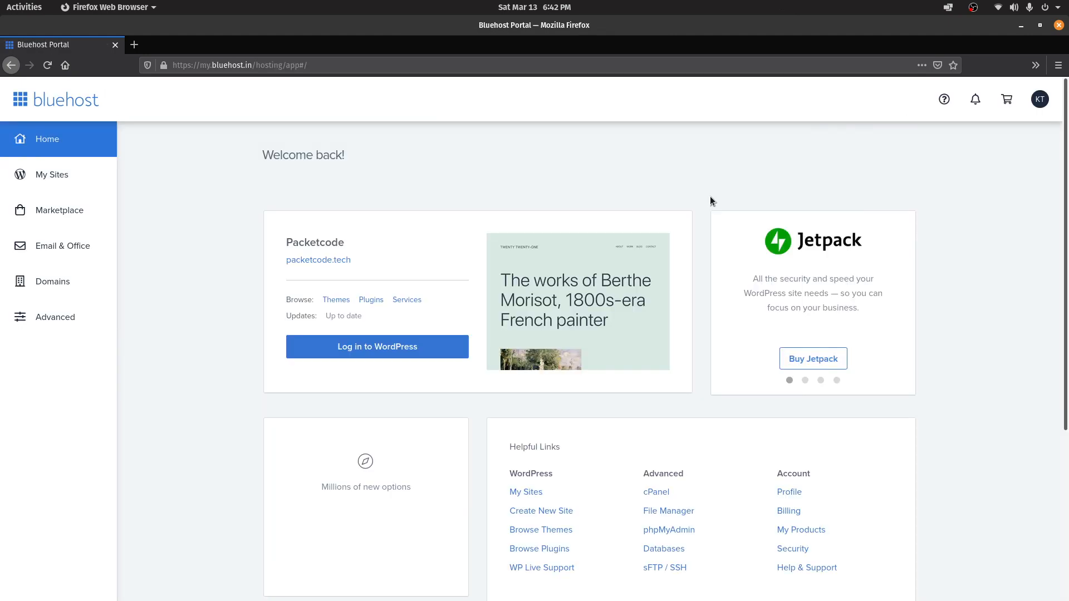
Log in to the Packetcode site's WordPress admin from its Bluehost site card
left_click(376, 346)
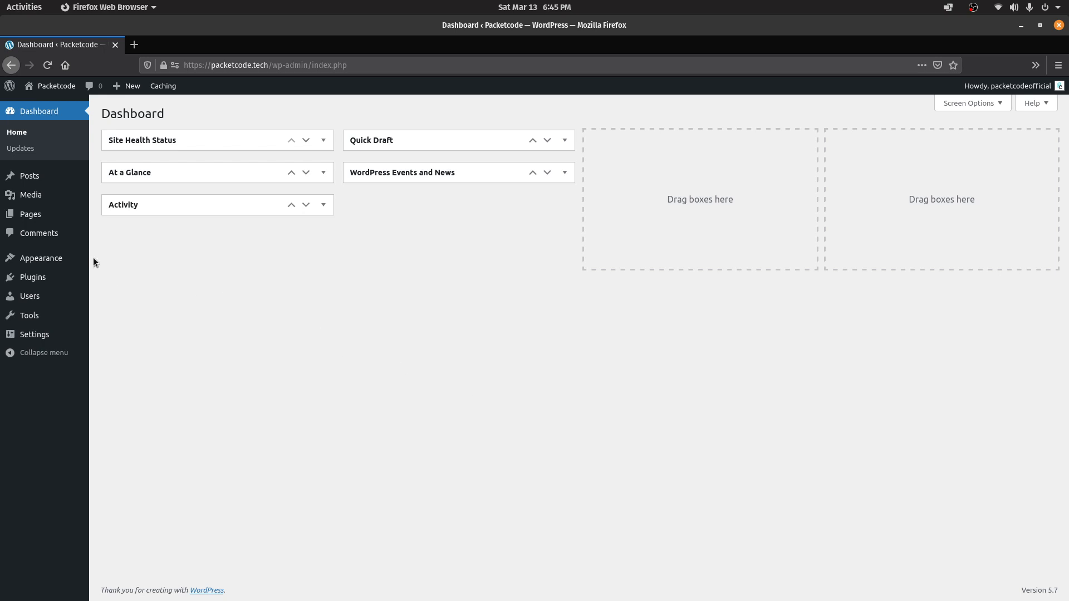
Search the Latest themes on the Add Themes page for 'Blocksy'
left_click(42, 259)
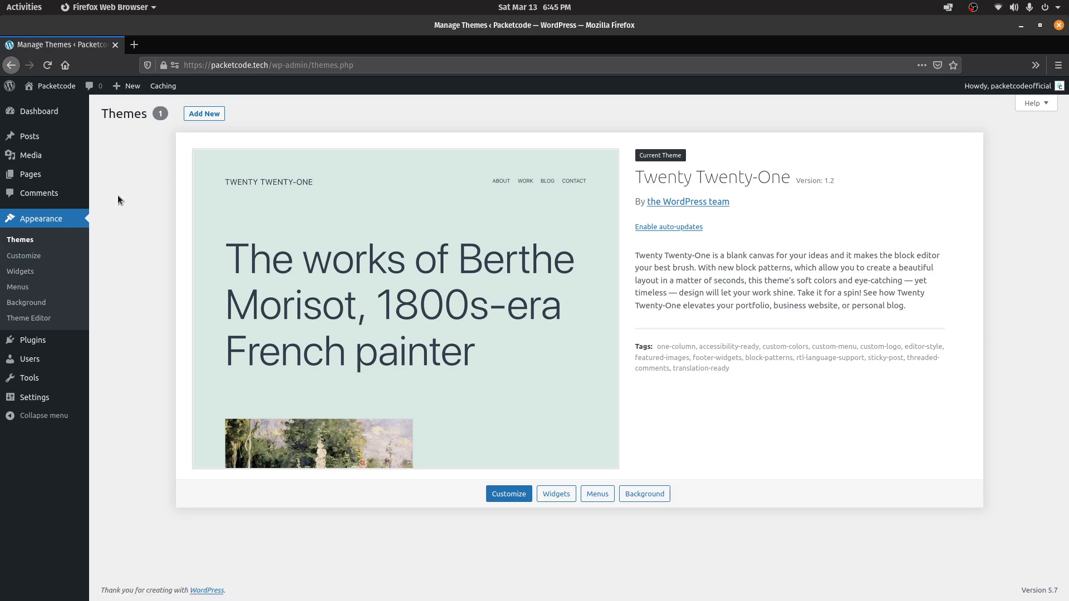
left_click(192, 114)
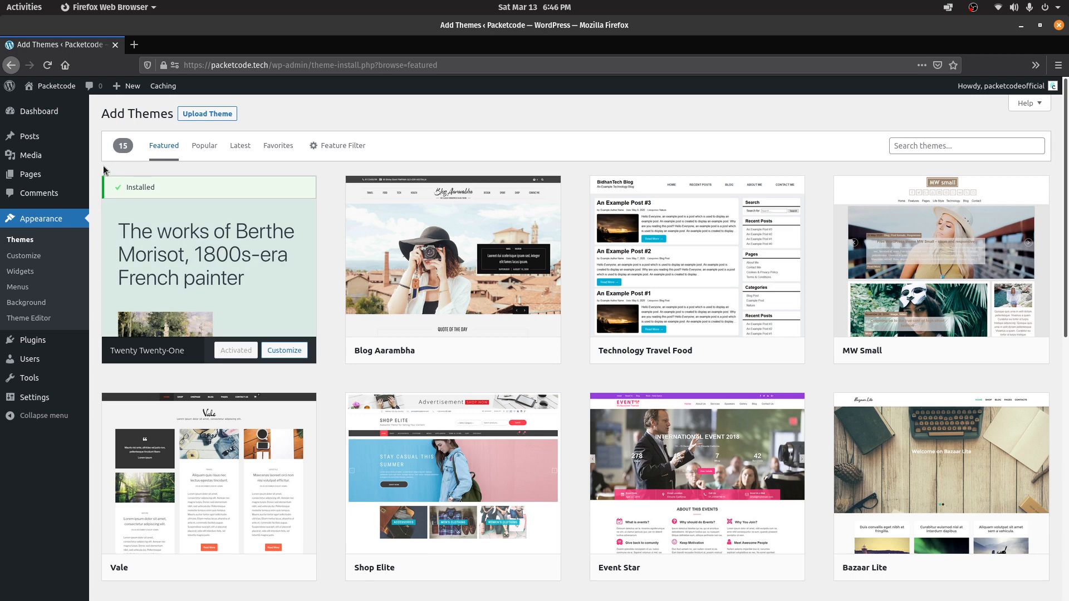
left_click(248, 147)
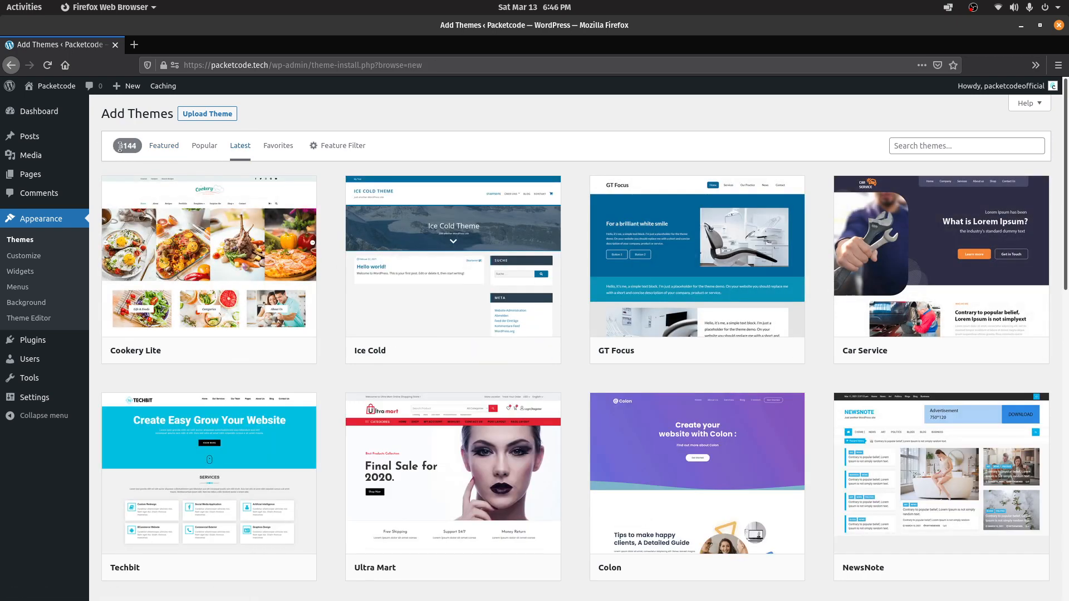
scroll(120, 147, "down", 20)
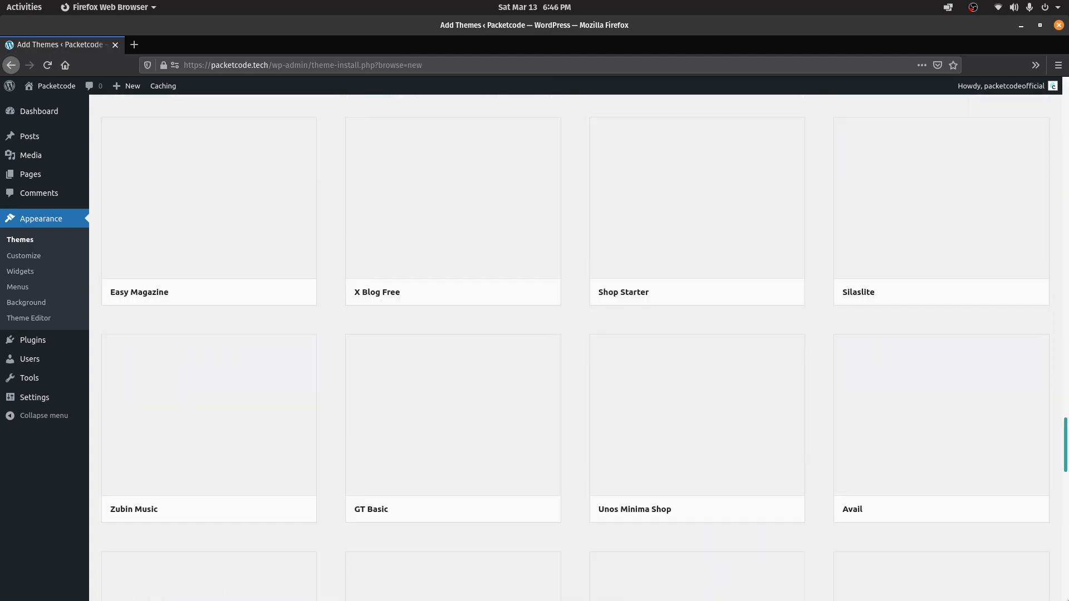
left_click_drag(1066, 446, 1067, 88)
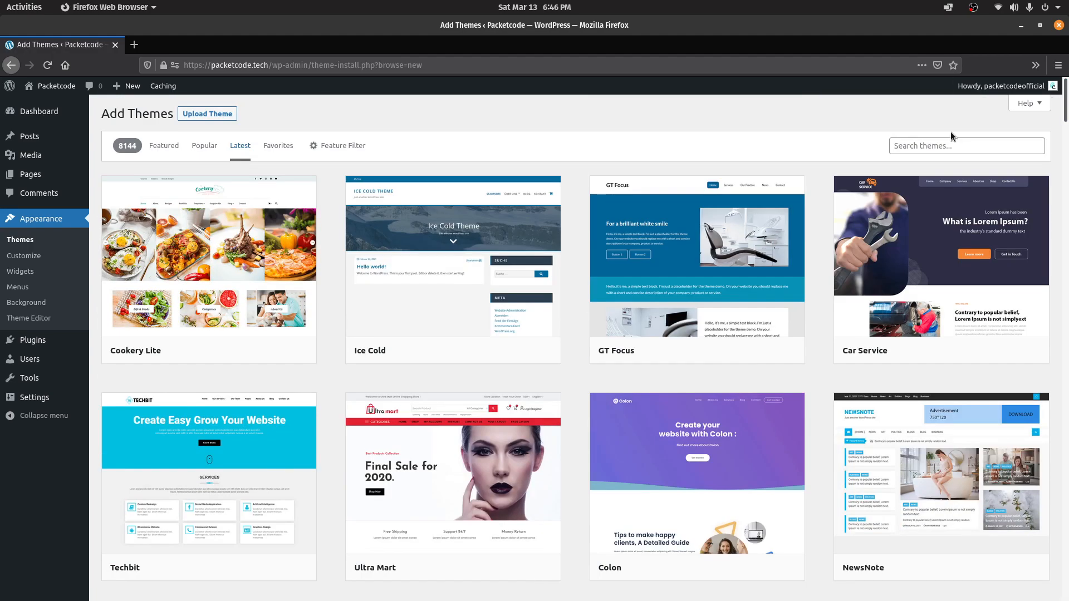
left_click(923, 151)
type("Blocksy")
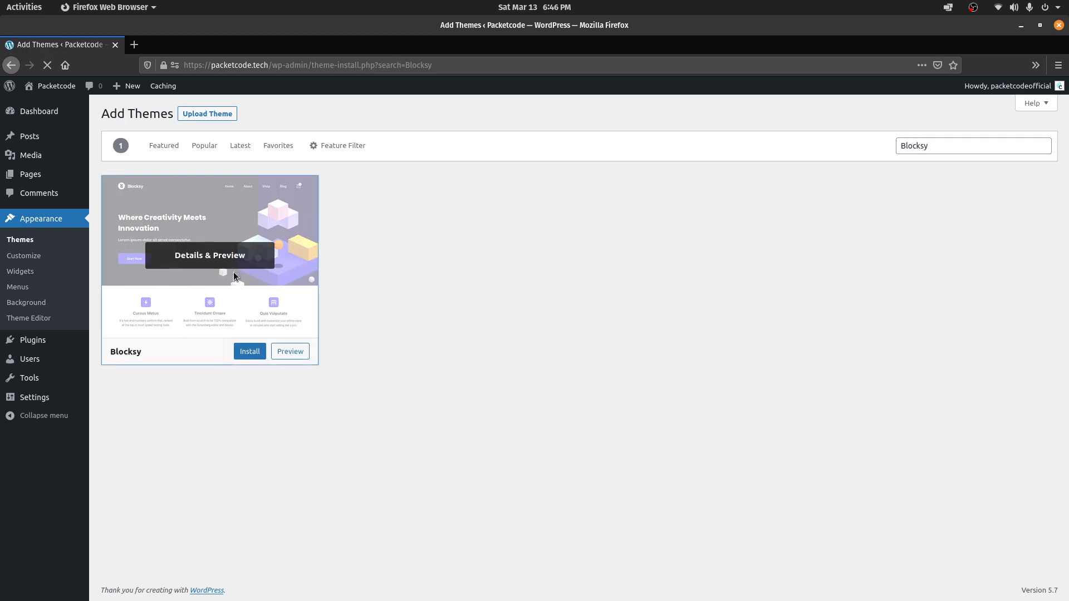
Open the Blocksy theme's details, install it, then activate it
left_click(233, 272)
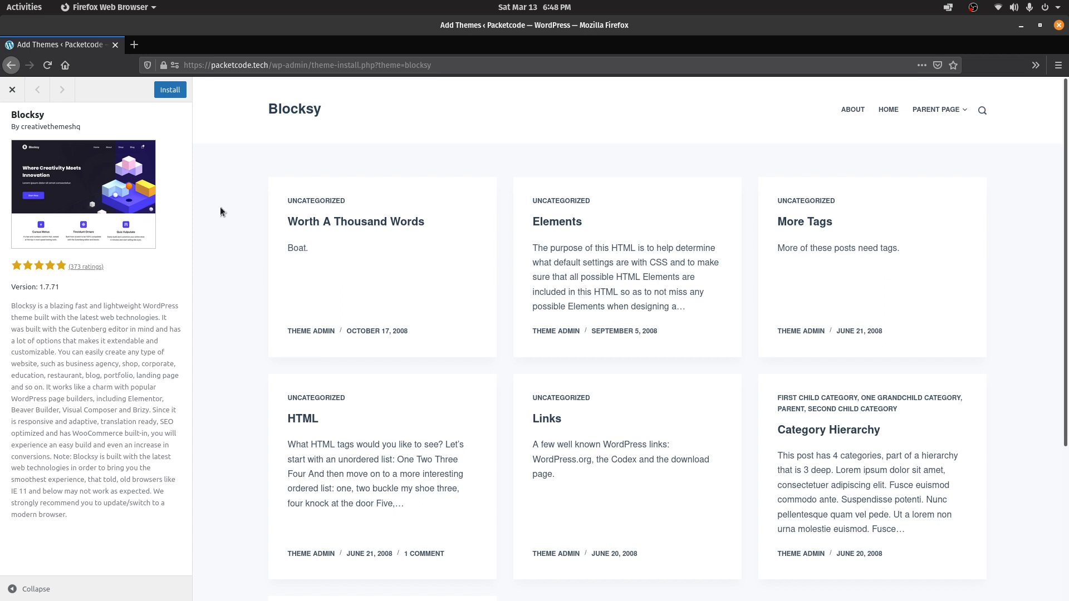
left_click(163, 93)
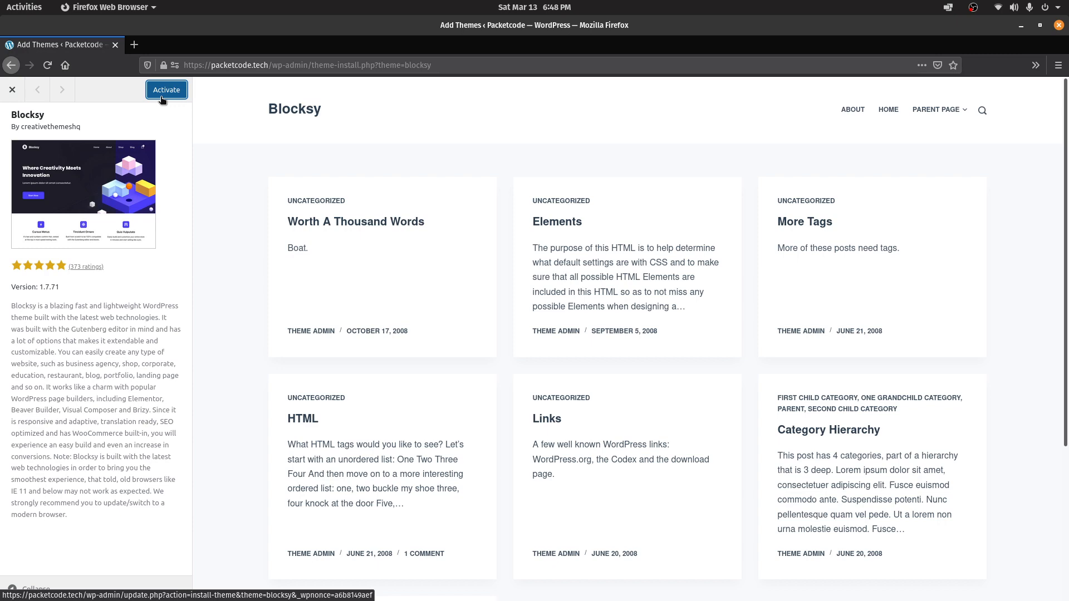
left_click(161, 93)
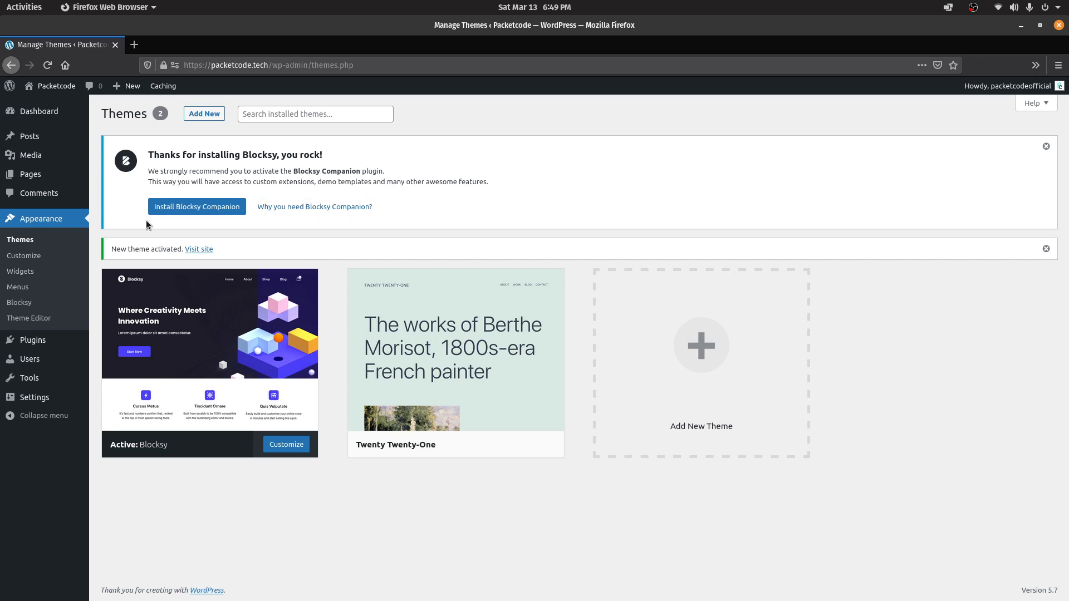
Install the recommended Blocksy Companion plugin
left_click(162, 207)
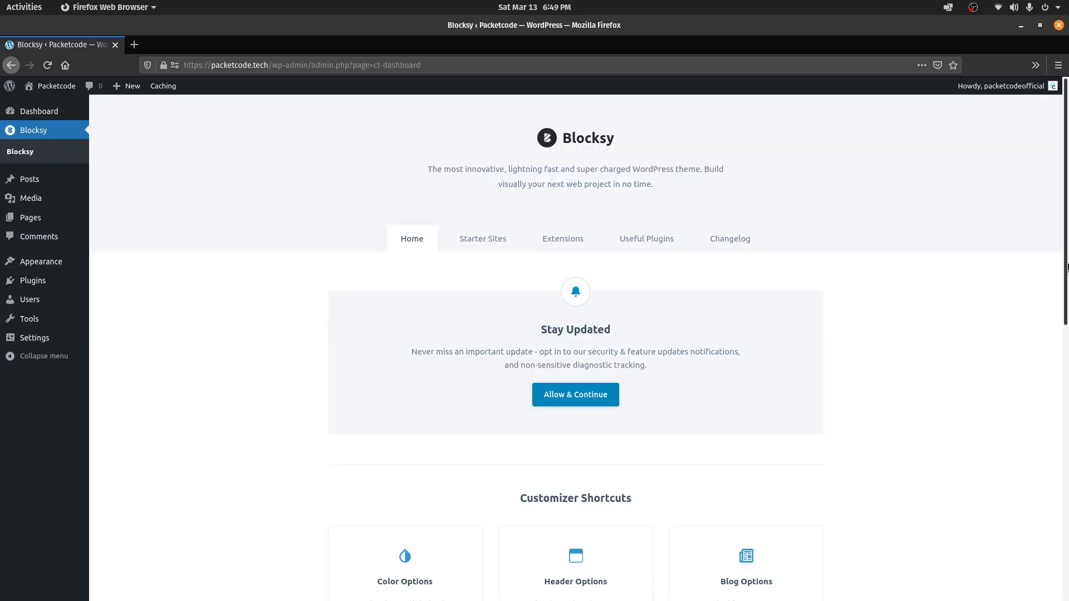
scroll(585, 278, "down", 5)
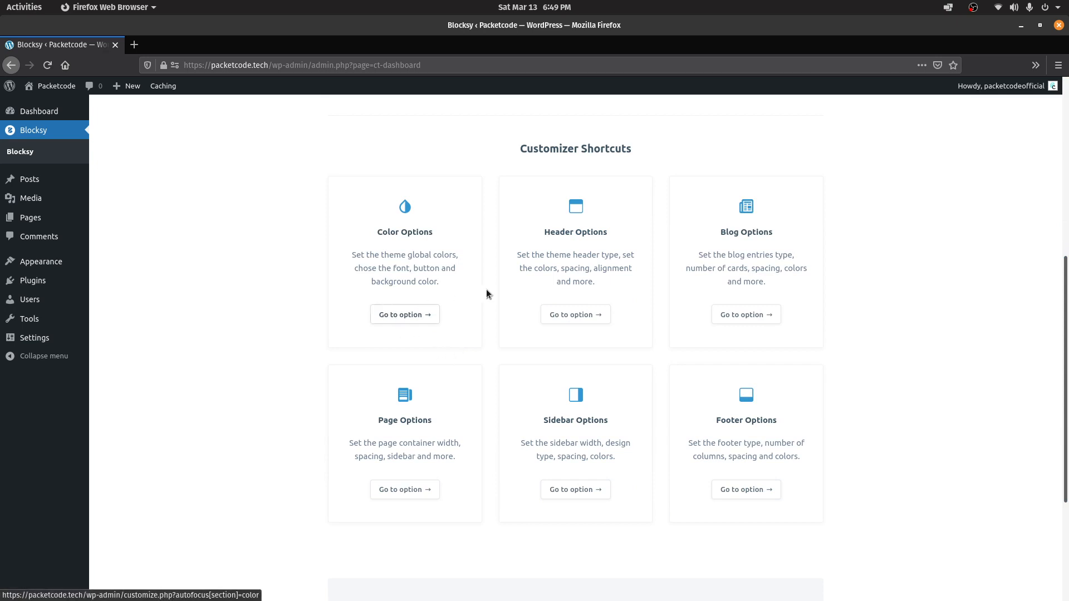
left_click_drag(1065, 456, 1064, 267)
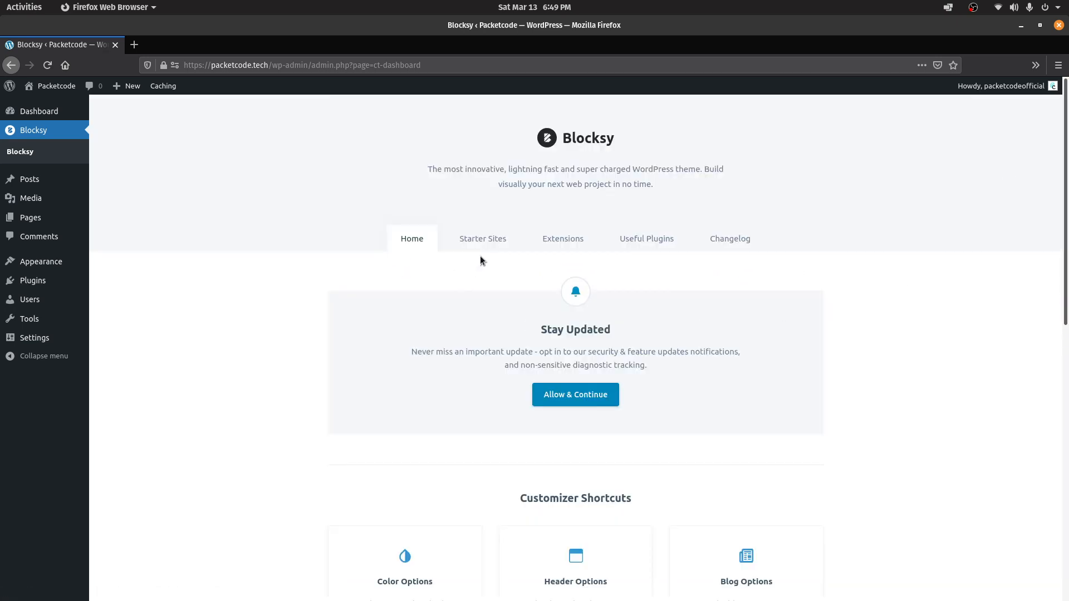
Browse the Starter Sites demos, from Product Reviews and Modern Shop to Blocksy News
left_click(484, 240)
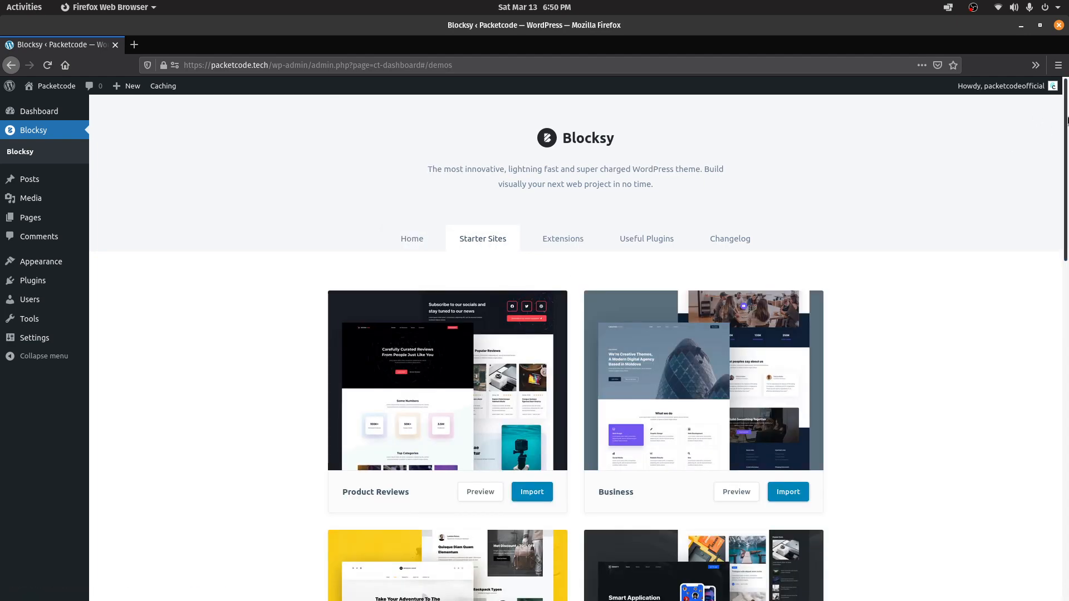
scroll(1067, 120, "down", 15)
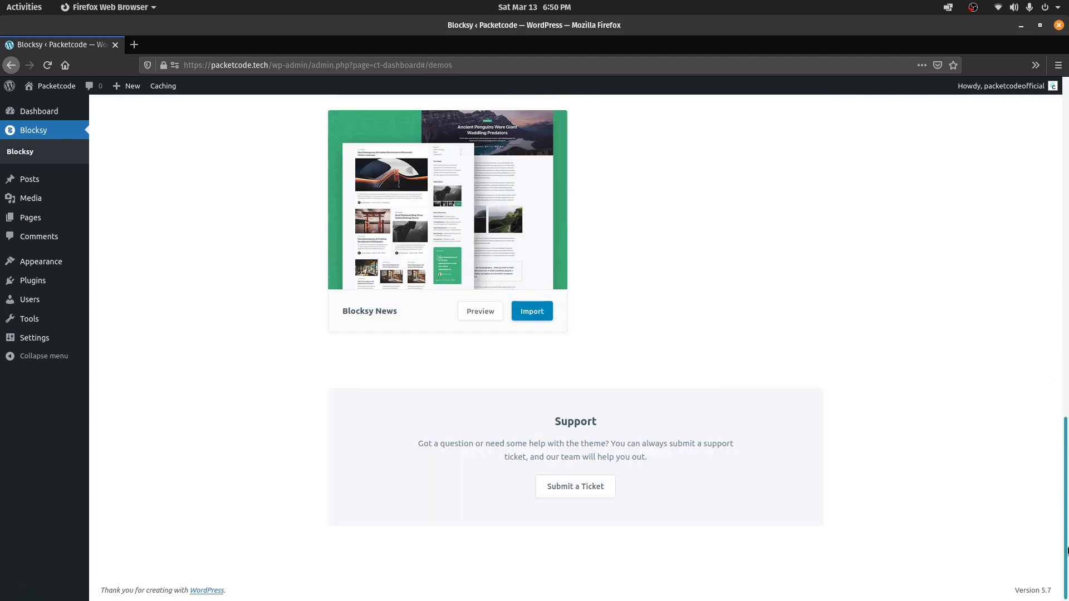
scroll(1066, 551, "up", 15)
scroll(1067, 482, "down", 14)
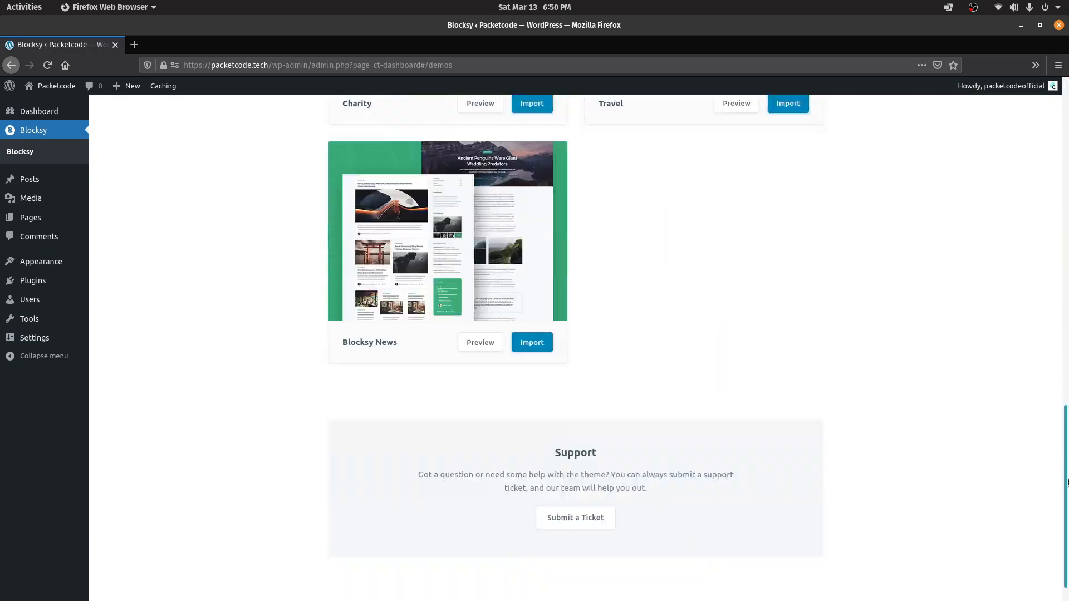
left_click_drag(336, 308, 472, 329)
scroll(1066, 377, "up", 2)
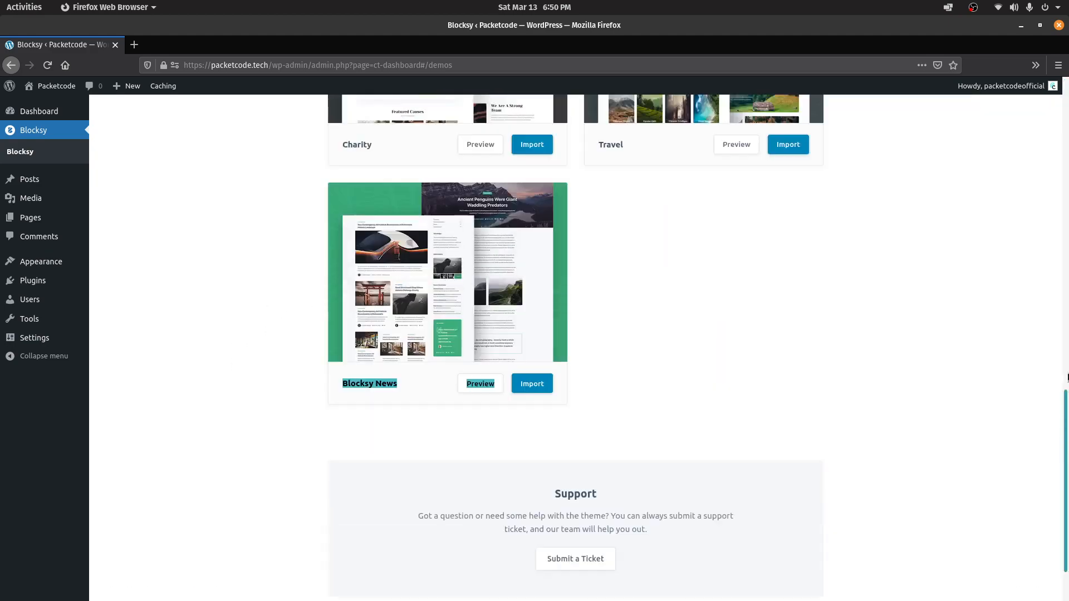
scroll(1066, 378, "up", 10)
left_click_drag(337, 349, 406, 348)
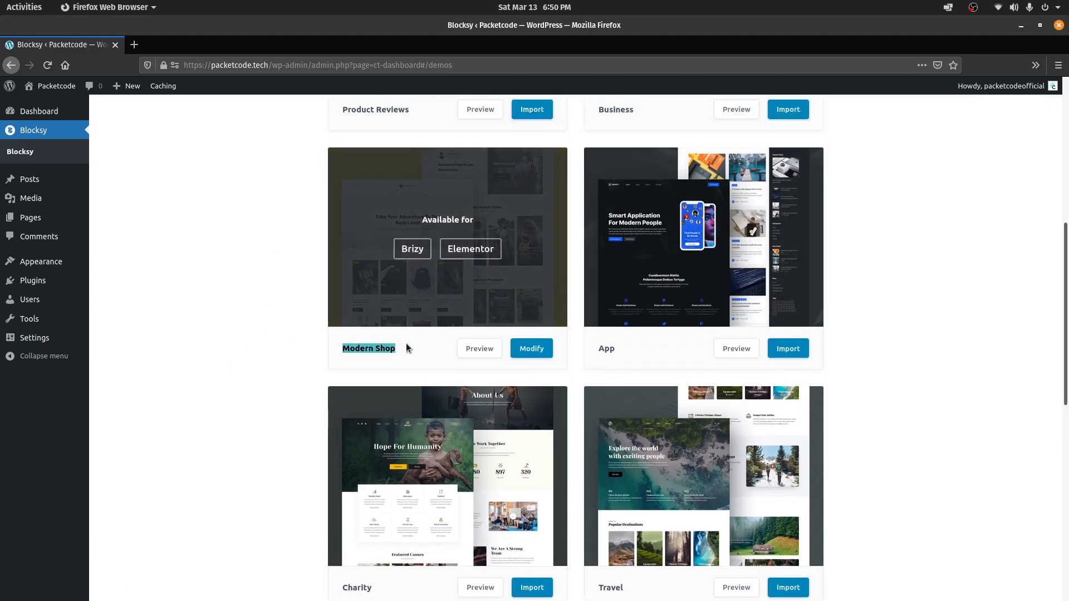
scroll(568, 475, "down", 12)
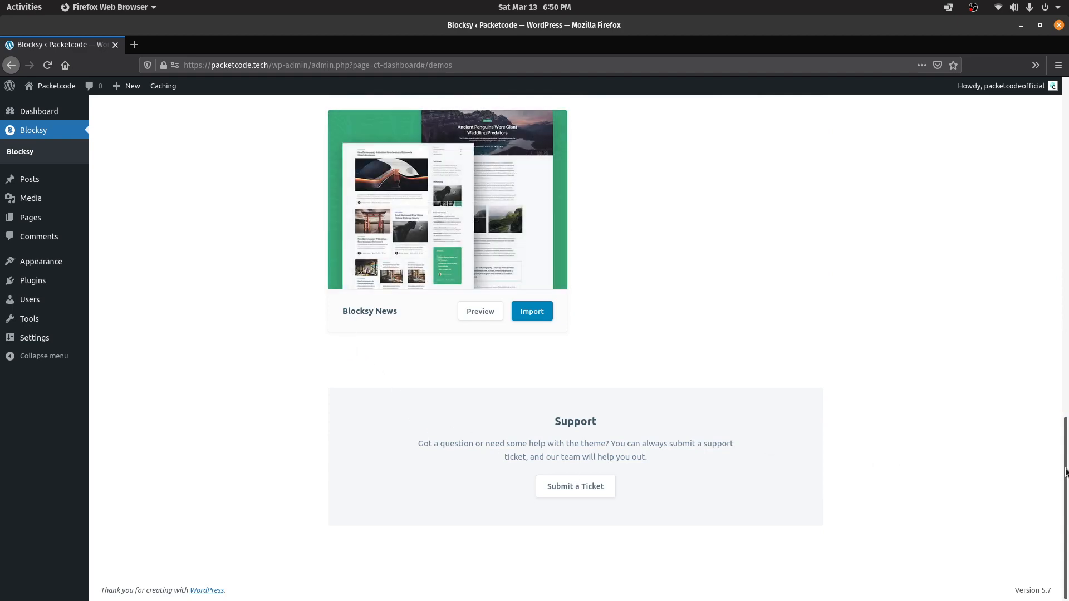
scroll(1066, 472, "up", 10)
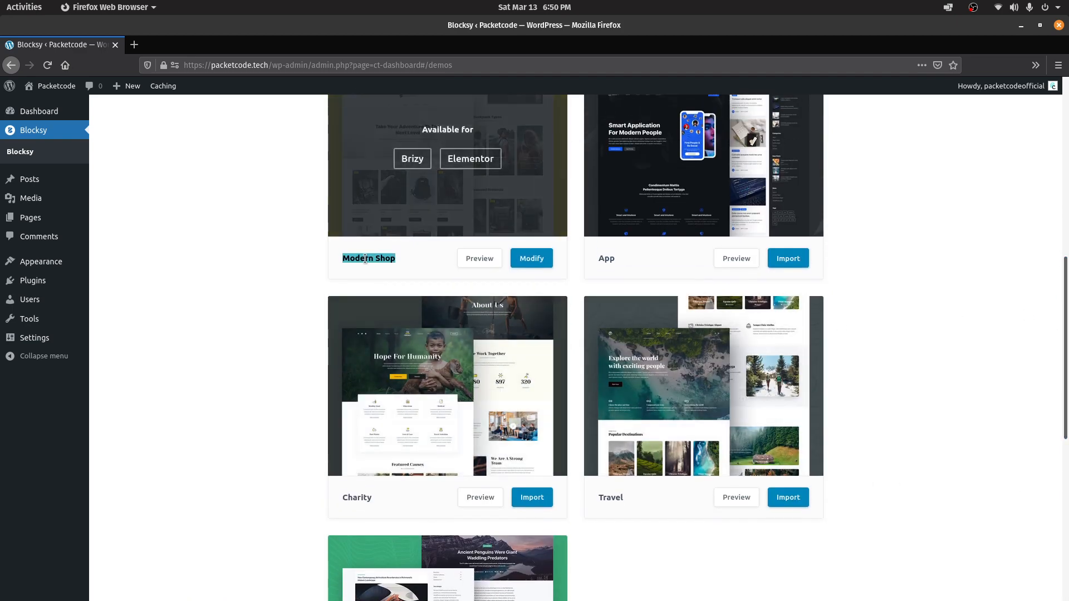
scroll(1067, 358, "up", 3)
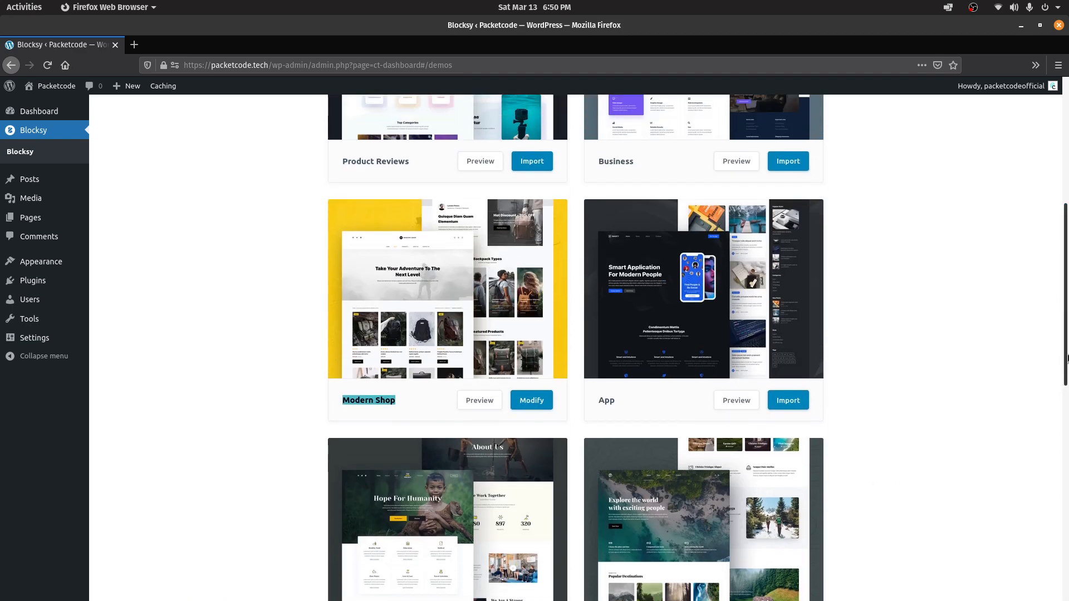
left_click_drag(1067, 358, 1064, 573)
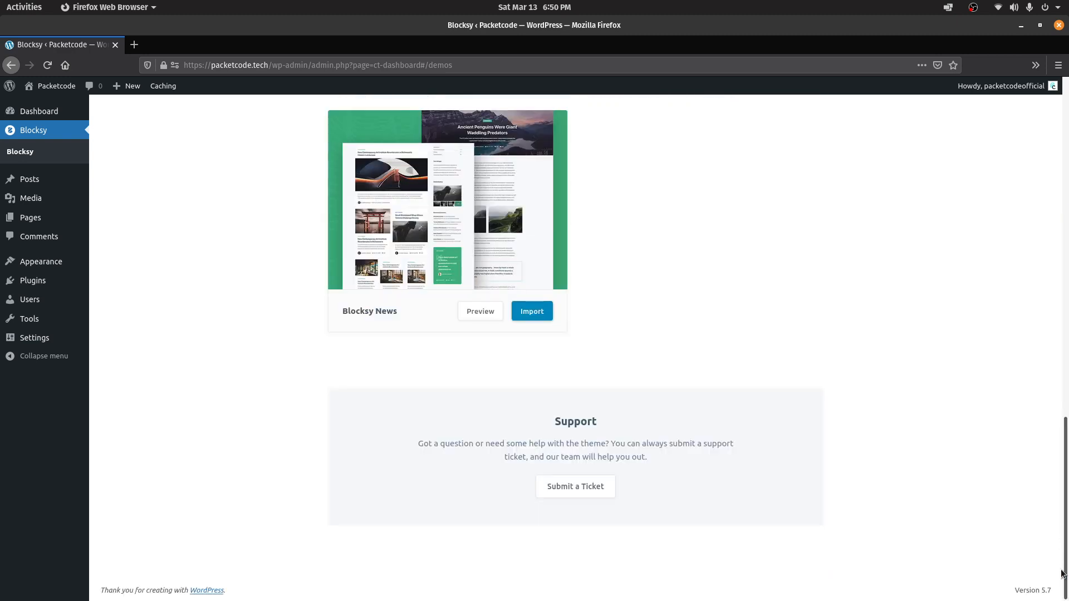
Preview the Blocksy News demo in its new tab, then return to the 'Blocksy ‹ Packetcode' tab
left_click(480, 311)
left_click(185, 45)
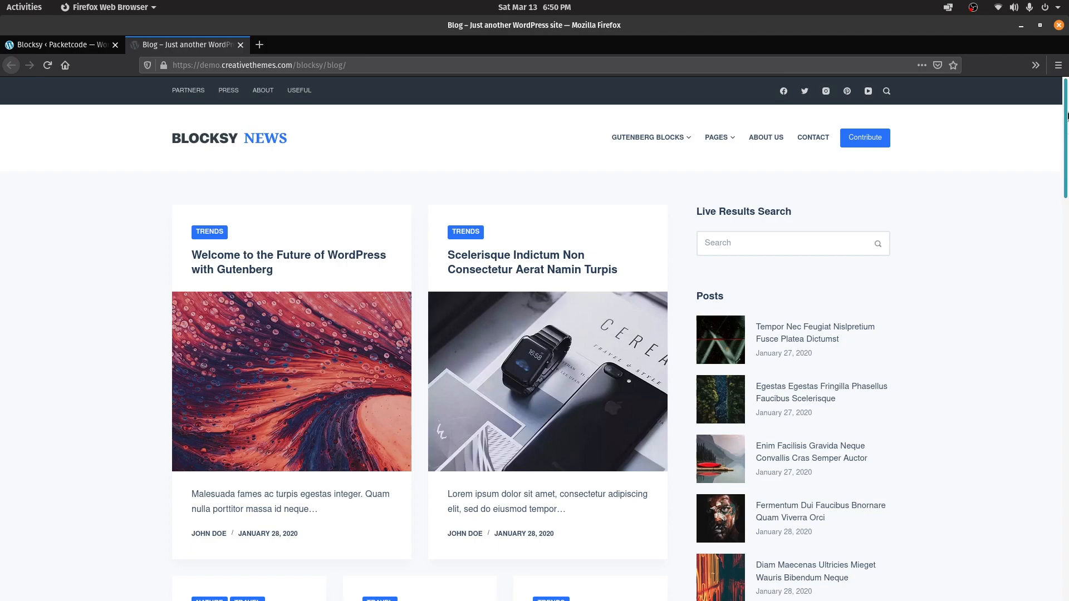
left_click_drag(1066, 125, 1056, 56)
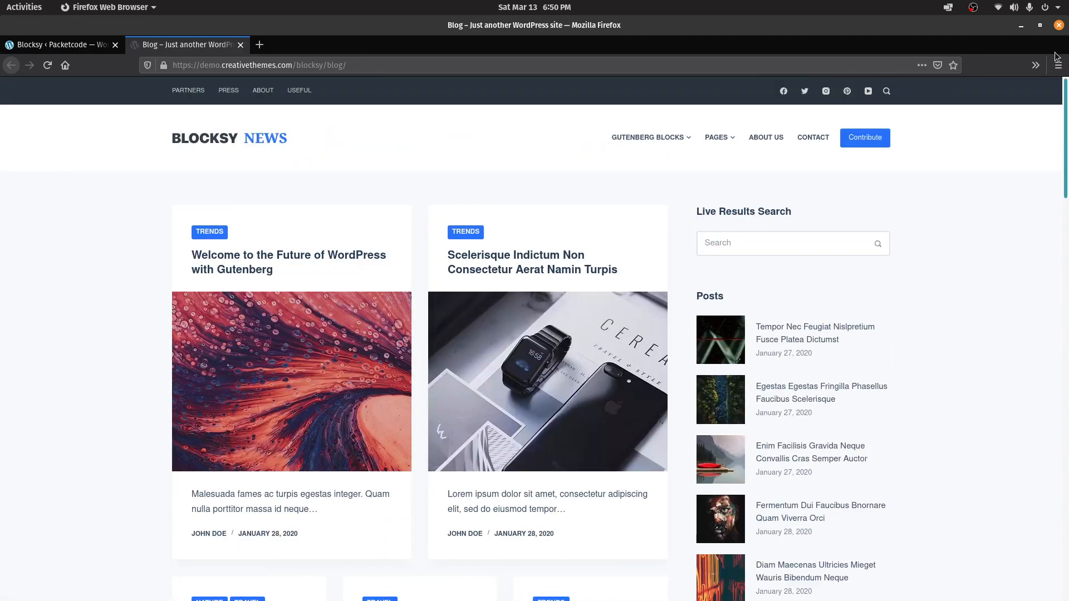
left_click(56, 44)
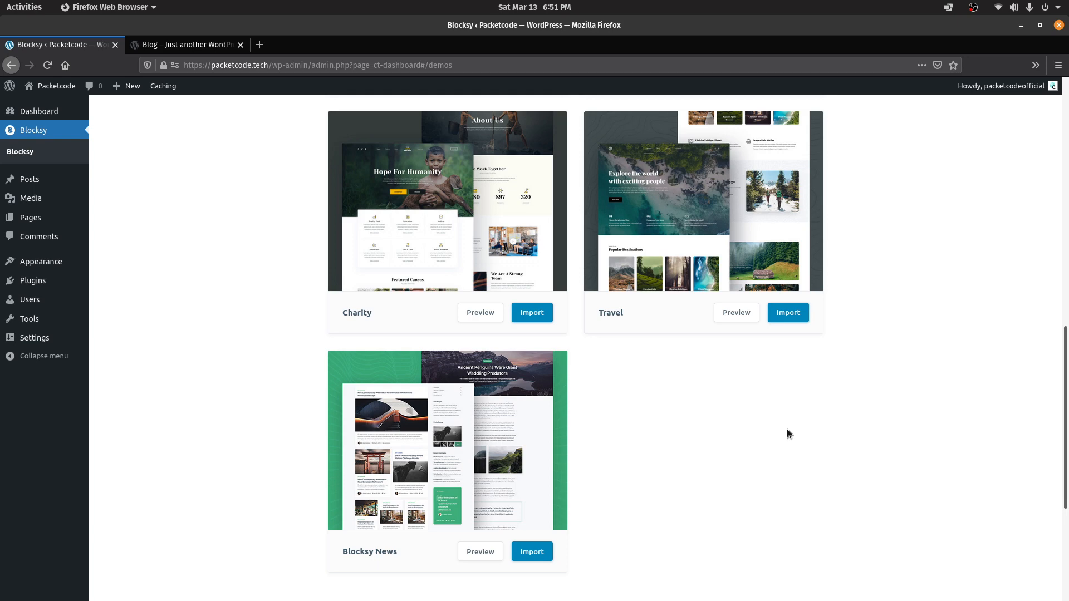
scroll(787, 430, "down", 3)
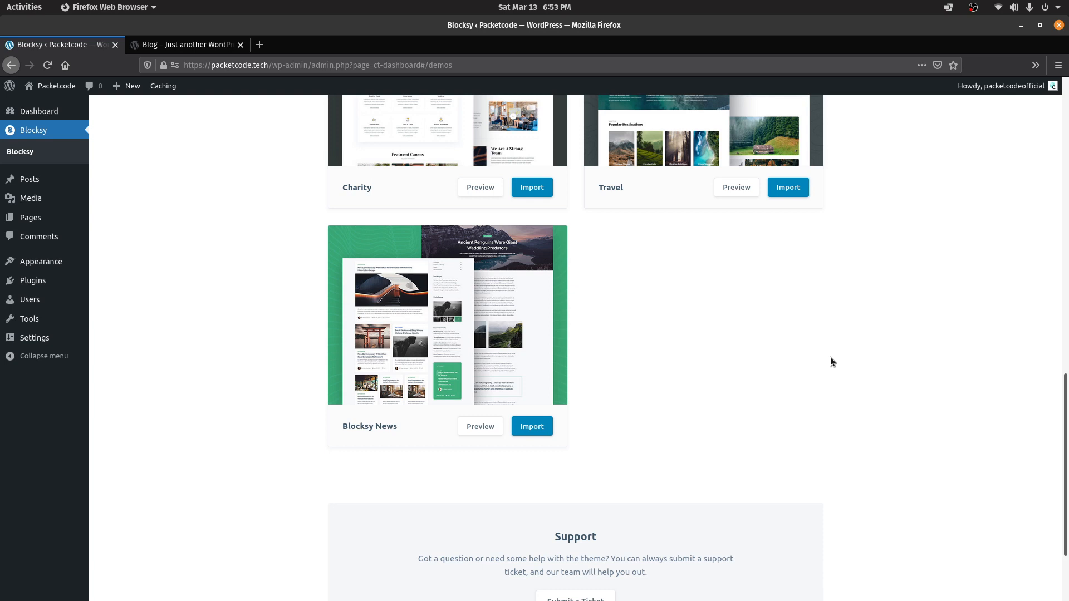
scroll(796, 394, "up", 1)
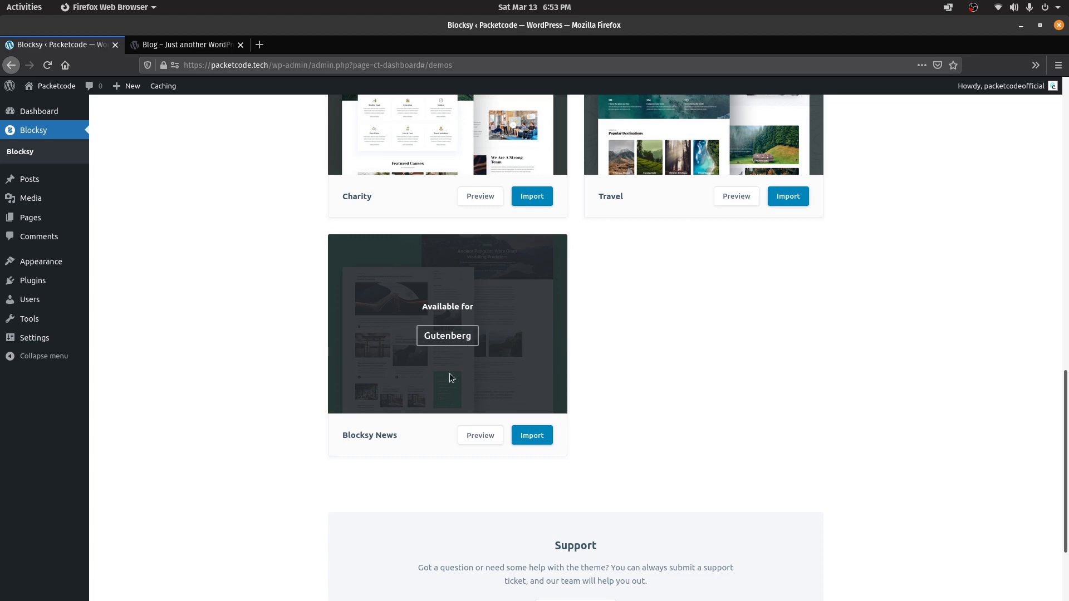
scroll(423, 371, "up", 8)
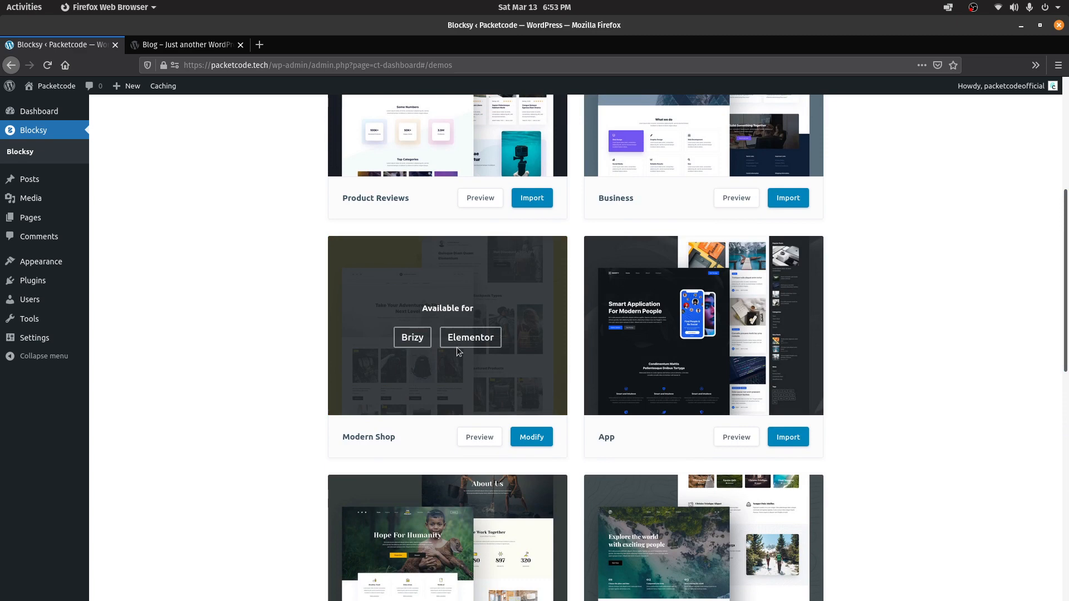
scroll(988, 505, "down", 8)
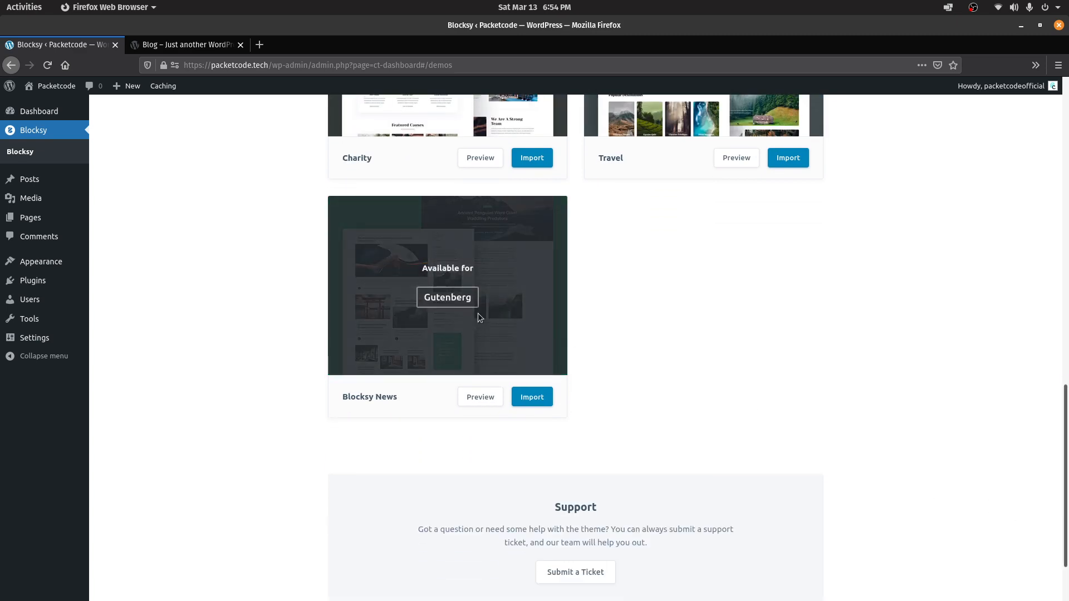
Import Blocksy News as a clean install with options, widgets and content, then view the site
left_click(523, 395)
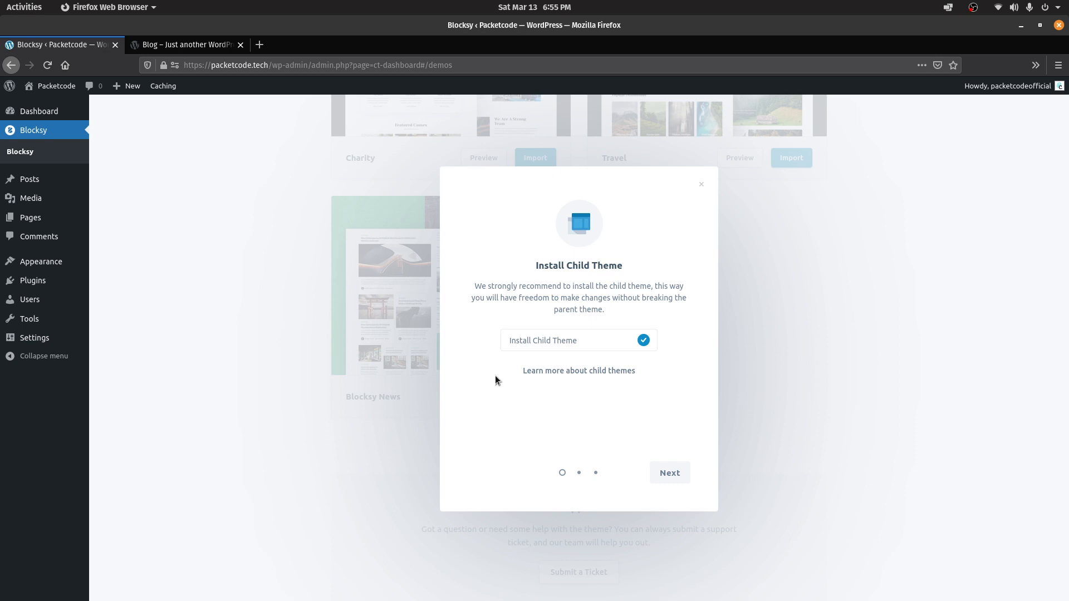
left_click(668, 476)
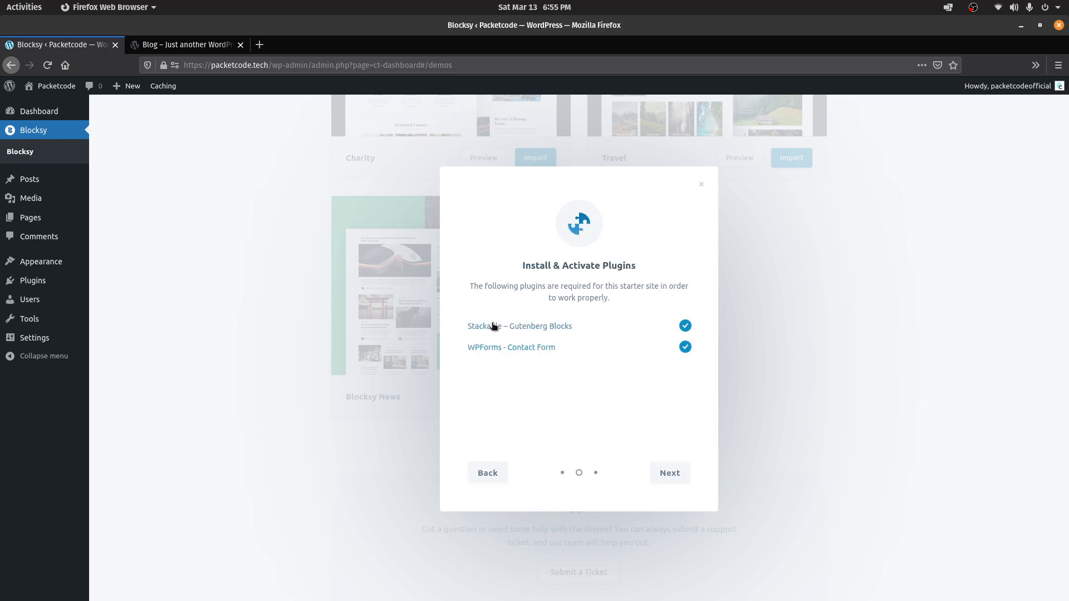
left_click(654, 476)
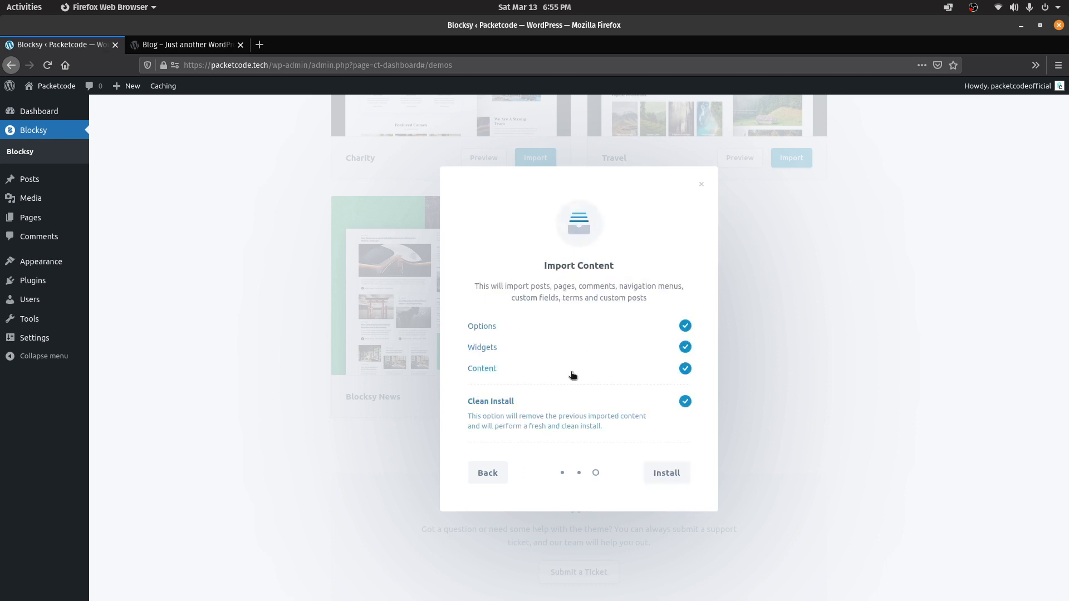
left_click(654, 479)
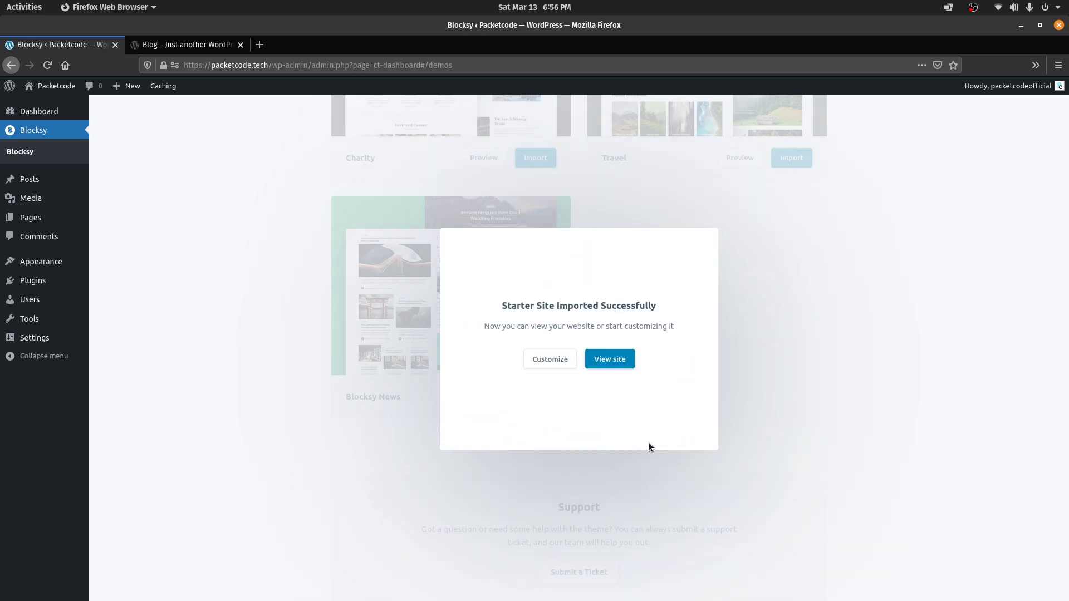
left_click(611, 361)
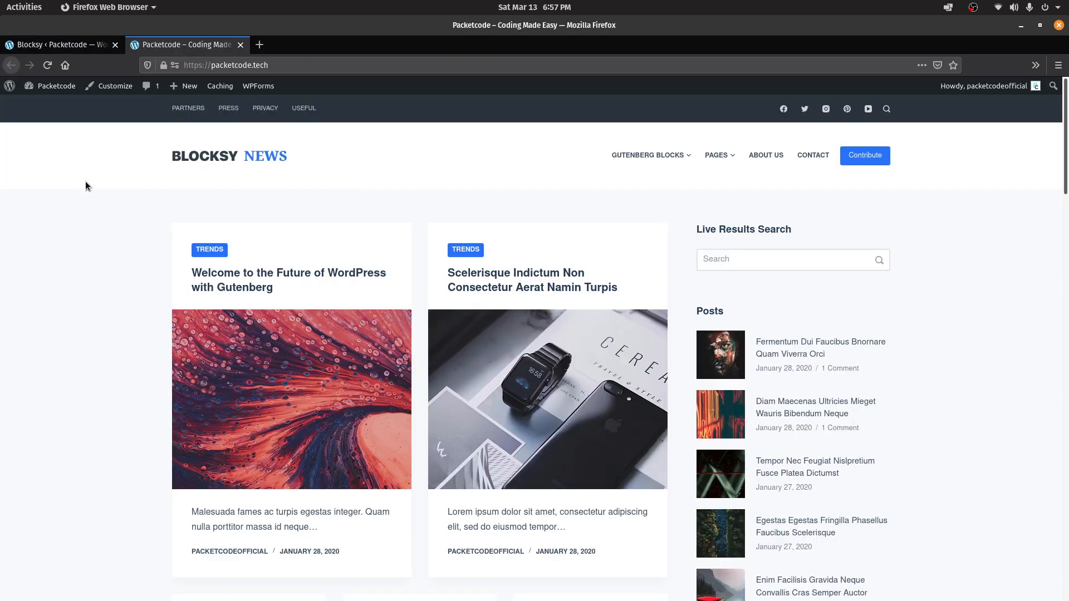
Scroll the imported Blocksy News homepage down to the footer and back, then open Customize
left_click_drag(1066, 133, 1061, 409)
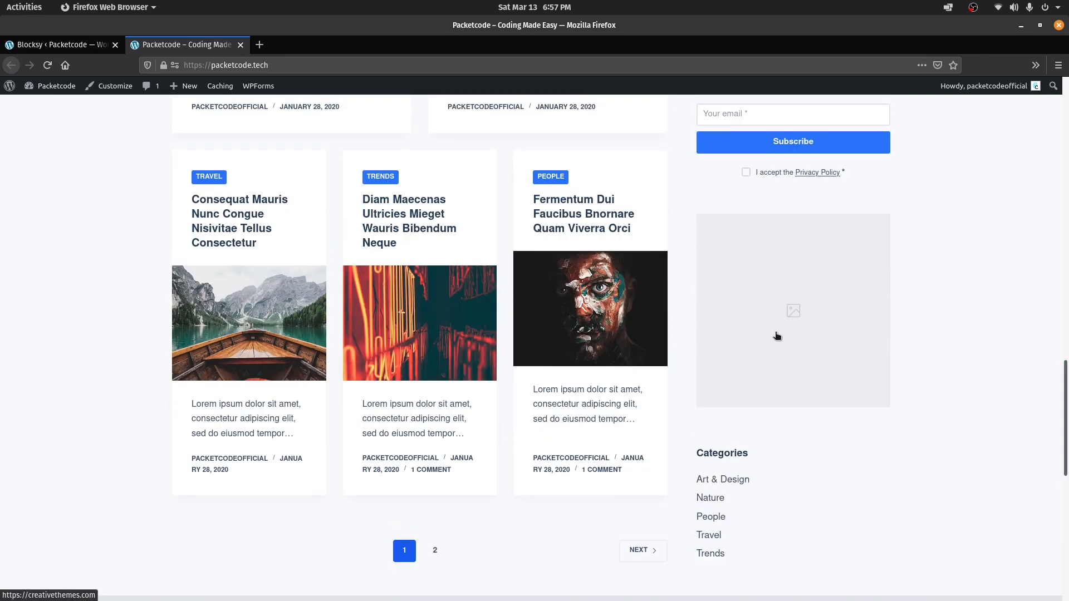
scroll(689, 511, "down", 10)
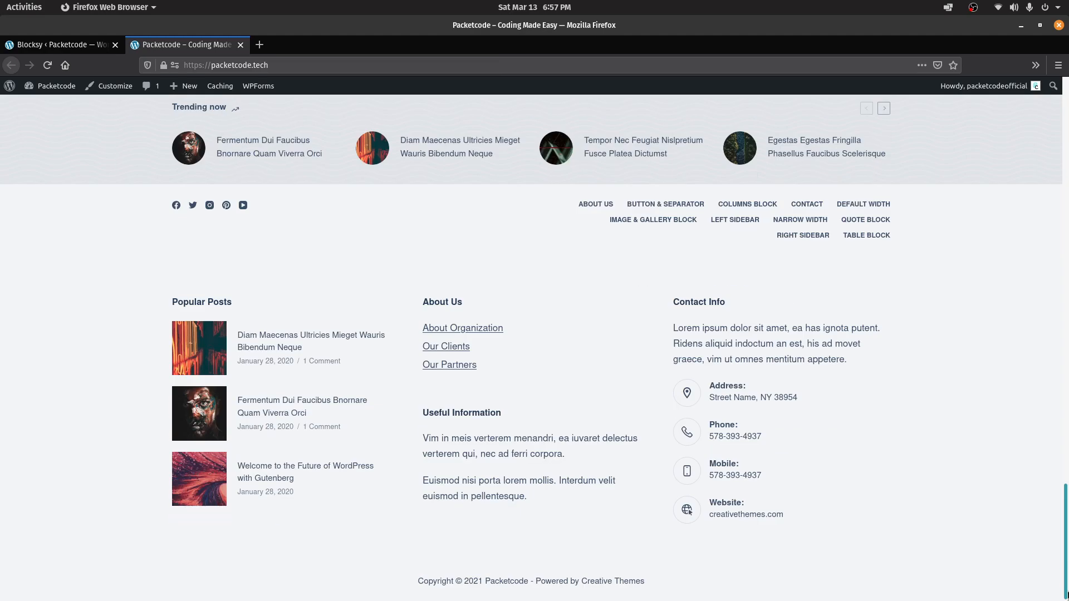
scroll(689, 510, "up", 15)
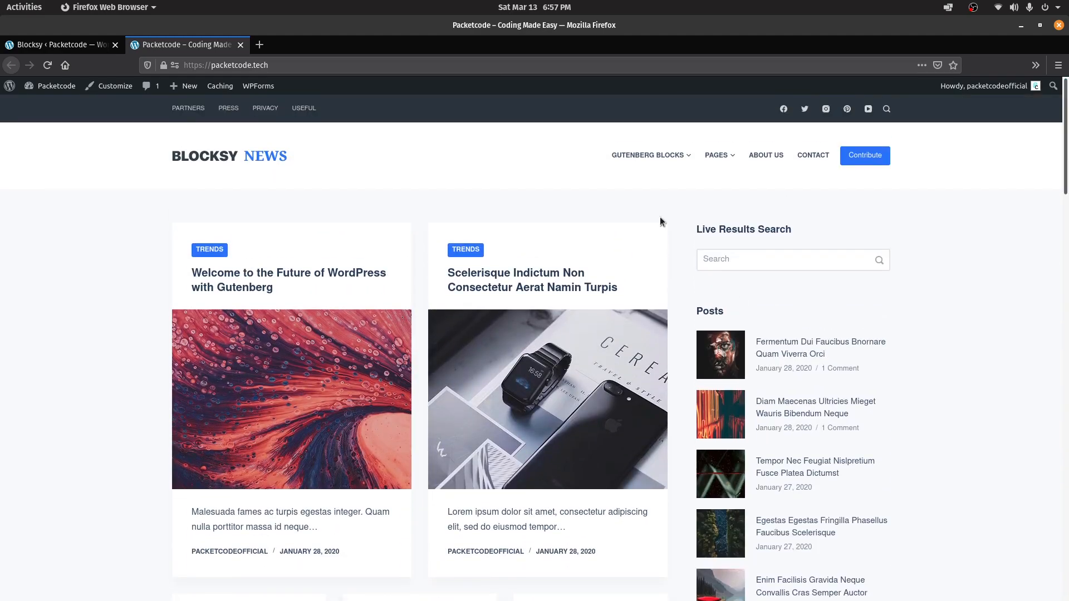
scroll(1066, 179, "down", 1)
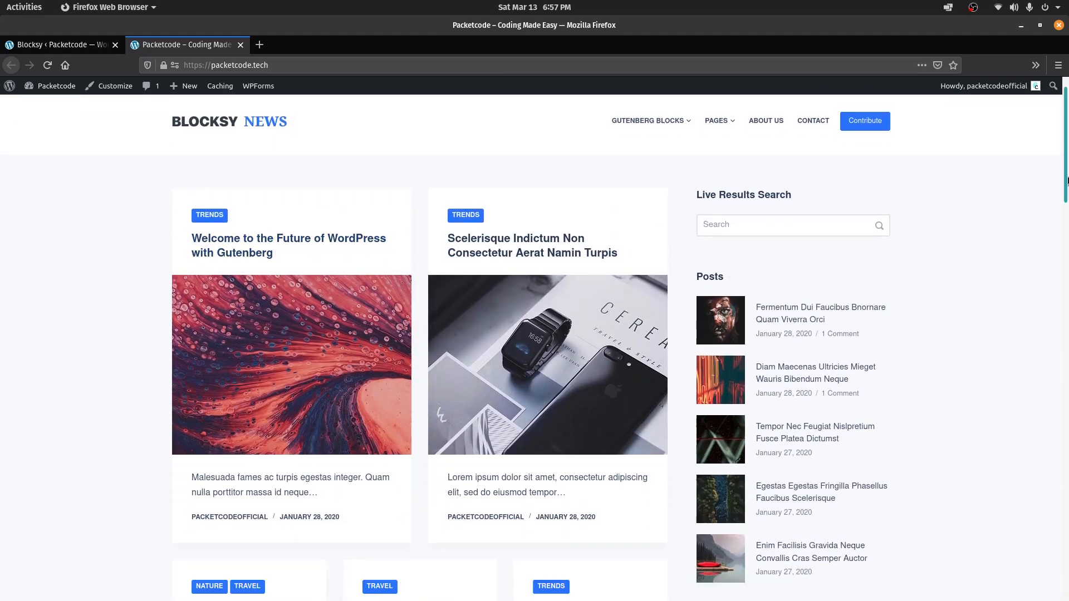
left_click_drag(1065, 180, 1066, 463)
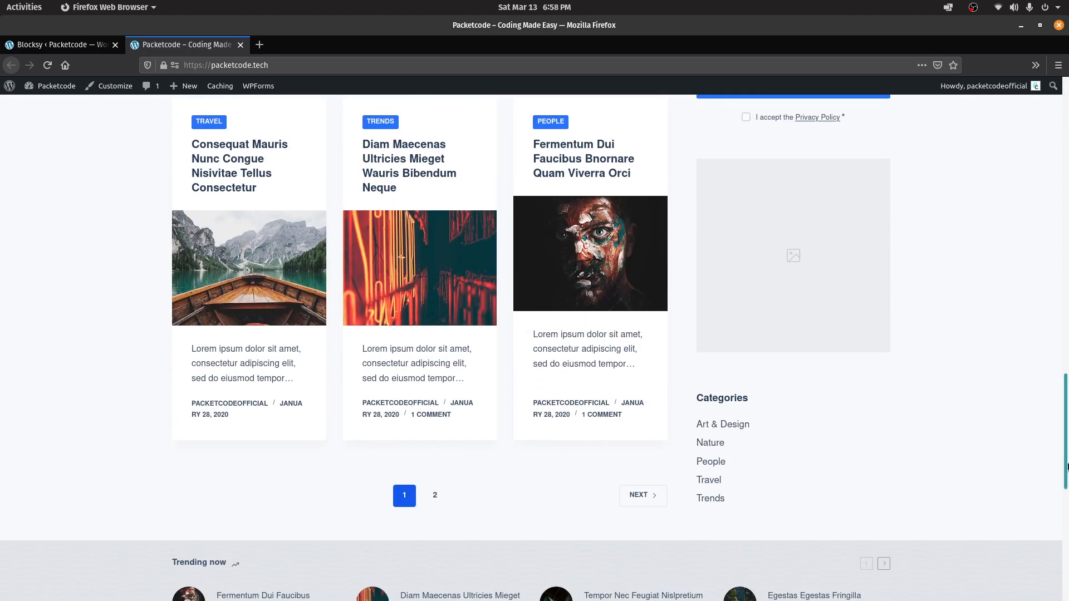
scroll(887, 369, "down", 5)
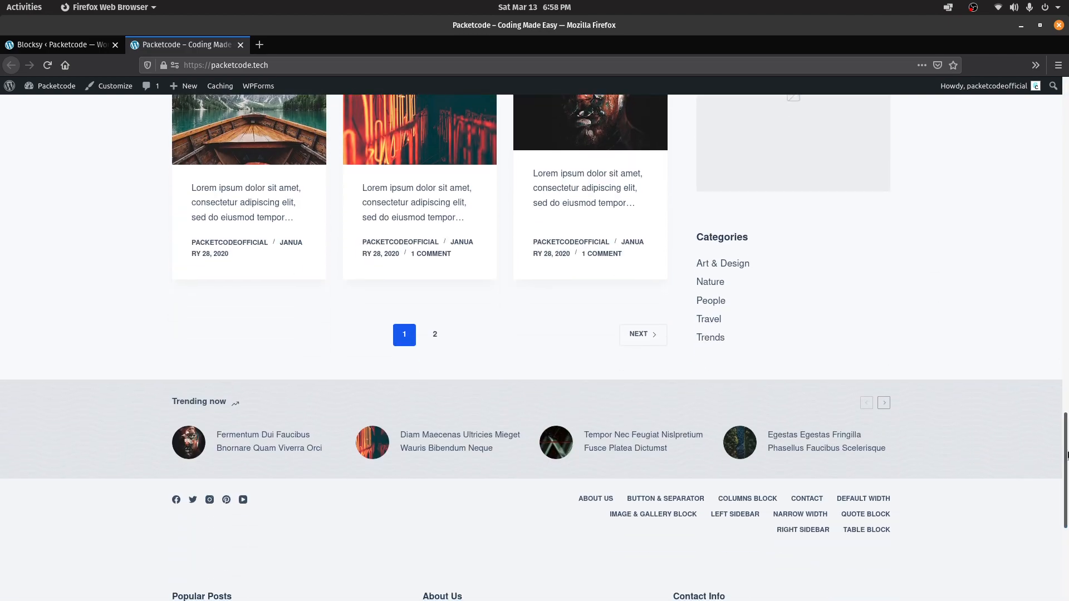
left_click_drag(1066, 455, 1067, 114)
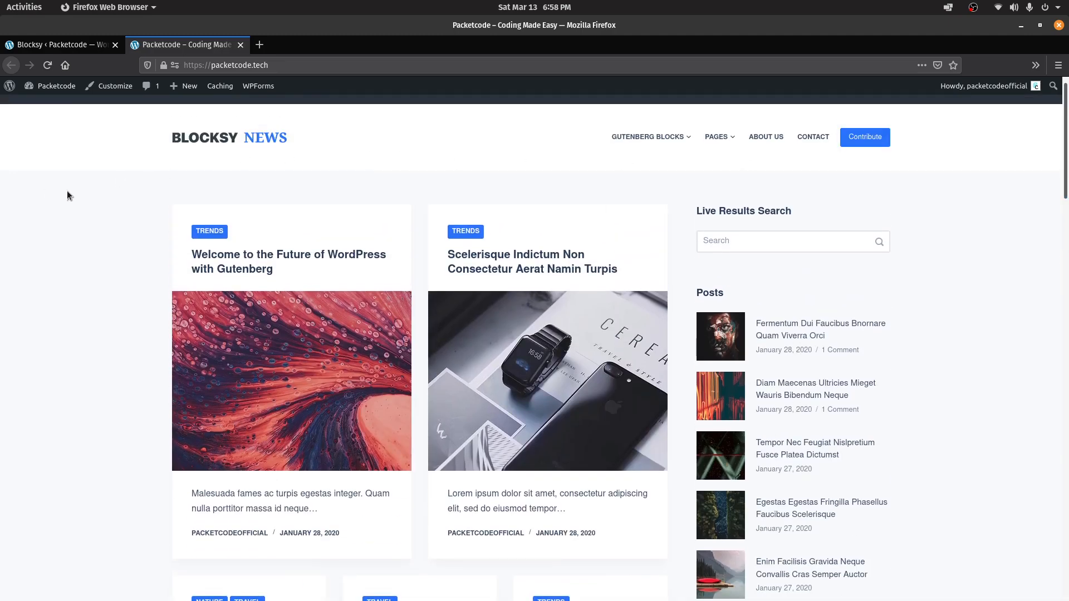
left_click_drag(1066, 153, 1065, 130)
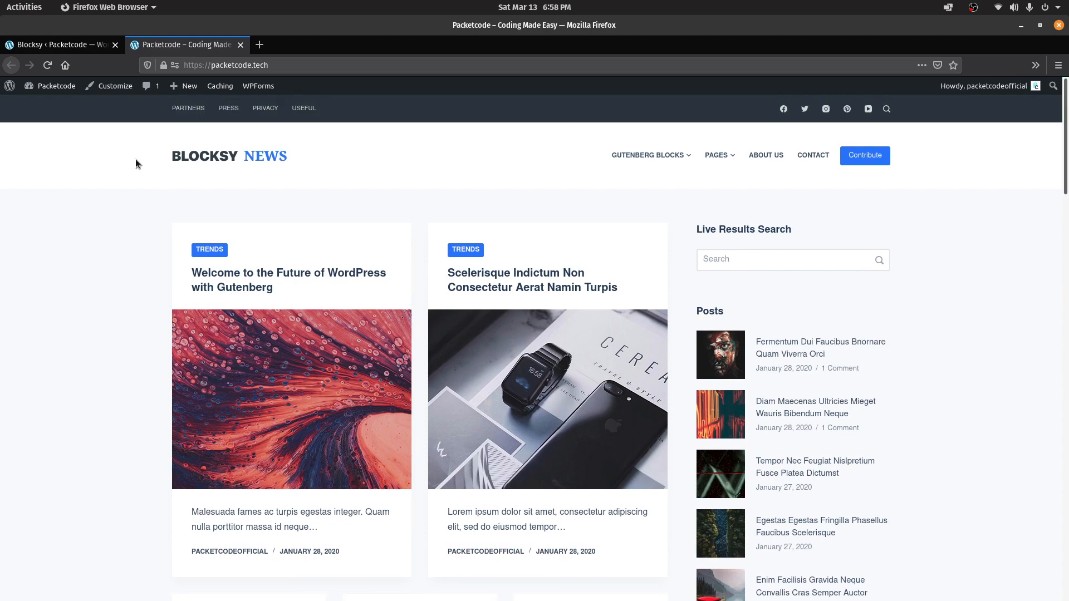
left_click_drag(1066, 161, 1066, 309)
scroll(1066, 280, "down", 2)
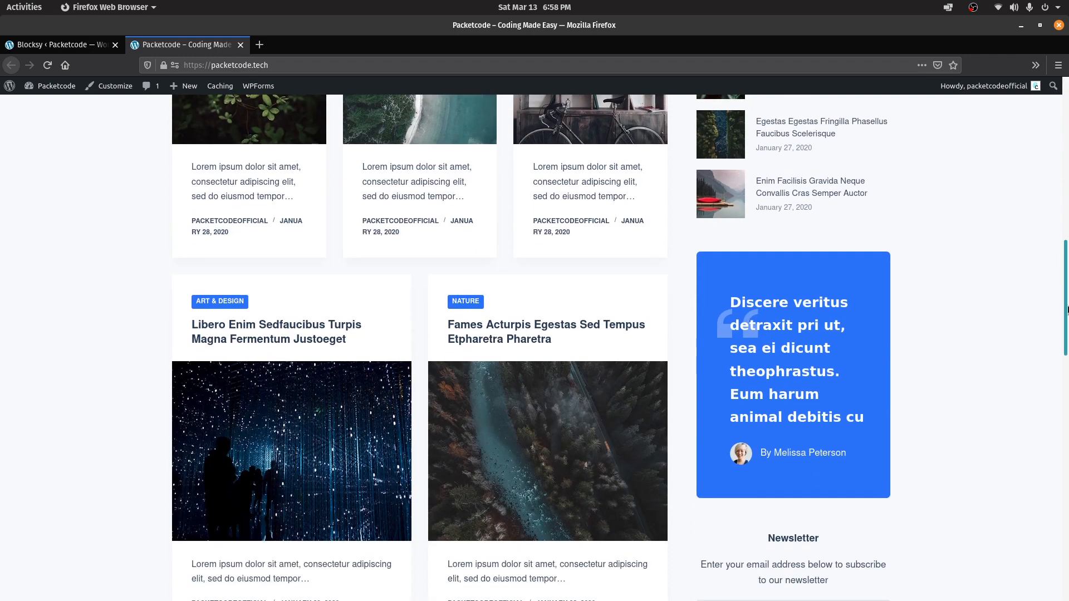
left_click_drag(1066, 310, 1066, 121)
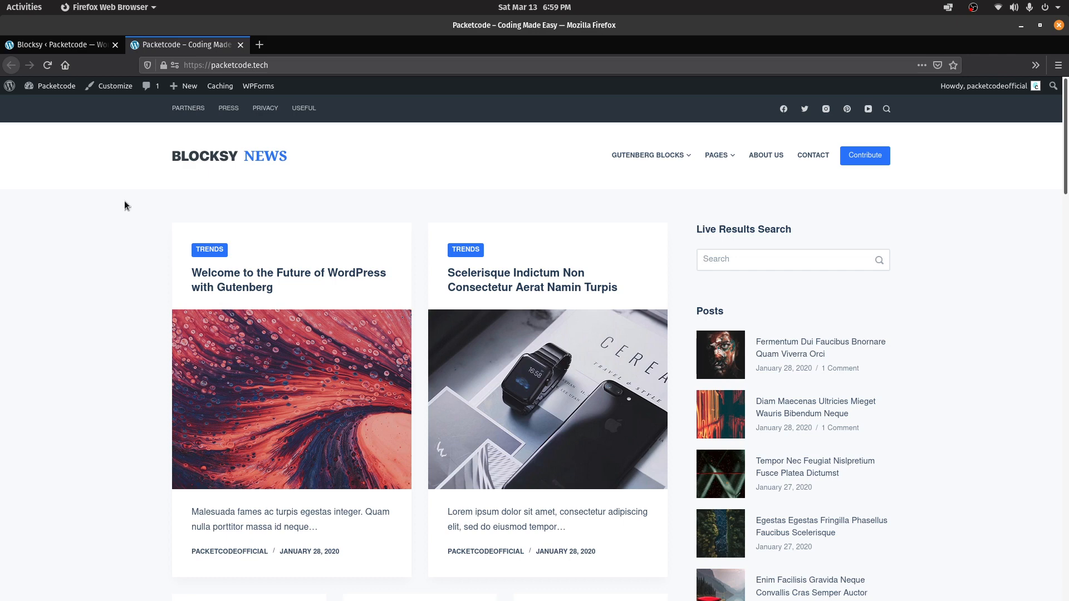
left_click(114, 86)
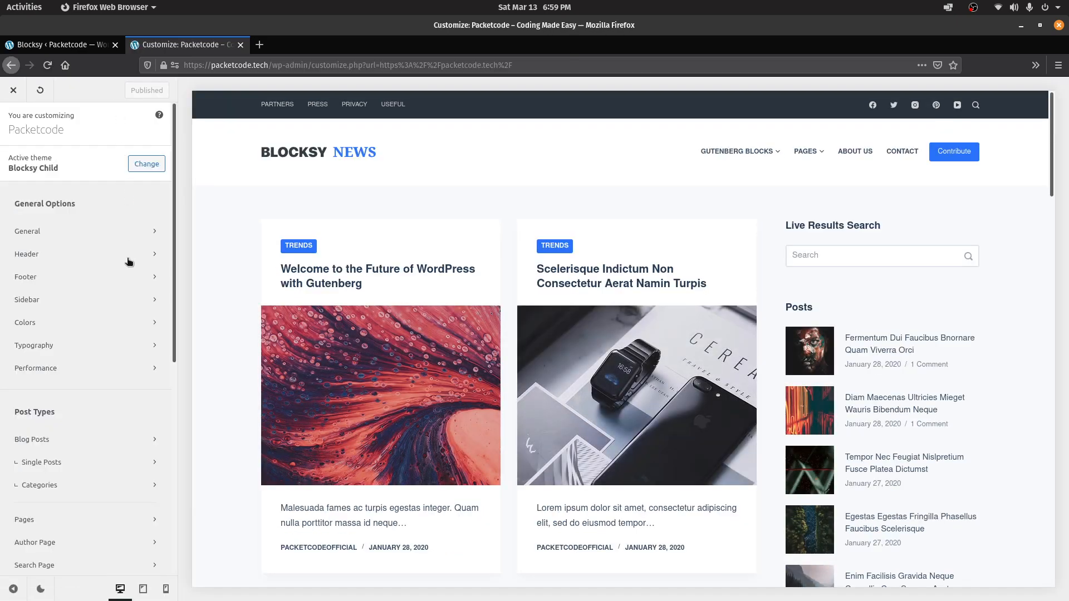
Switch the Customizer panel to dark mode
left_click(40, 591)
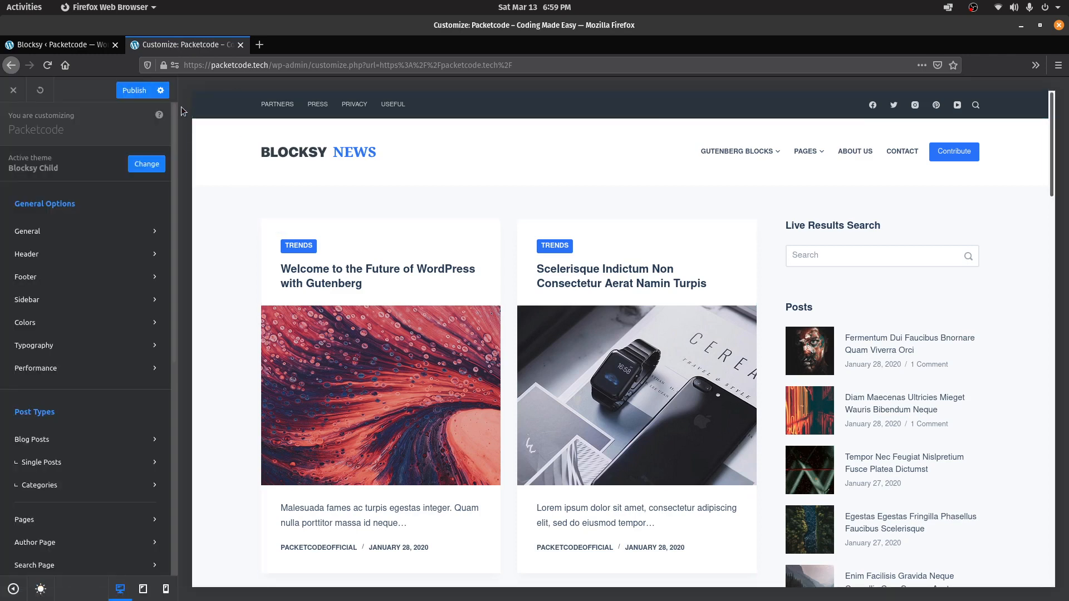
scroll(156, 316, "down", 10)
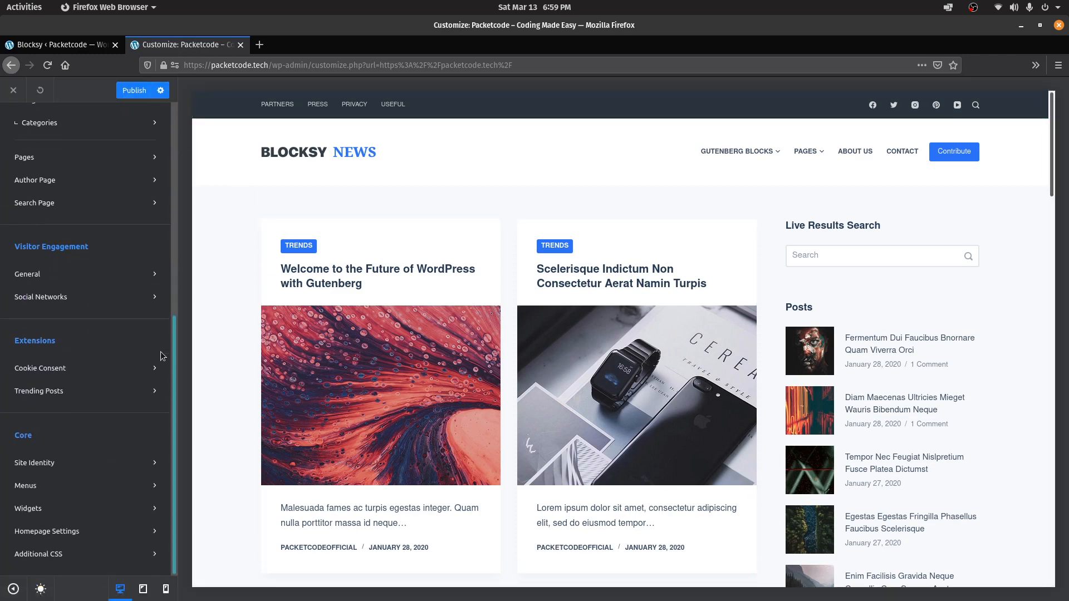
left_click_drag(175, 317, 177, 100)
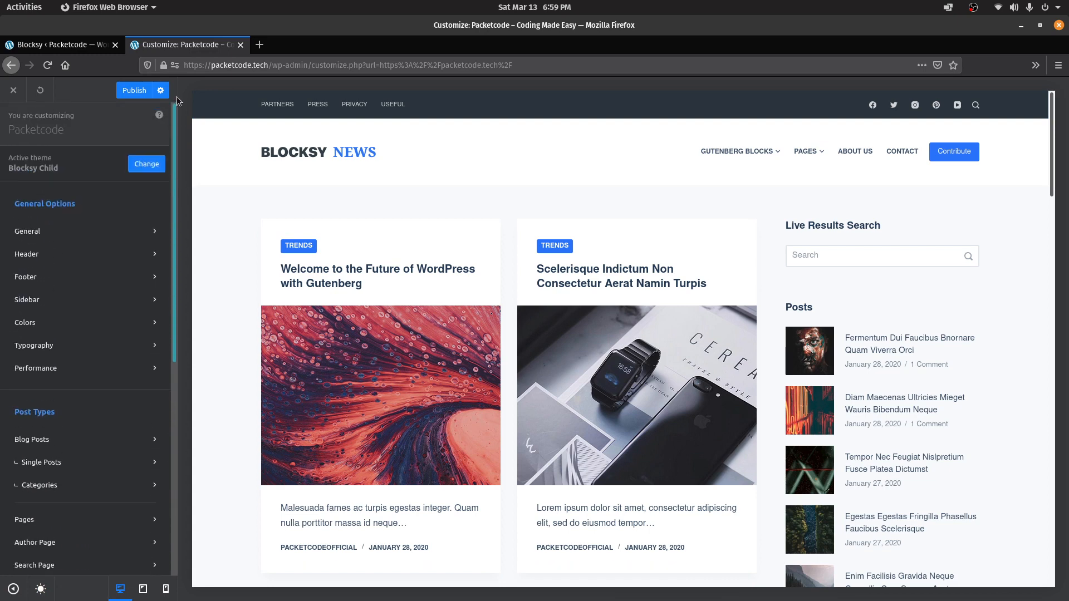
In General options, switch on Scroll to Top and toggle the Website Frame setting
left_click(100, 229)
left_click(102, 163)
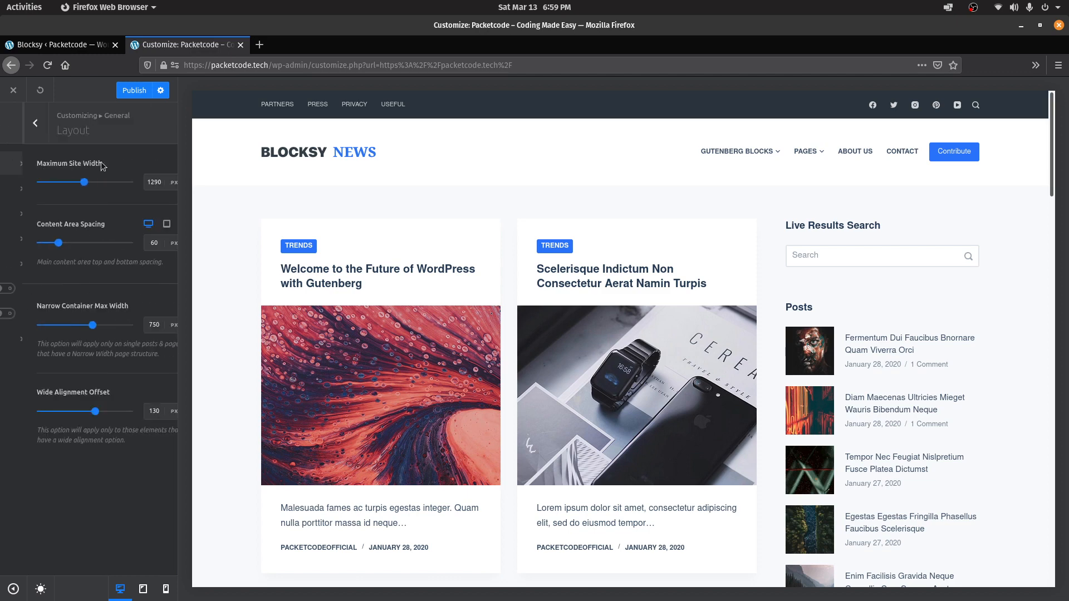
left_click(13, 123)
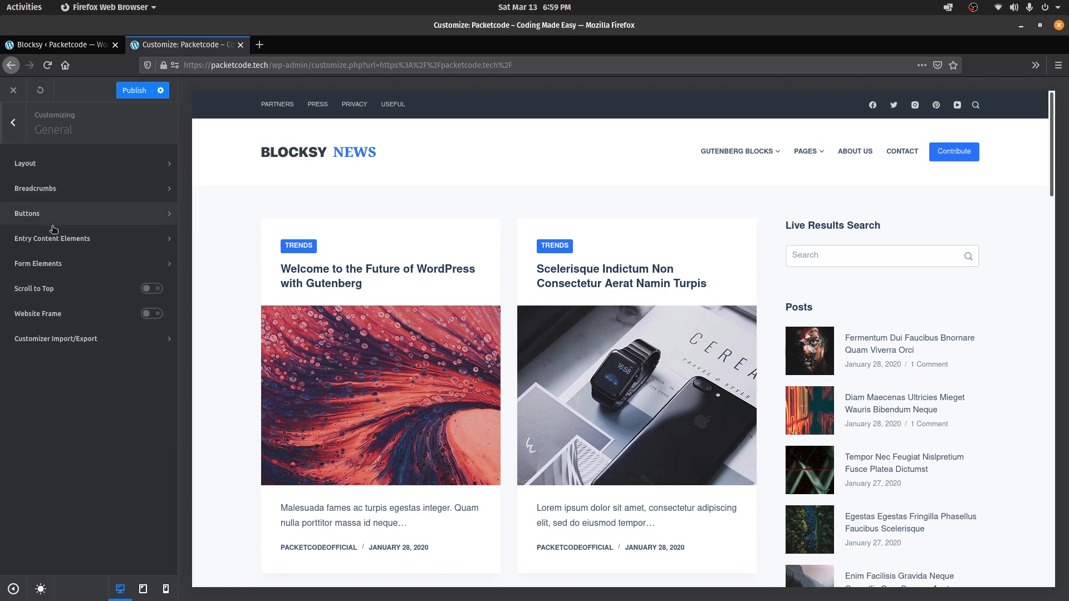
left_click(157, 290)
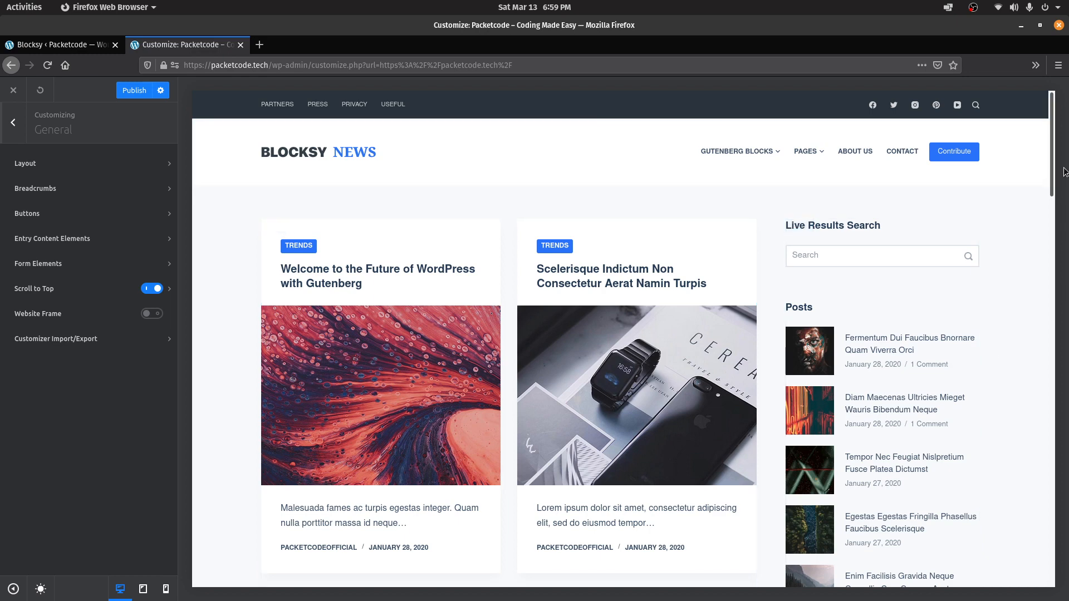
left_click(155, 316)
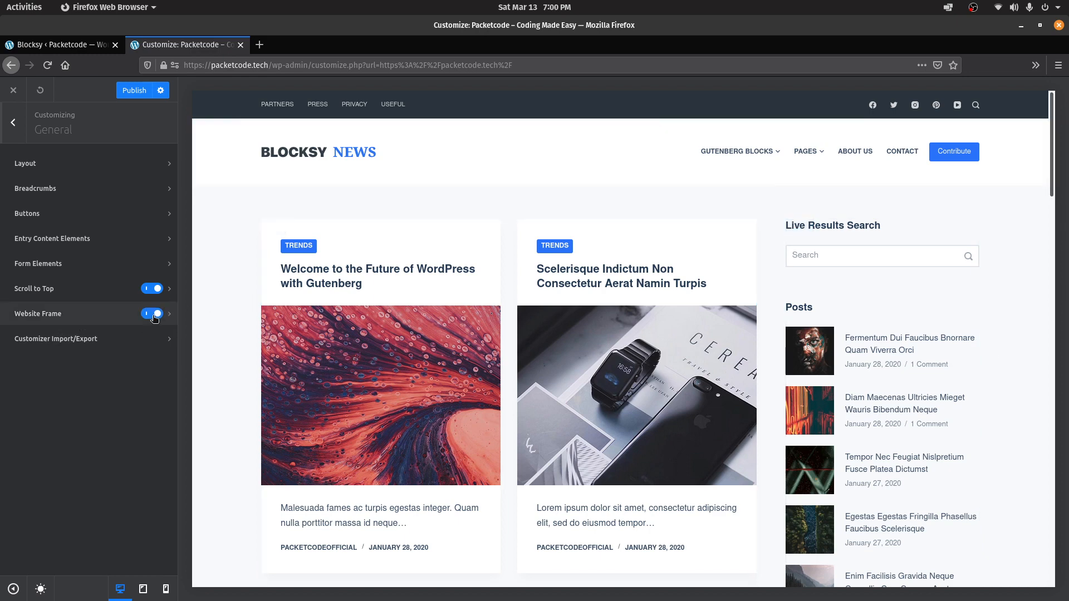
left_click(13, 123)
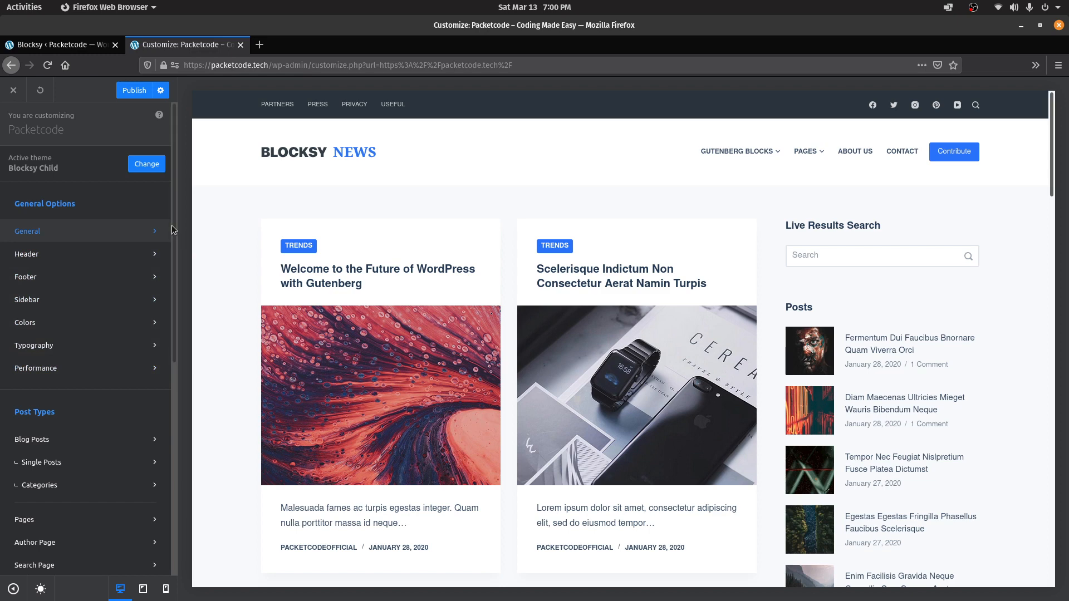
scroll(107, 262, "down", 5)
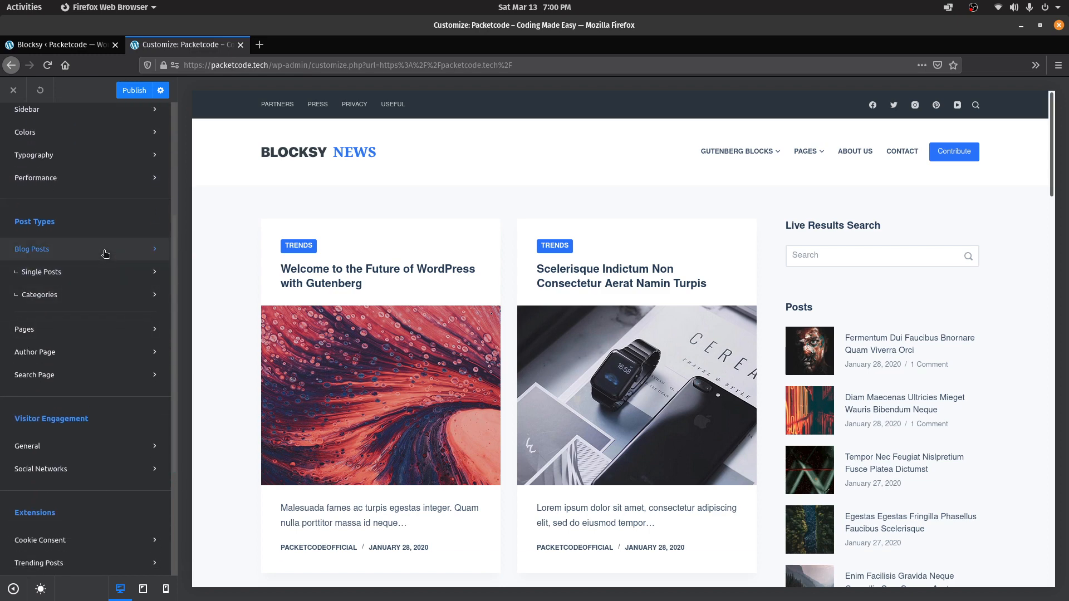
Look over the Blog Posts settings and preview the 'Welcome to the Future of WordPress' post
left_click(106, 250)
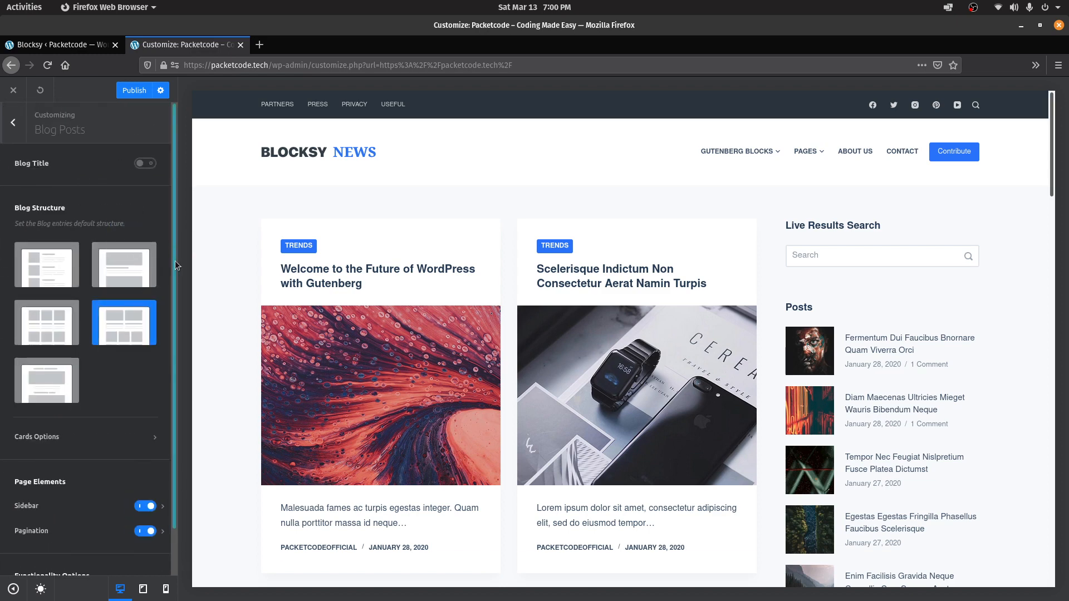
scroll(169, 255, "down", 1)
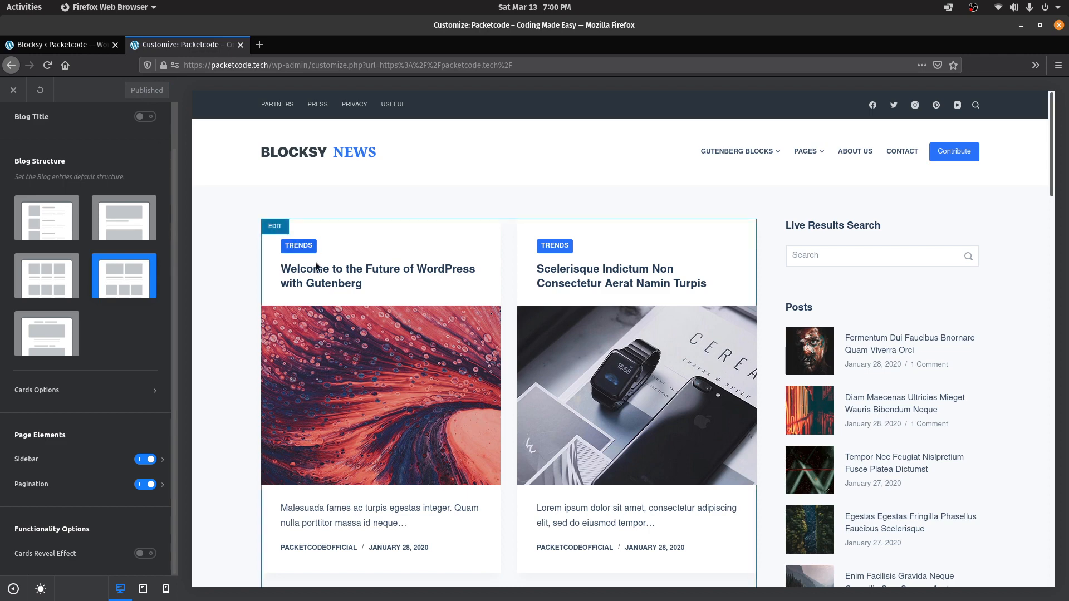
left_click(326, 282)
scroll(797, 235, "down", 10)
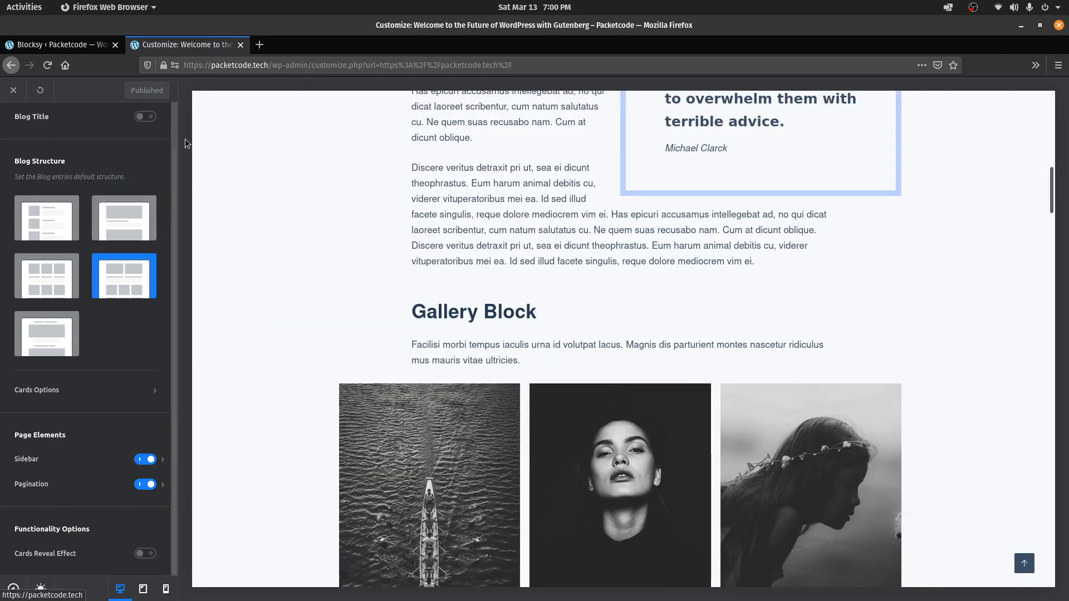
scroll(172, 117, "up", 1)
left_click(23, 130)
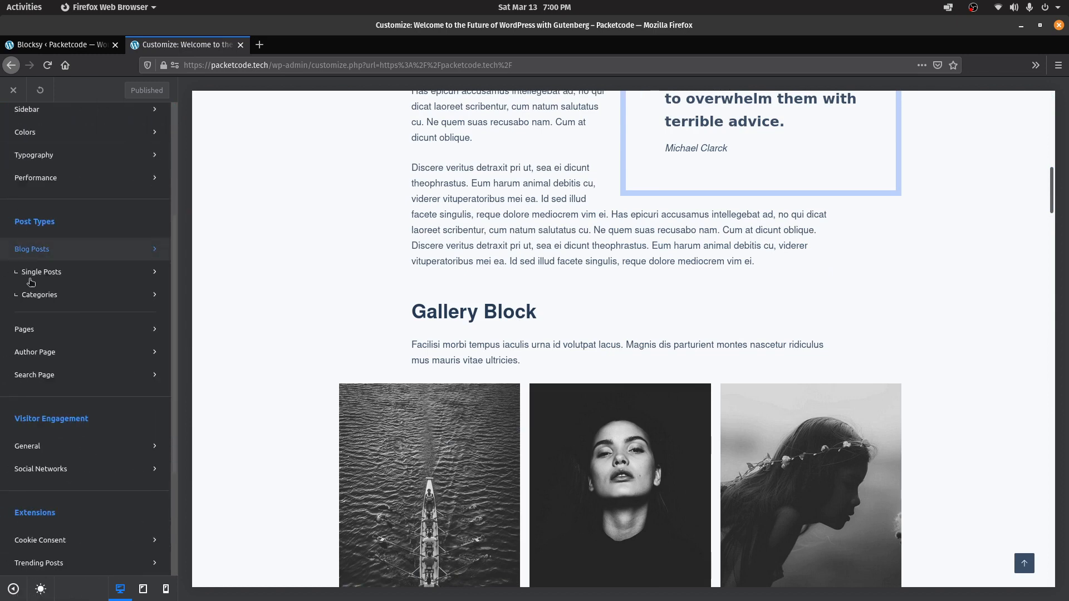
Set the Single Posts structure to Right Sidebar
left_click(55, 271)
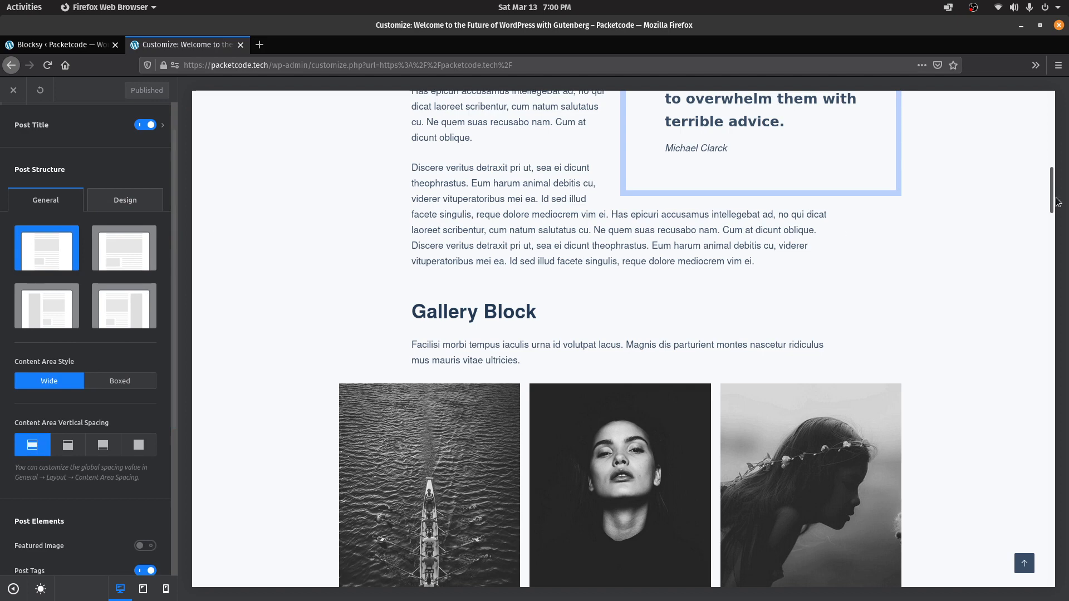
scroll(1057, 201, "up", 10)
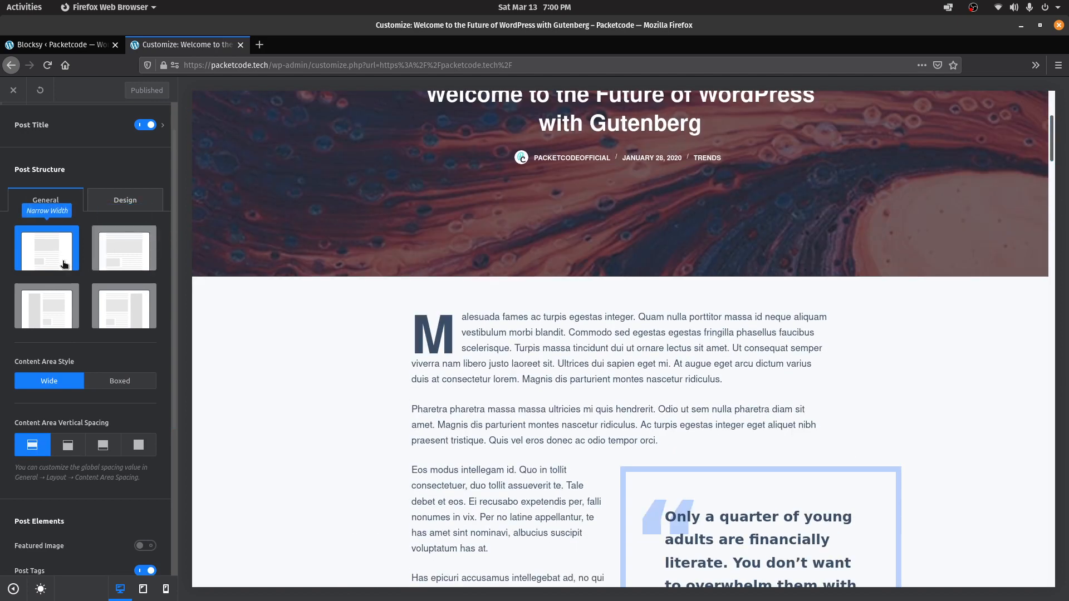
left_click(117, 310)
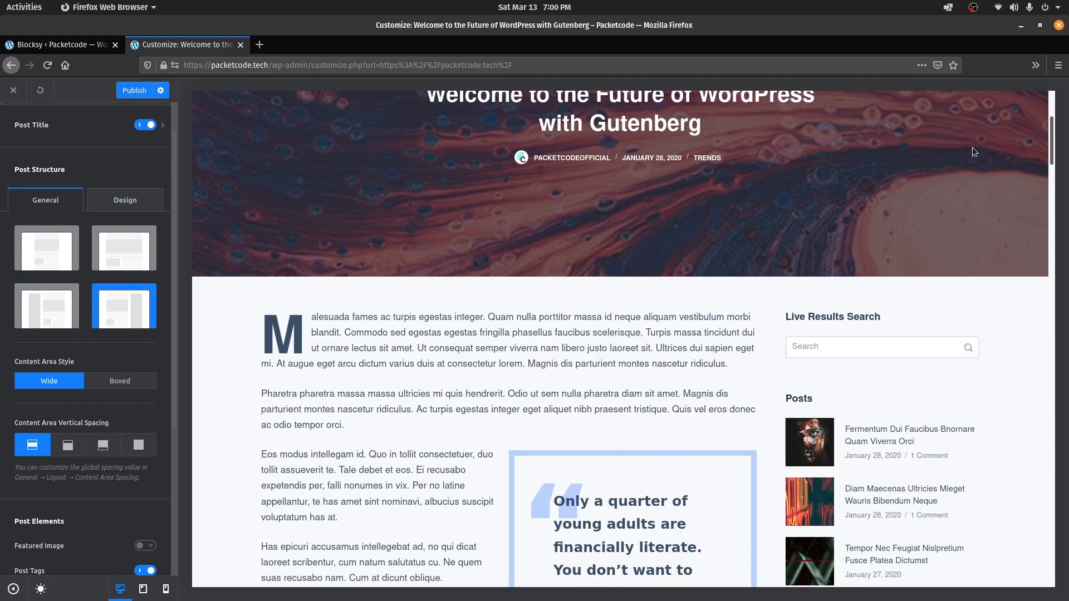
left_click(1052, 177)
left_click_drag(1052, 177, 1033, 115)
left_click_drag(175, 220, 178, 465)
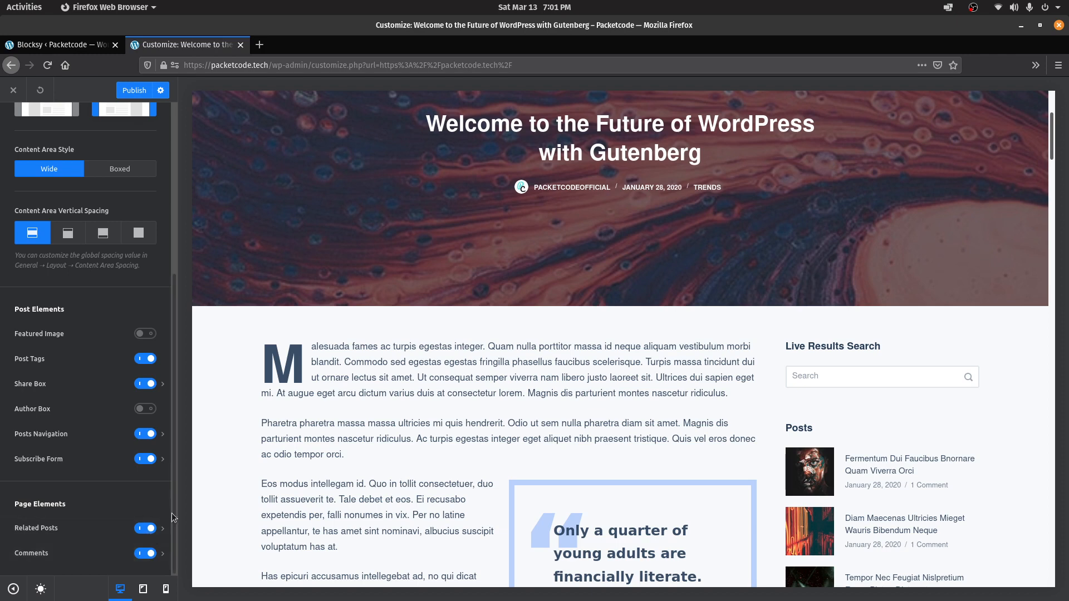
left_click_drag(174, 509, 188, 202)
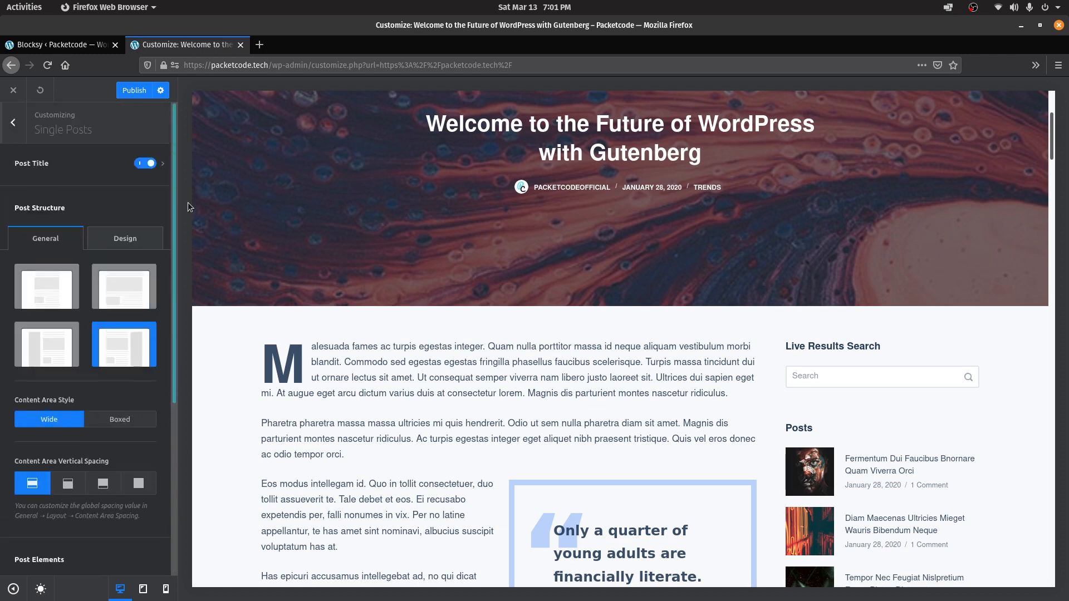
left_click(26, 126)
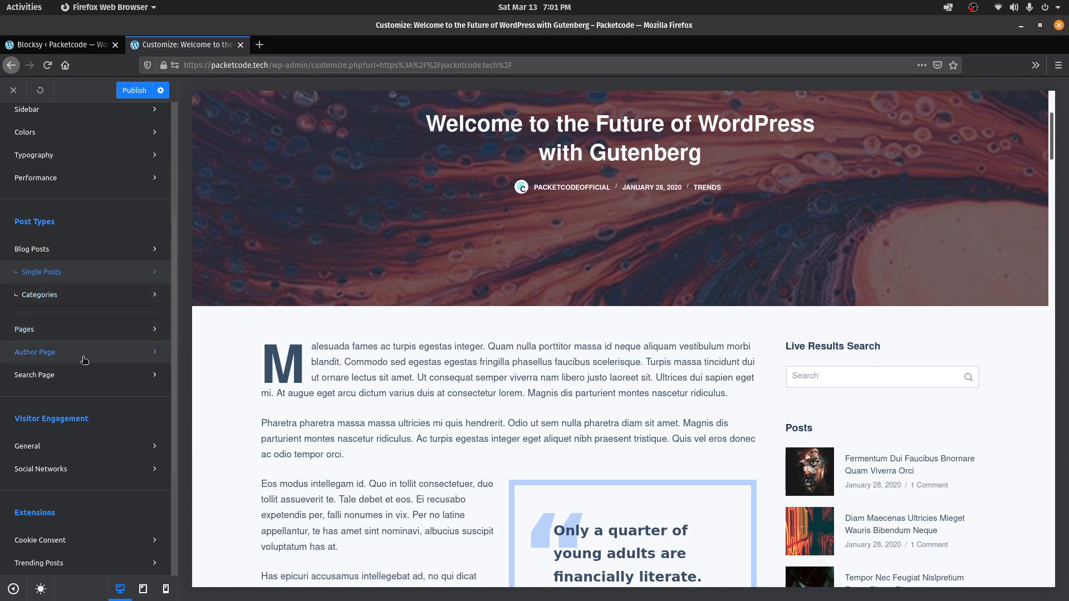
scroll(161, 386, "down", 5)
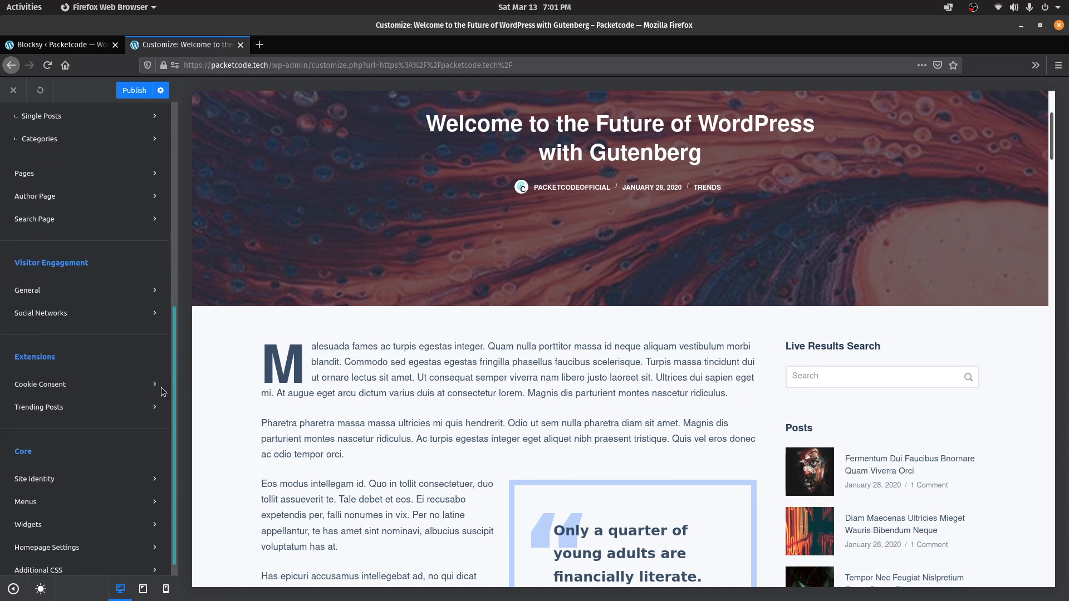
Open the Social Networks settings and focus the Facebook profile URL field
left_click(119, 297)
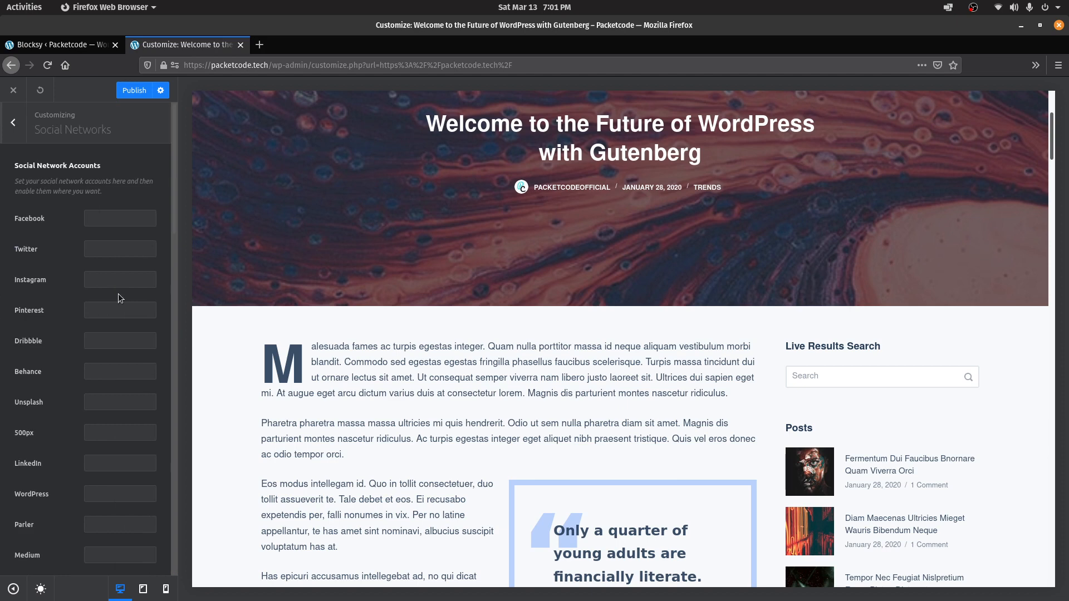
left_click(87, 221)
left_click(1056, 125)
left_click(1052, 94)
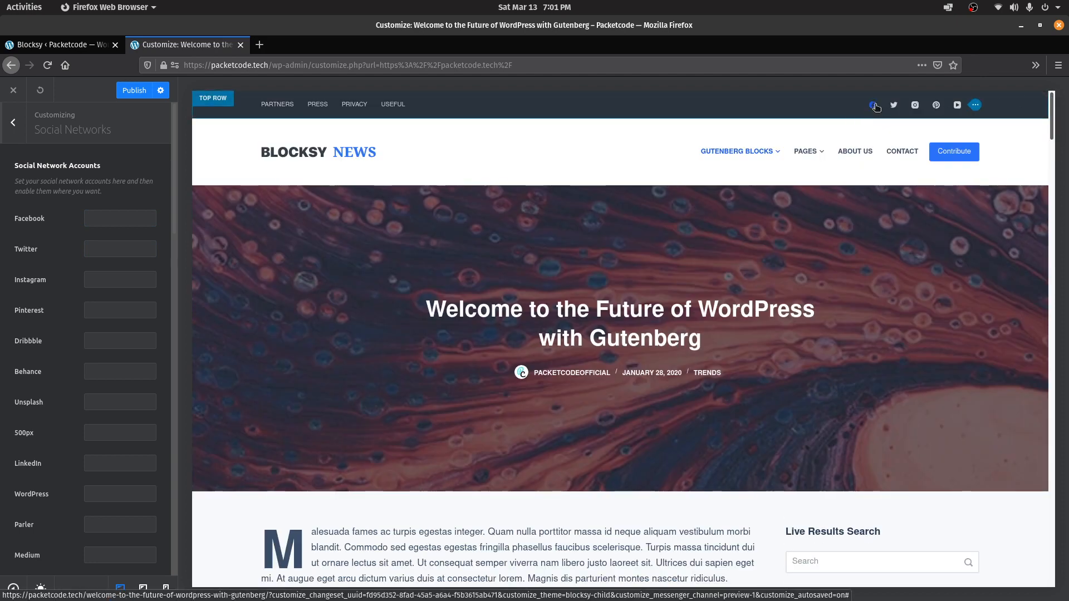
left_click(89, 218)
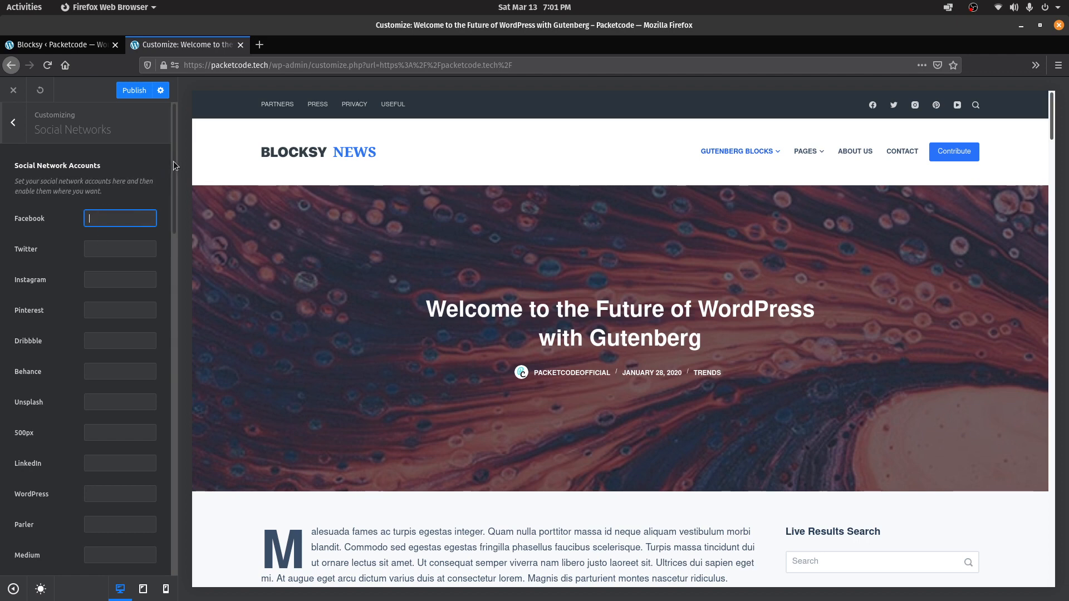
left_click_drag(173, 162, 174, 212)
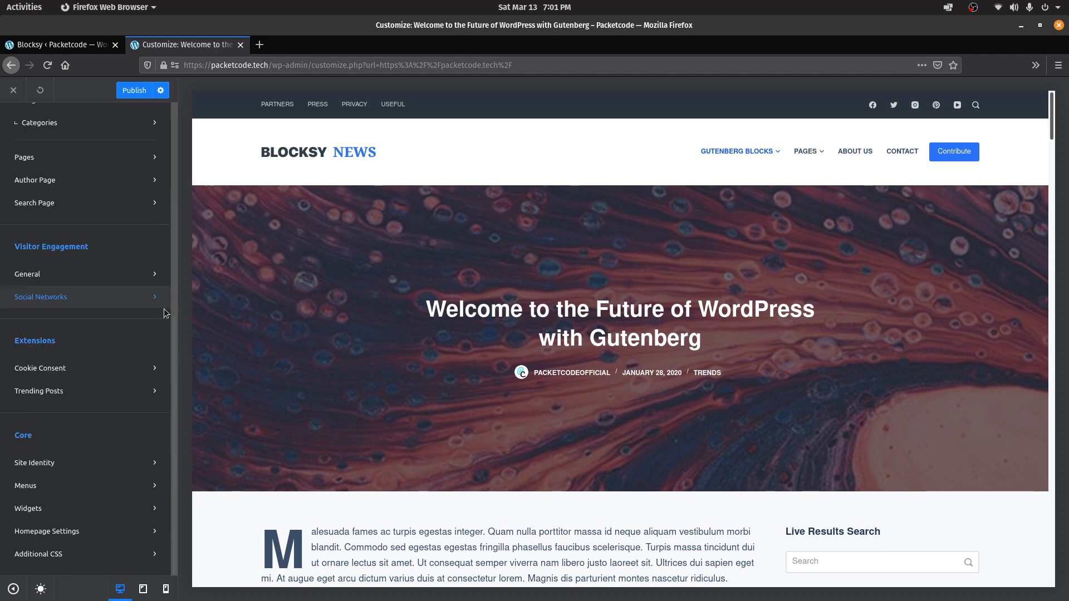
Switch the Cookie Consent notice to the Type 2 layout
left_click(87, 367)
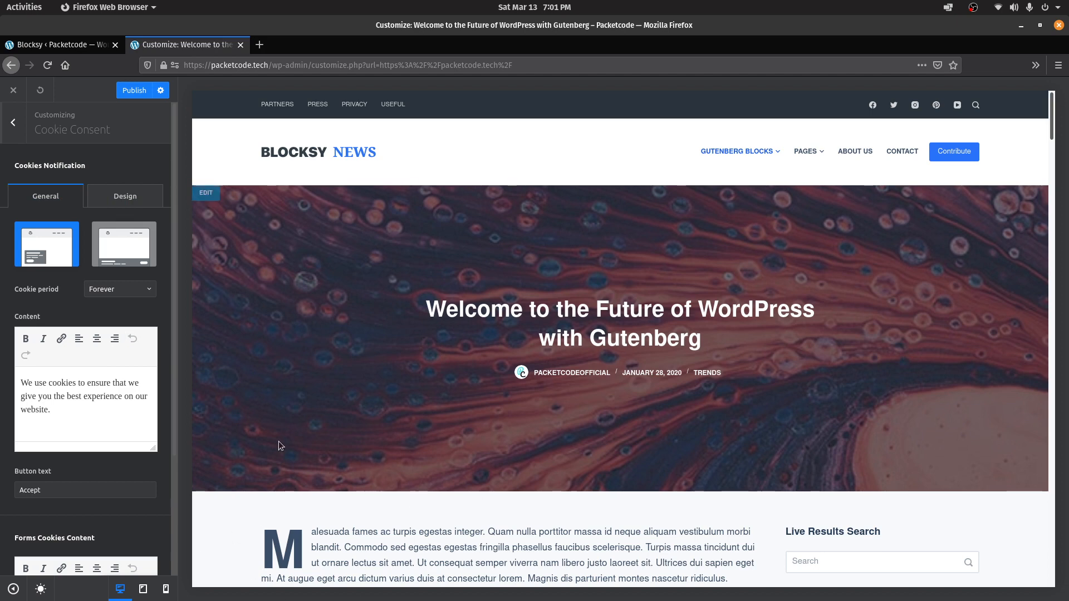
left_click_drag(67, 409, 11, 375)
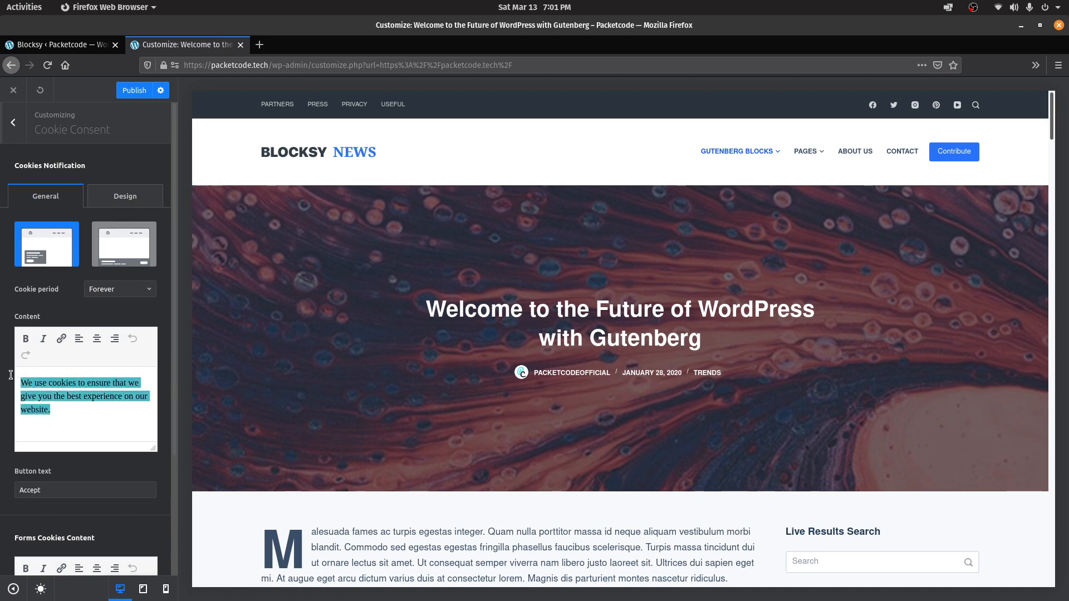
left_click(114, 257)
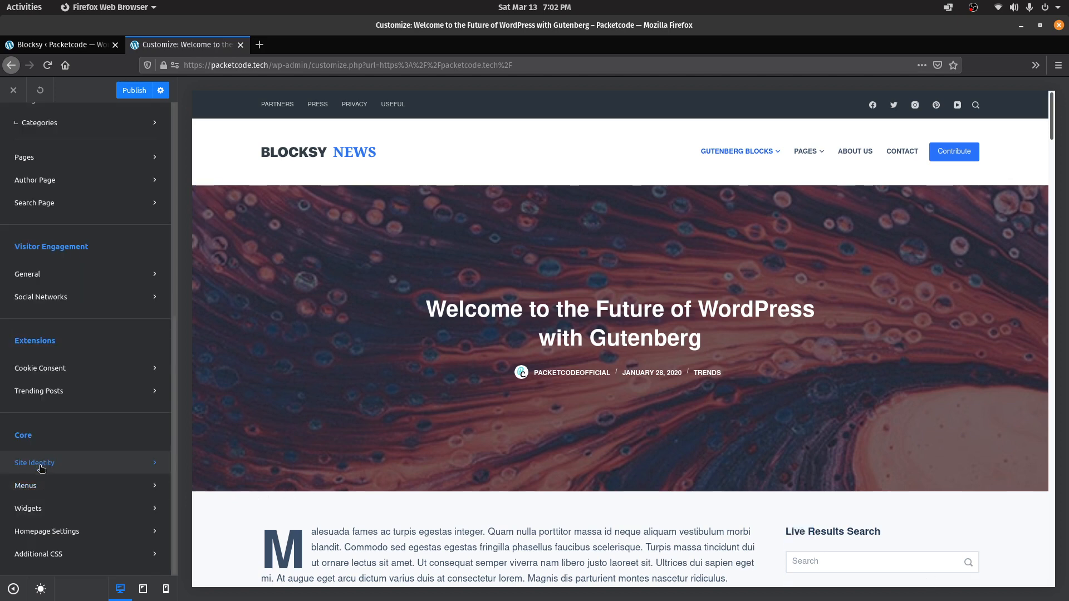
Open Site Identity and check the site title Packetcode and tagline Coding Made Easy
left_click(39, 468)
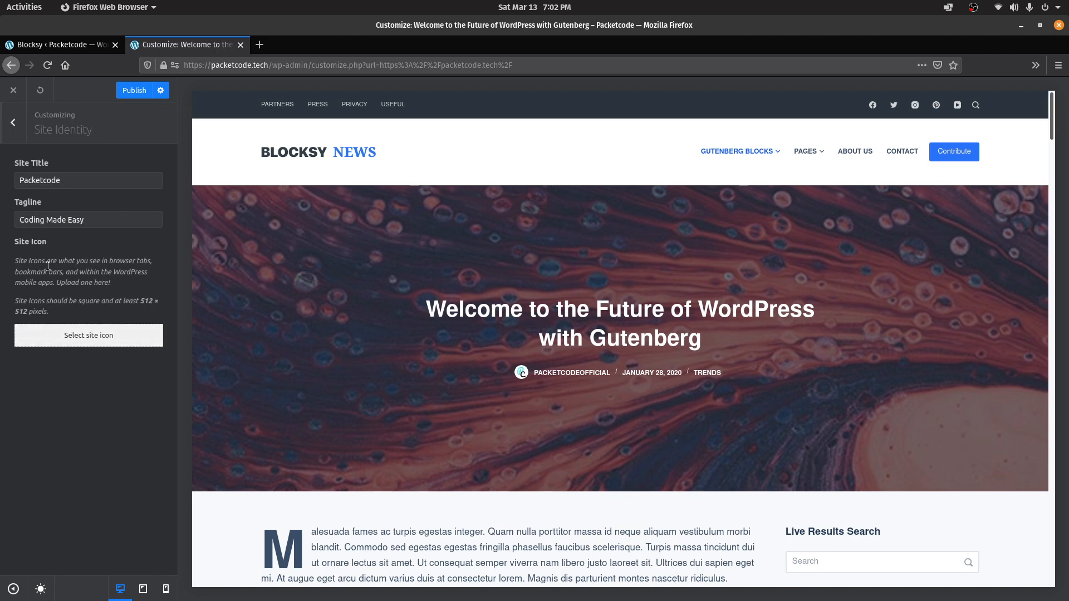
double_click(68, 181)
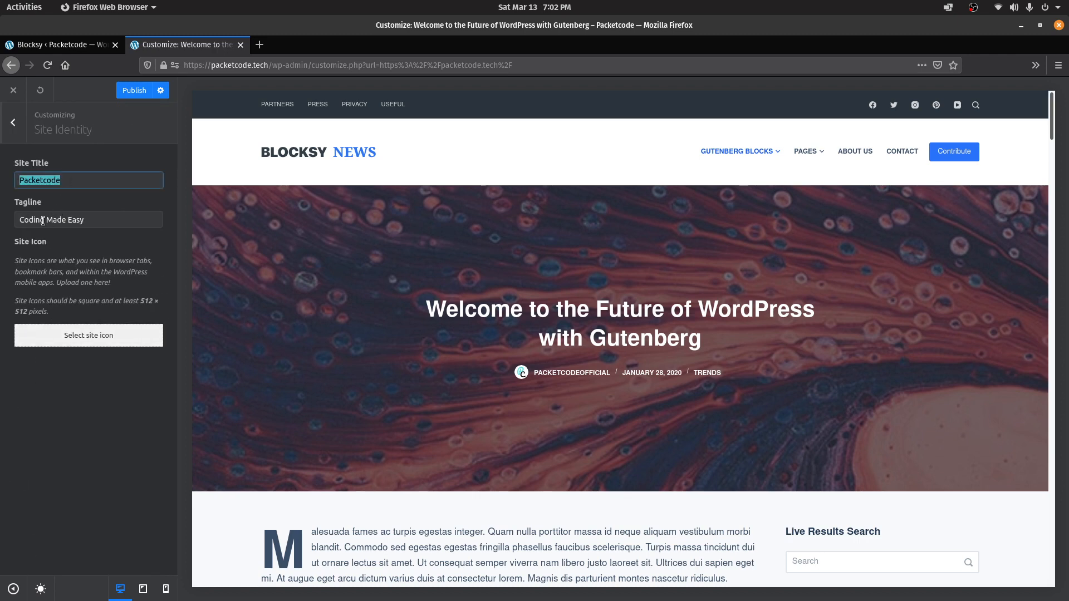
left_click_drag(20, 220, 92, 226)
Compare them against the title and tagline in General Settings, then go back to the Customizer
left_click(67, 44)
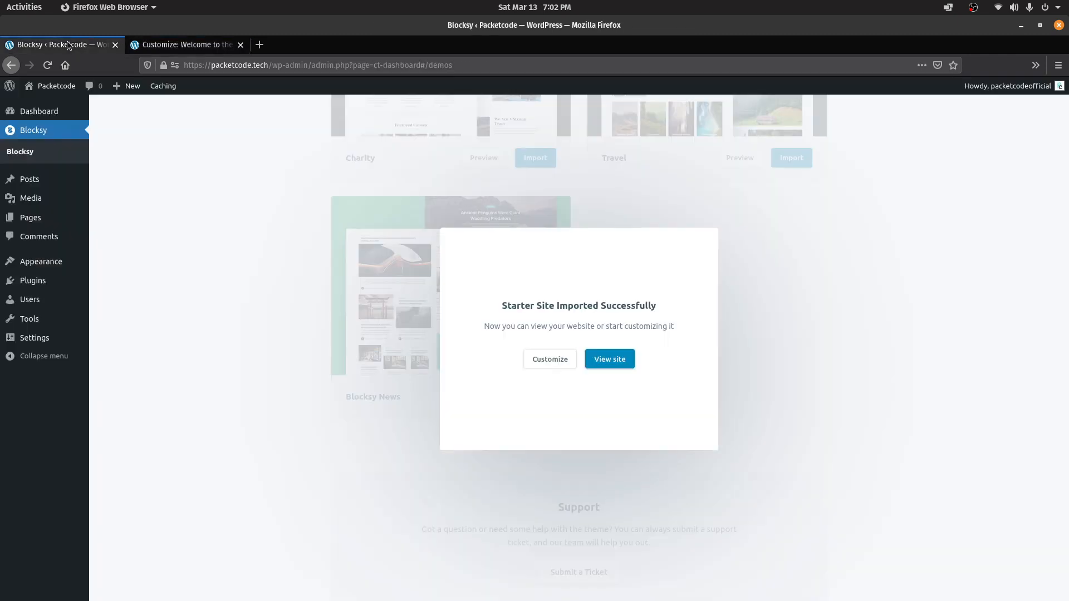
left_click(48, 344)
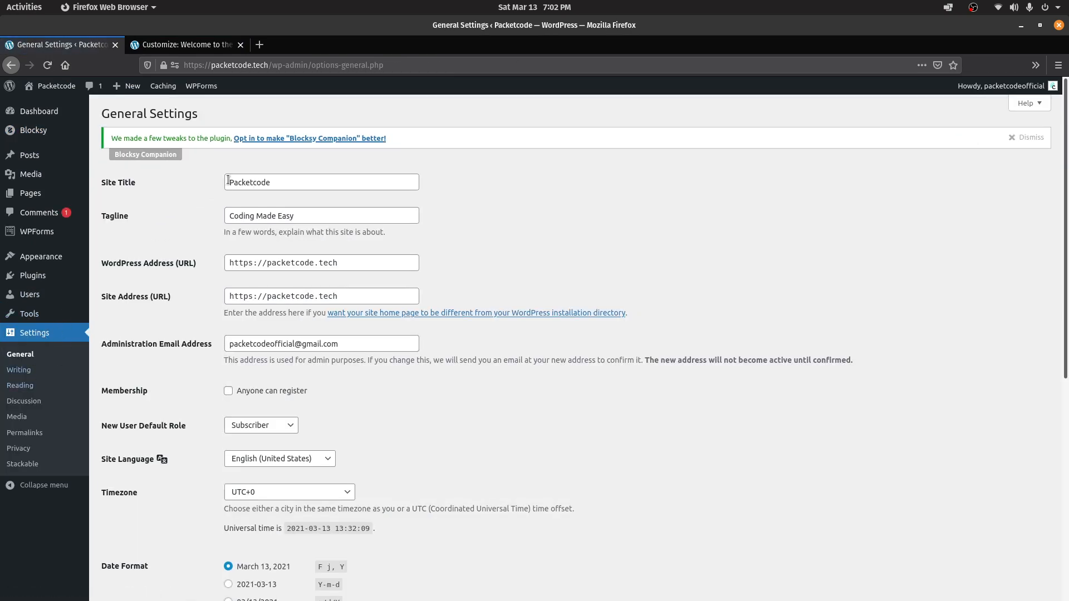
left_click_drag(228, 180, 309, 184)
left_click(232, 214)
triple_click(315, 216)
left_click(270, 176)
double_click(270, 174)
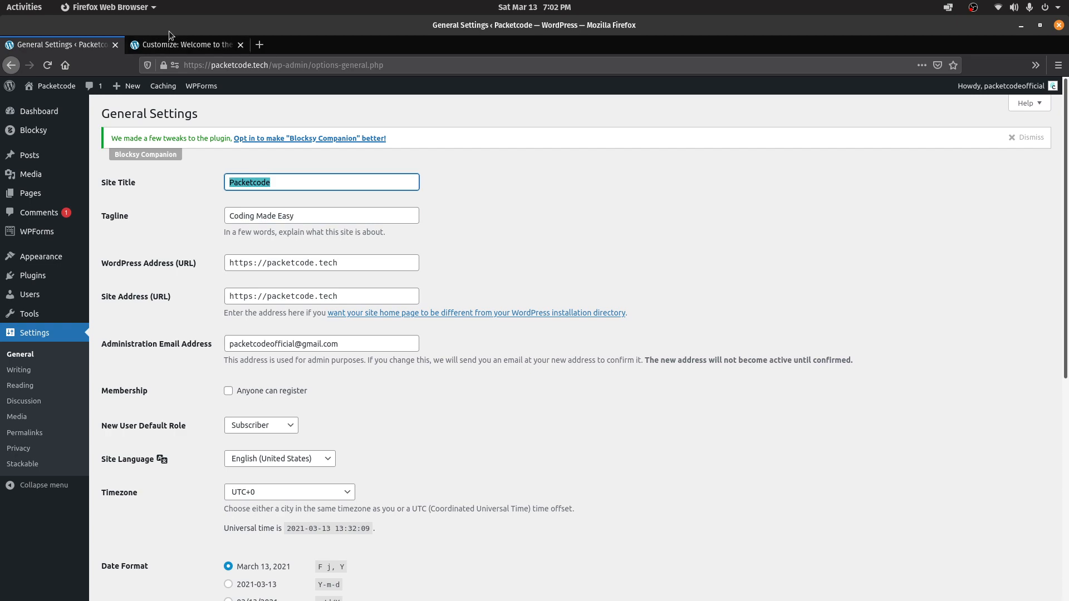
left_click(166, 38)
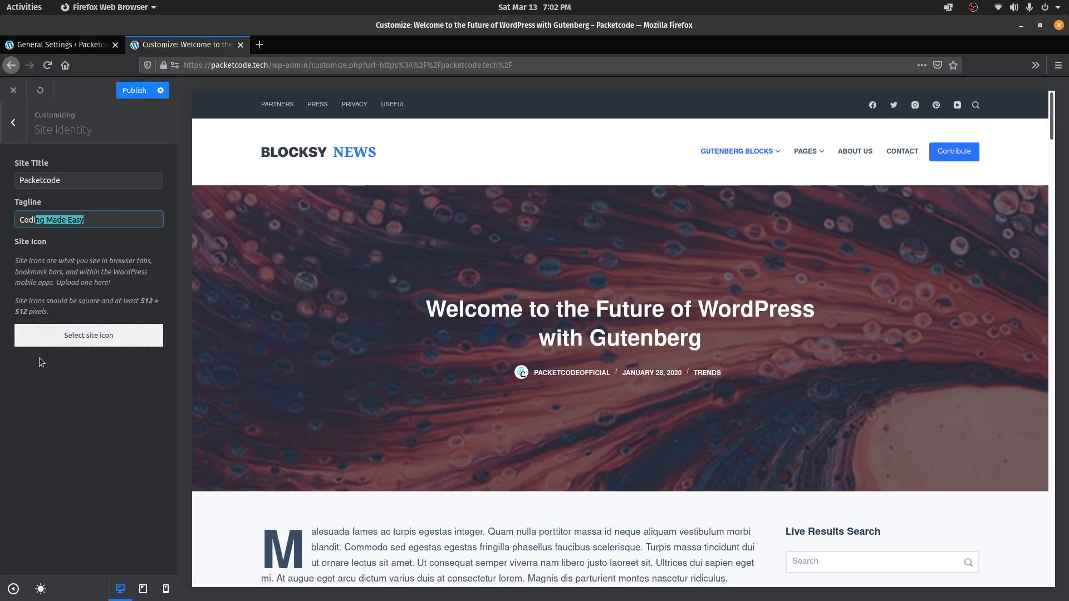
Upload logo-circular.png from the Logos folder and set it as the site icon without cropping
left_click(79, 337)
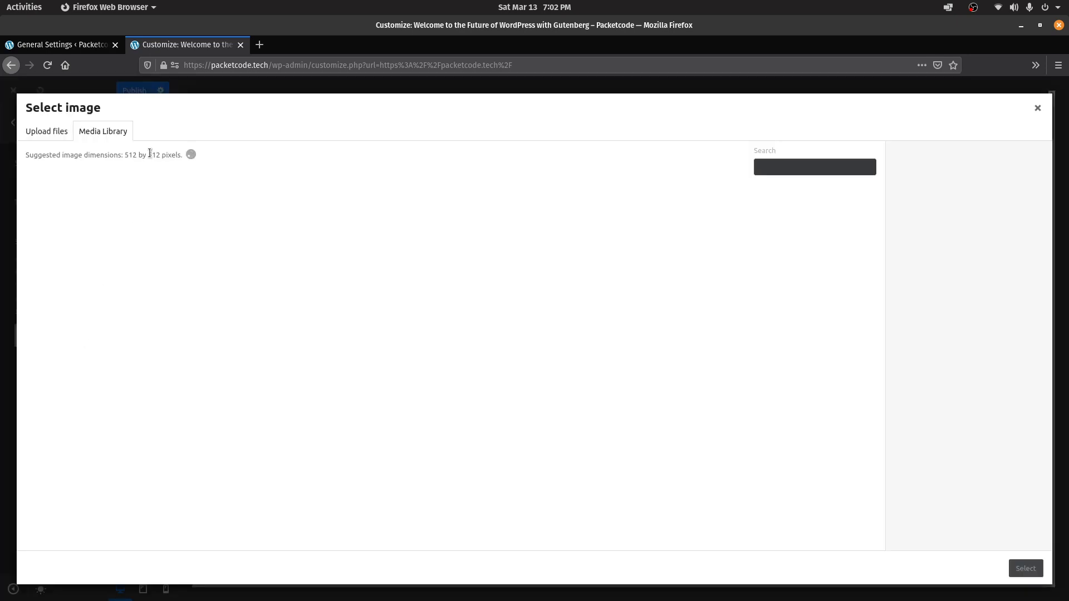
left_click(35, 137)
left_click(510, 322)
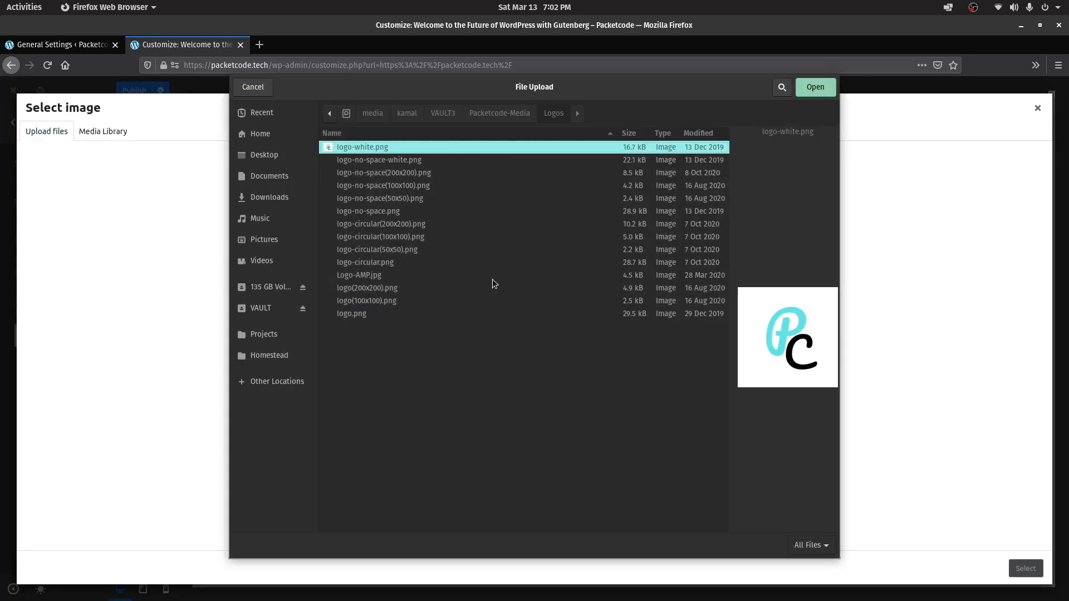
left_click(362, 262)
left_click(814, 87)
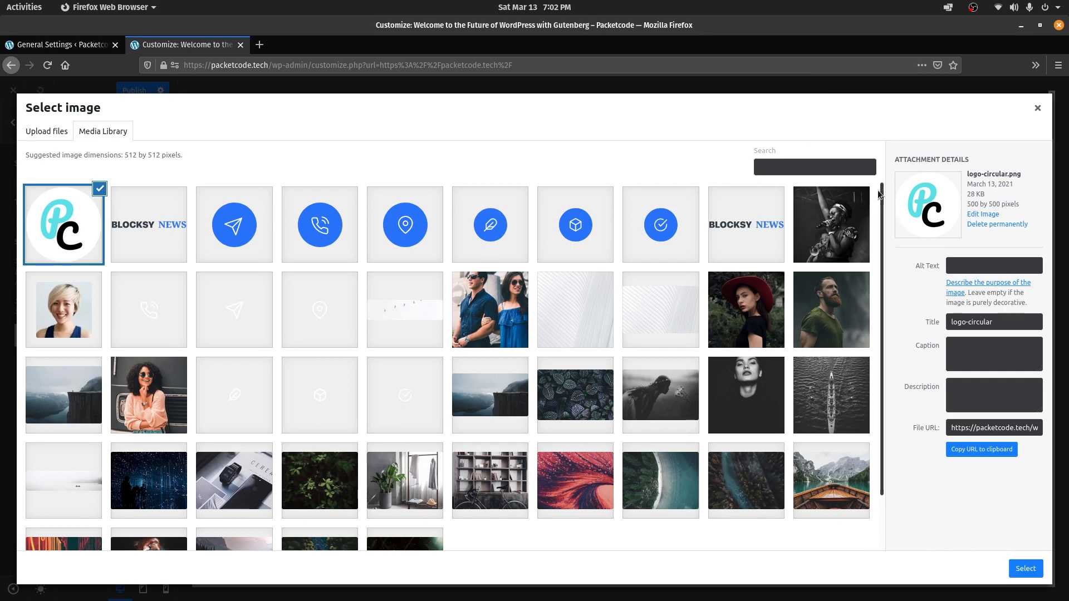
mouse_move(880, 194)
left_mouse_down()
mouse_move(875, 238)
mouse_move(881, 185)
left_mouse_up()
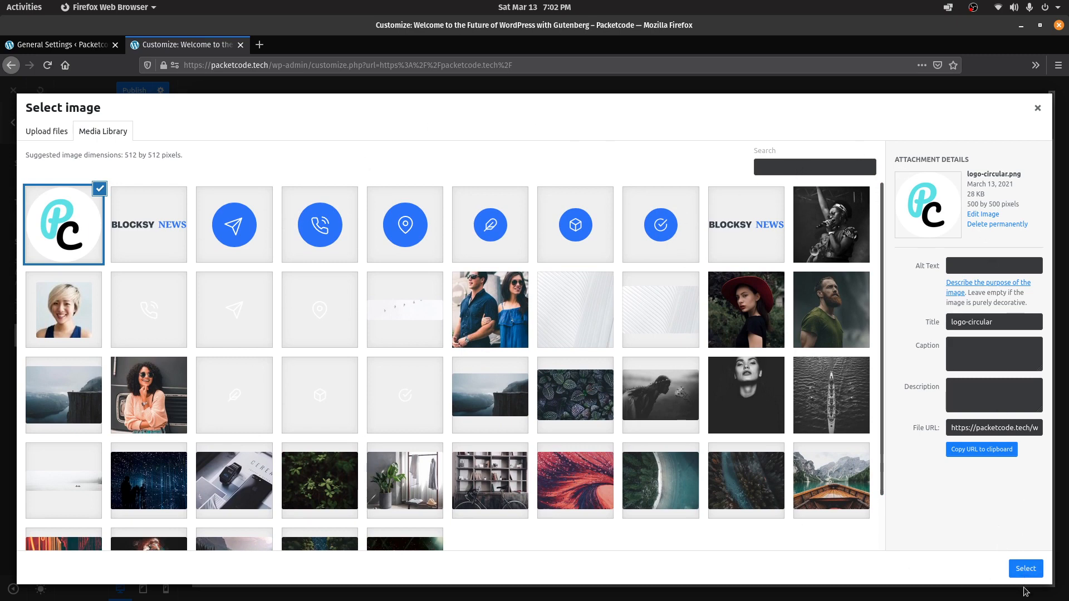
left_click(1025, 570)
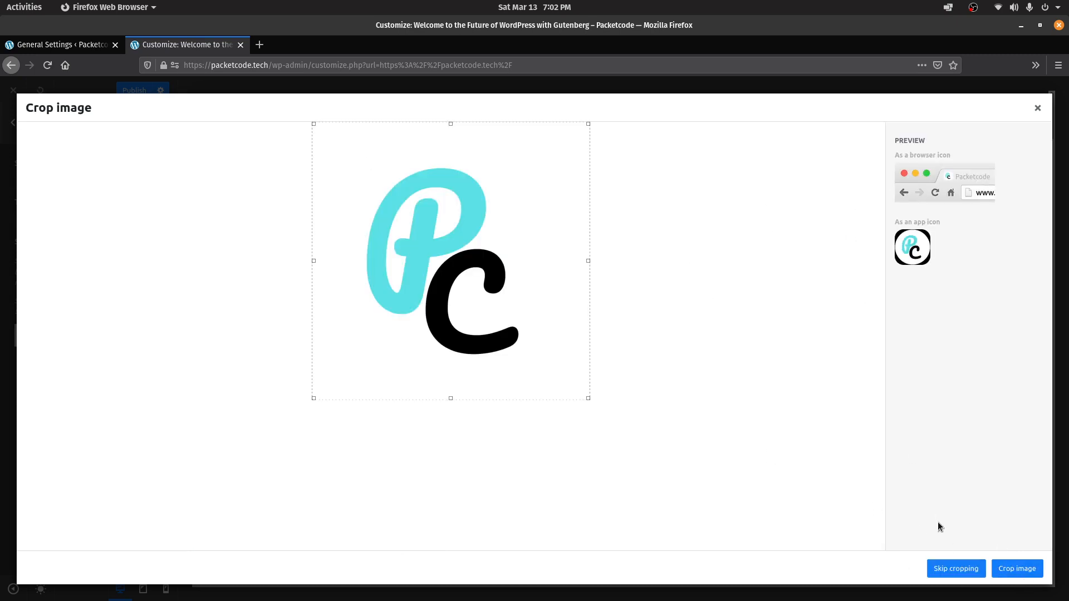
left_click(946, 567)
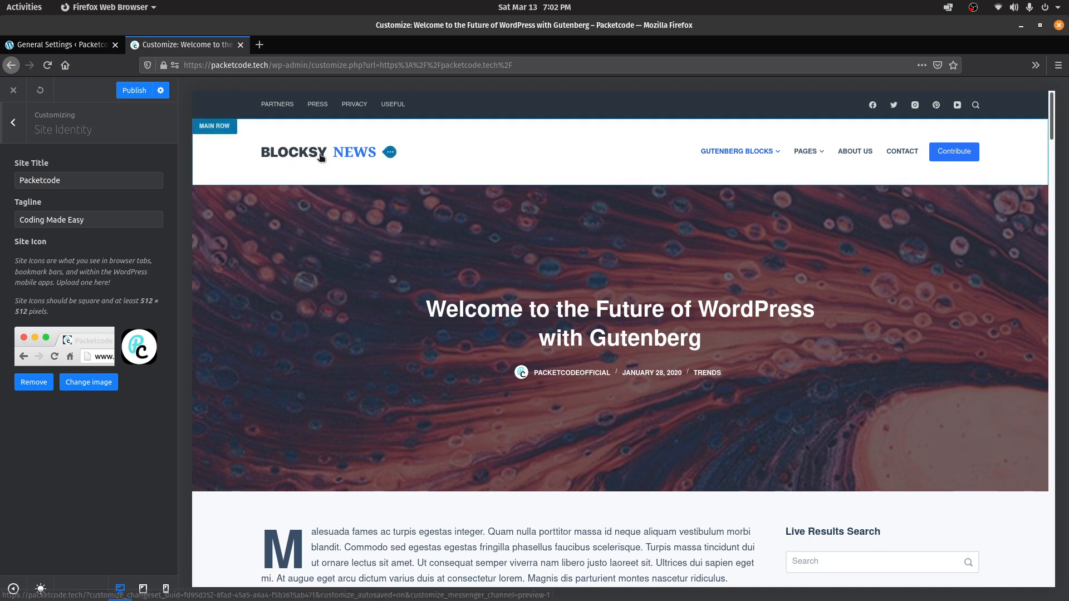
Replace the header logo with the logo-circular image
left_click(387, 156)
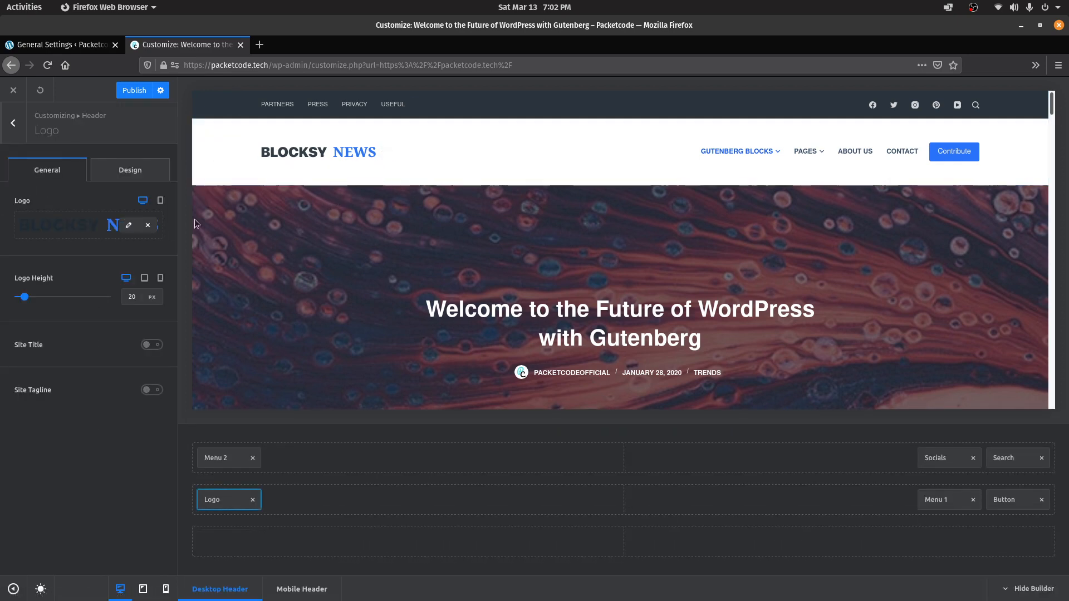
left_click(148, 225)
left_click(89, 229)
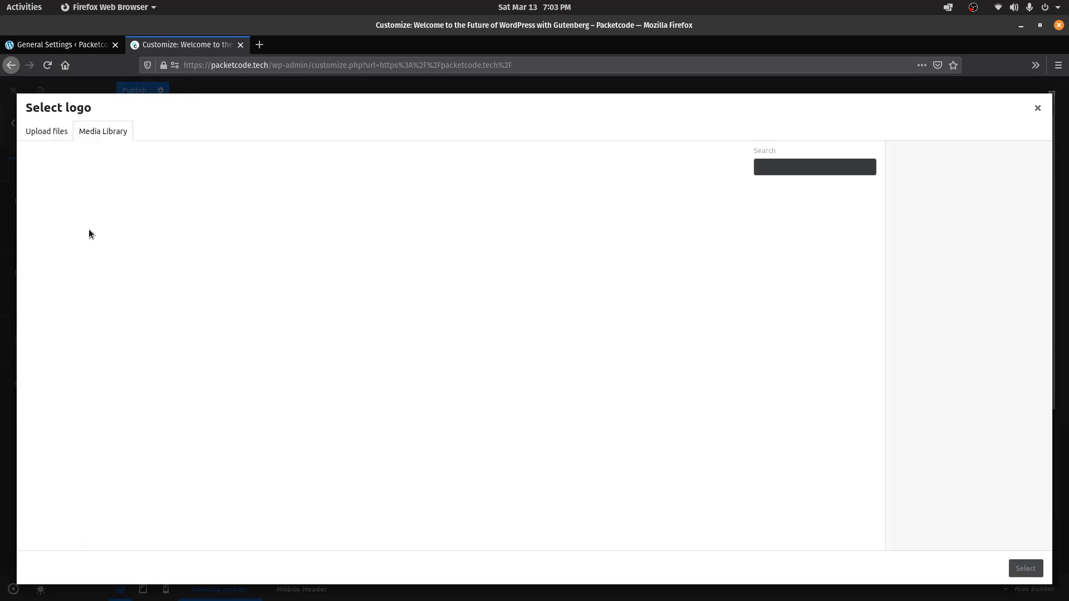
left_click(62, 132)
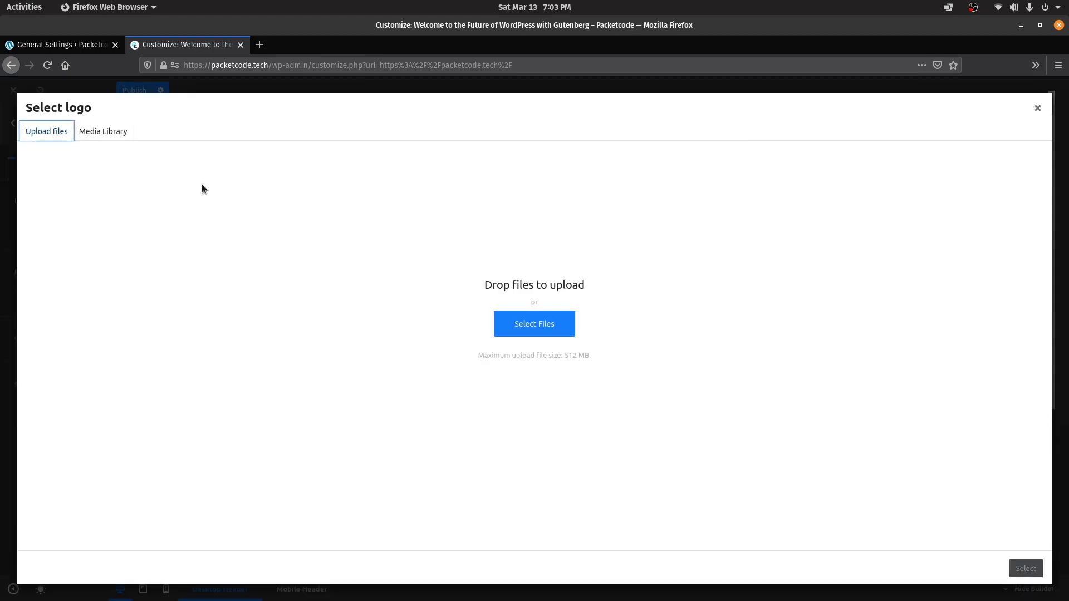
left_click(103, 132)
left_click(86, 212)
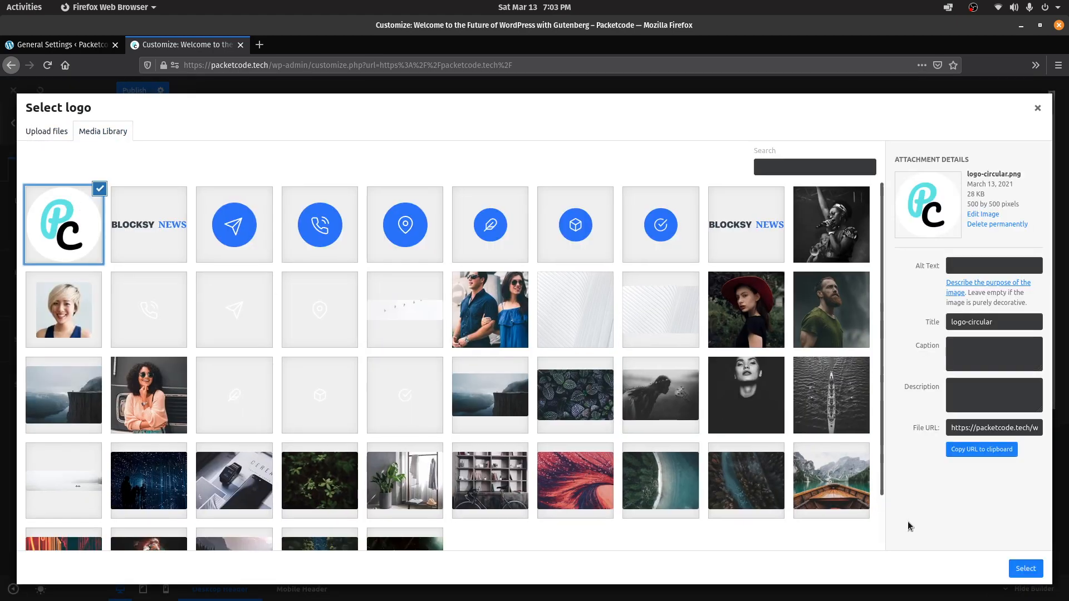
left_click(1025, 568)
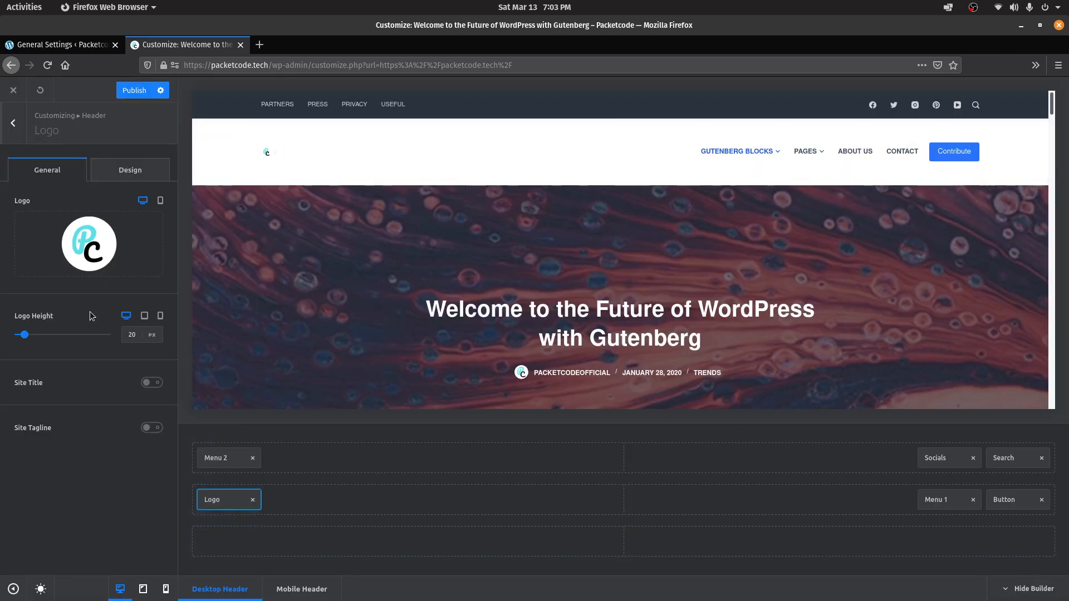
Set logo height to 73 and show the site title Packetcode and tagline Coding Made Easy
mouse_move(24, 336)
left_mouse_down()
mouse_move(55, 339)
mouse_move(39, 336)
left_mouse_up()
left_click(149, 383)
scroll(134, 445, "down", 1)
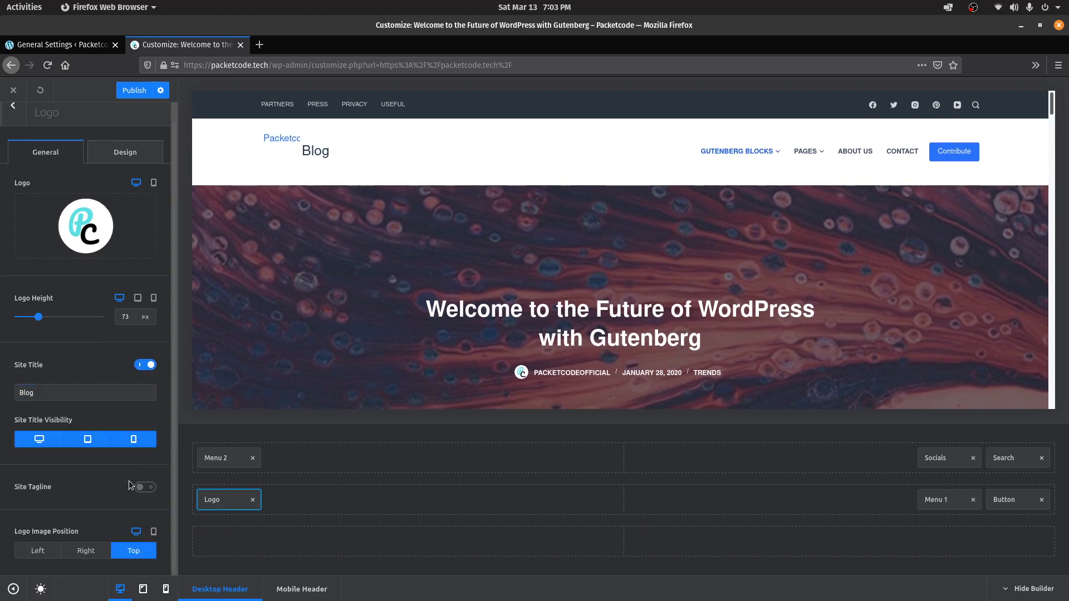
left_click(145, 488)
triple_click(53, 393)
type("Packetcodew")
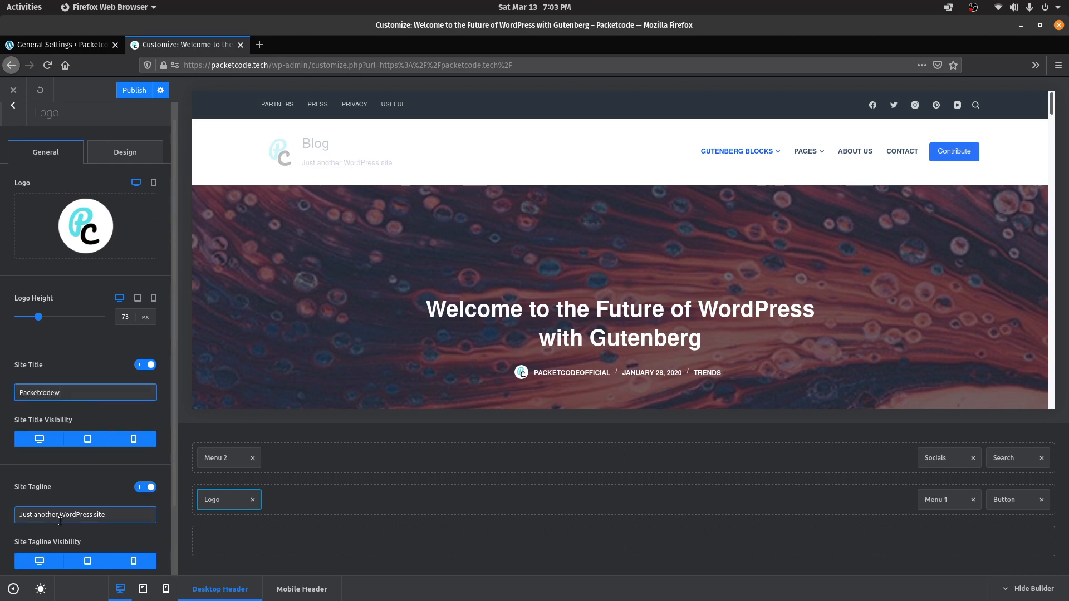
triple_click(61, 515)
type("Coding Made Easy")
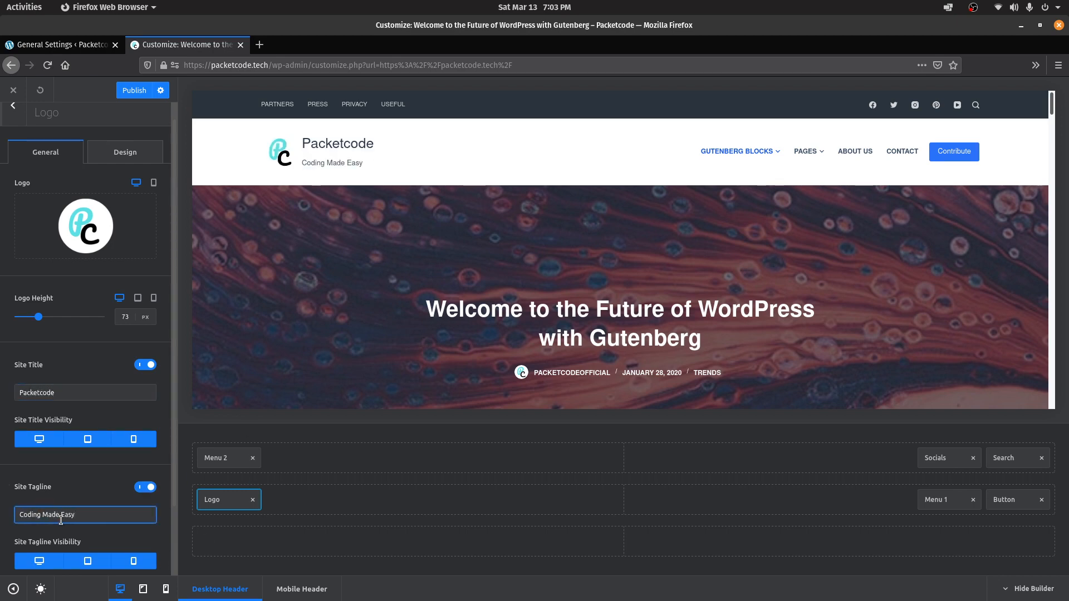
Change the site title colour to red #ff0d00
left_click(126, 152)
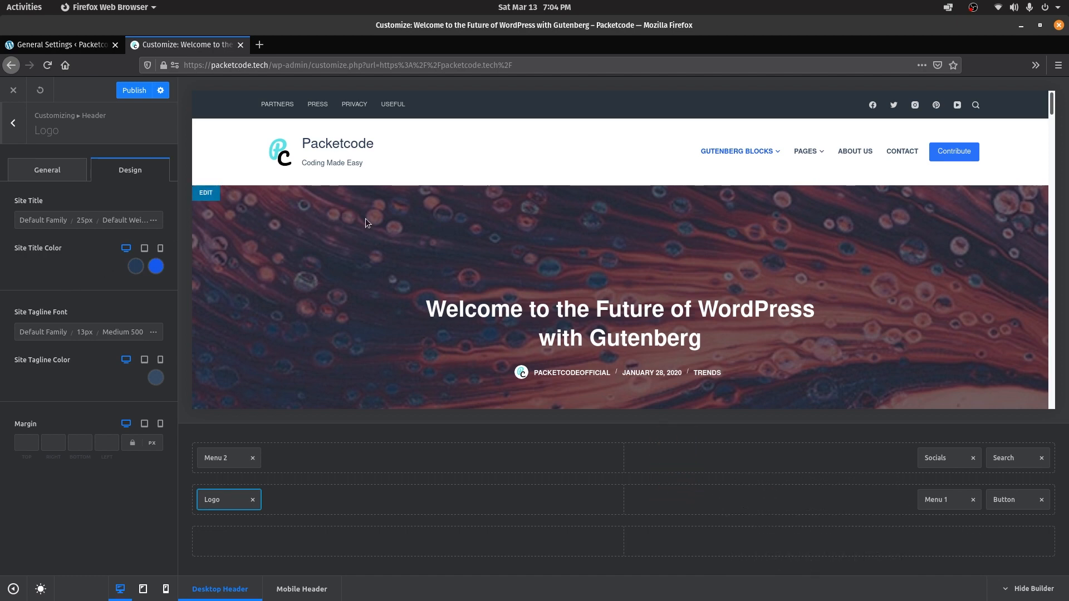
left_click(136, 266)
left_click(82, 423)
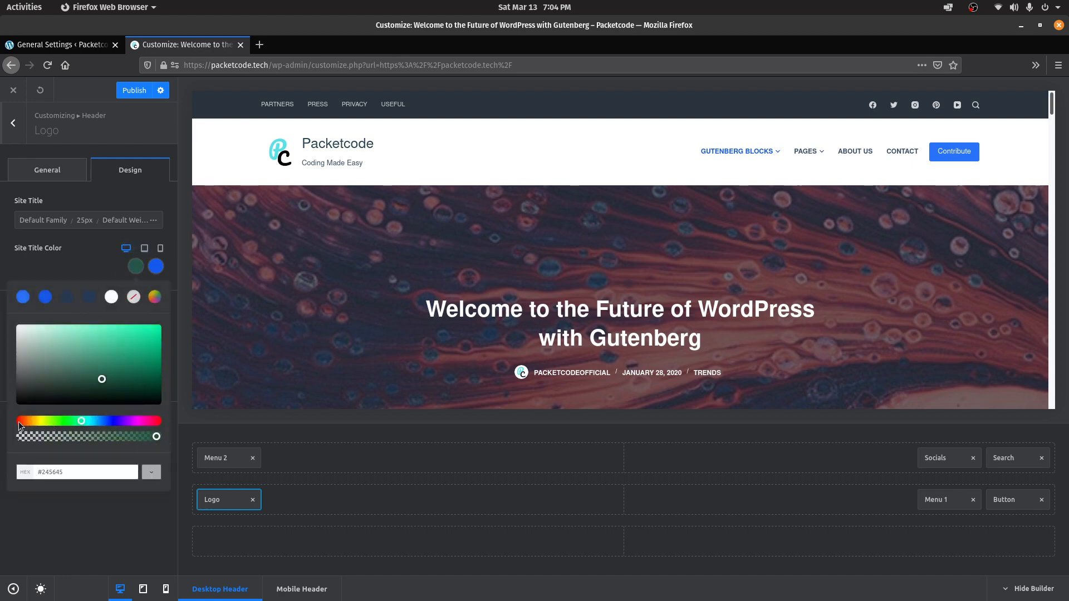
left_click(18, 422)
left_click_drag(101, 378, 169, 318)
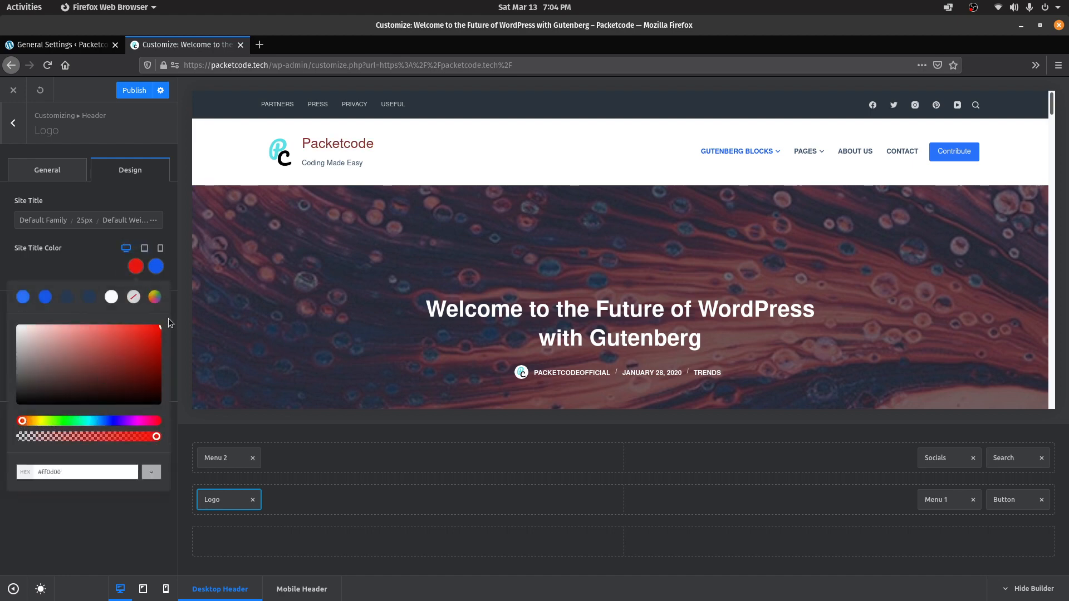
left_click(101, 492)
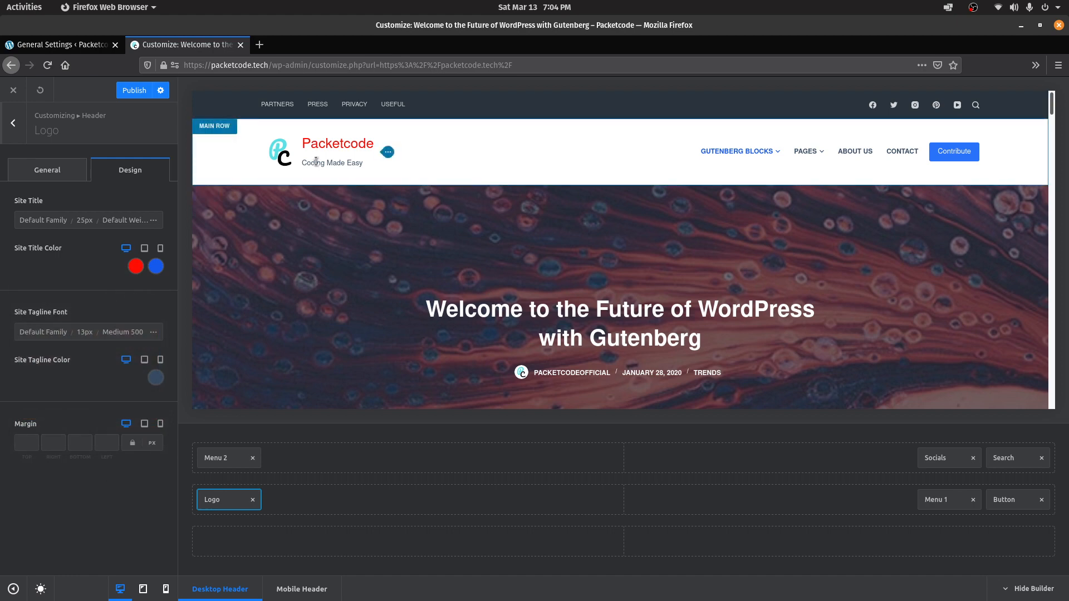
Return to the main Customizer sections and publish the header changes
left_click(12, 122)
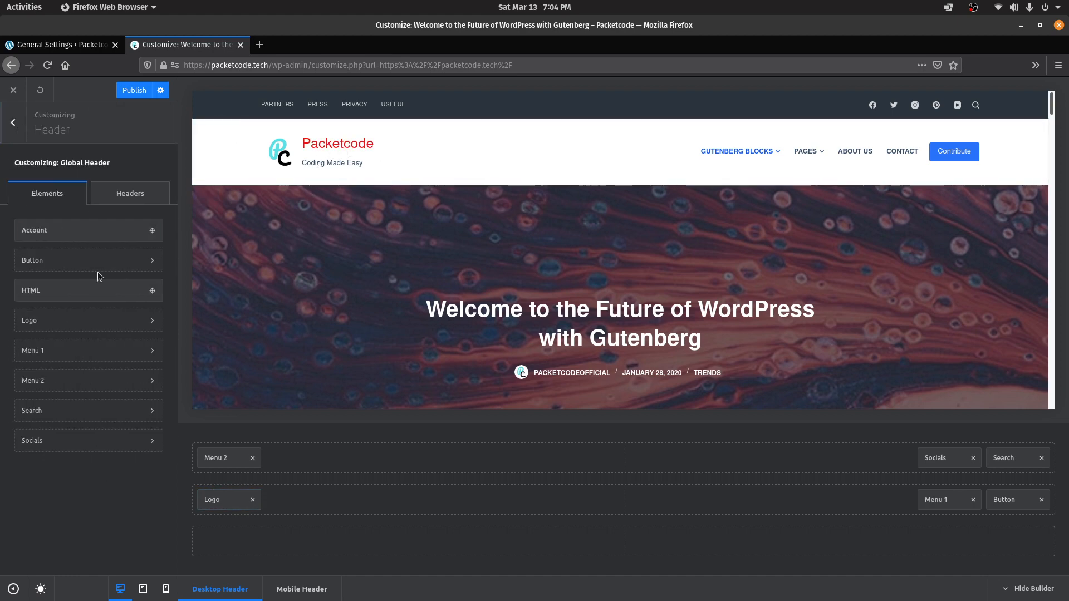
left_click(12, 123)
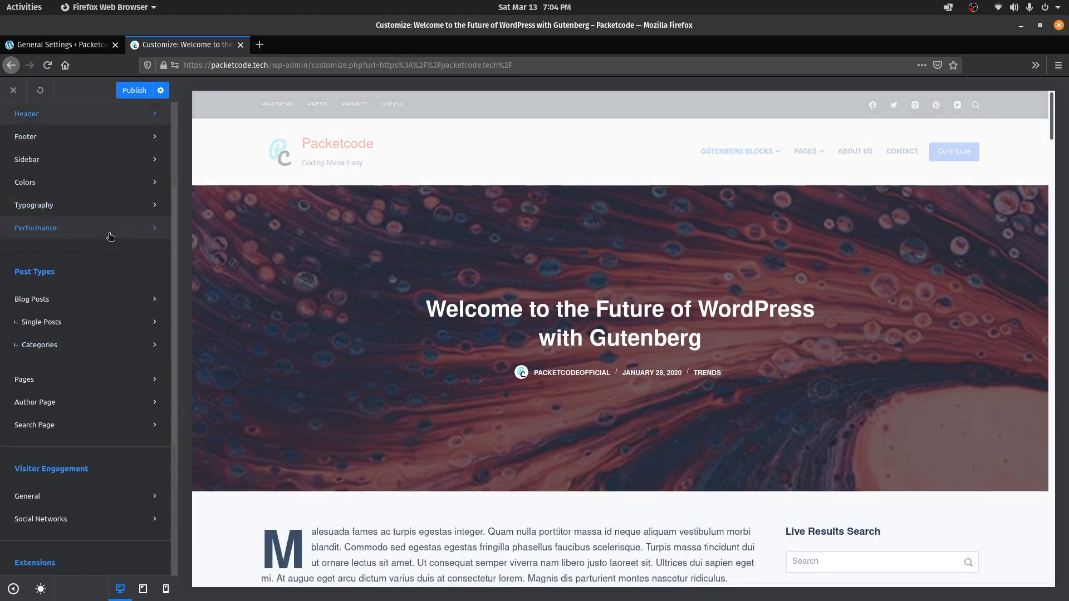
scroll(143, 425, "down", 4)
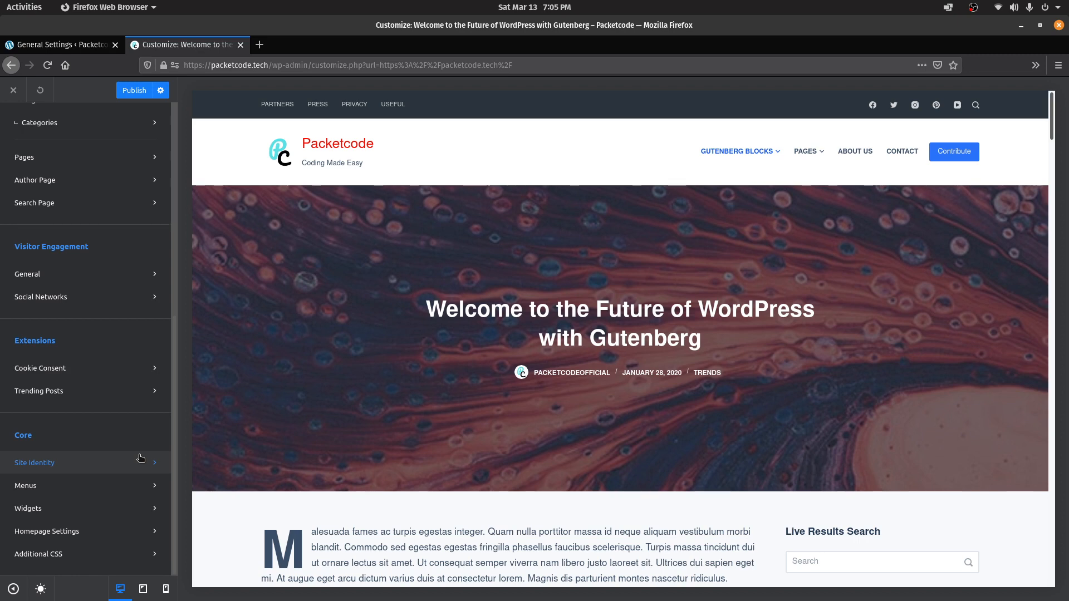
left_click(136, 91)
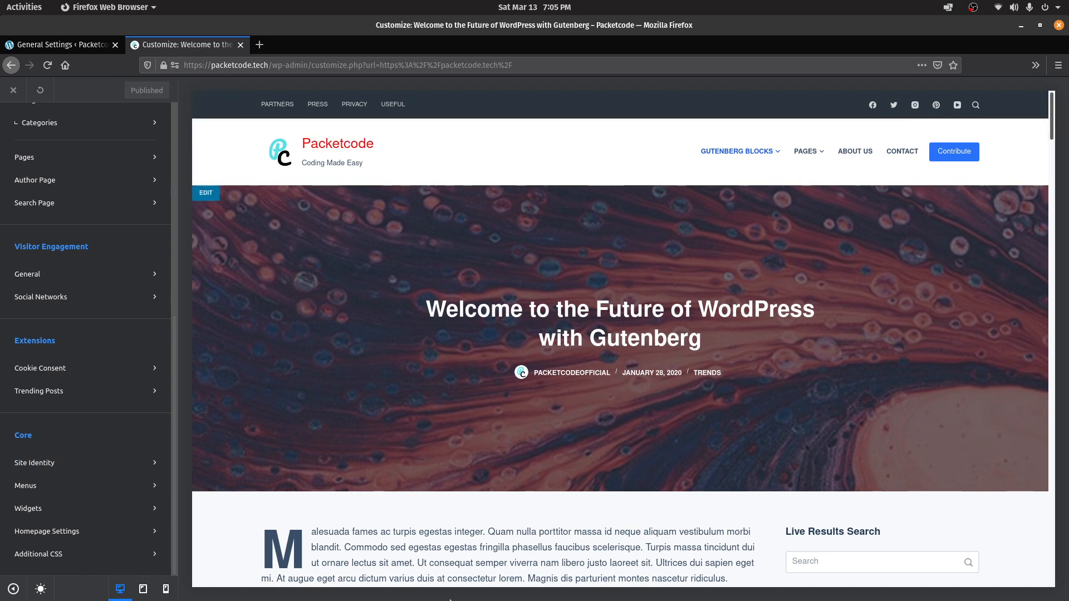
Preview the site at tablet and phone widths, test the mobile menu, then return to desktop
left_click(144, 592)
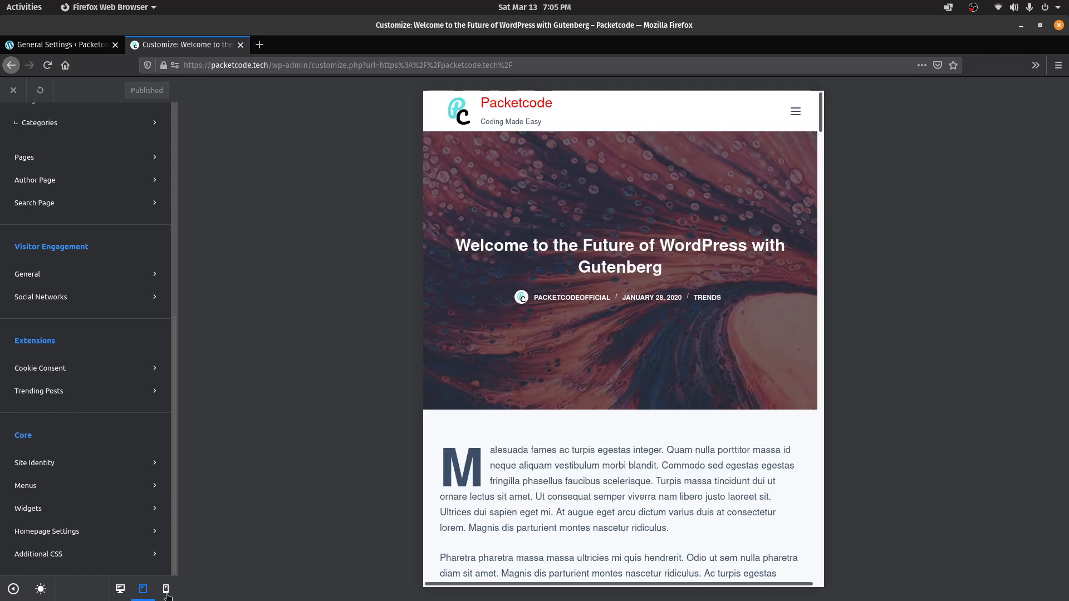
left_click(166, 591)
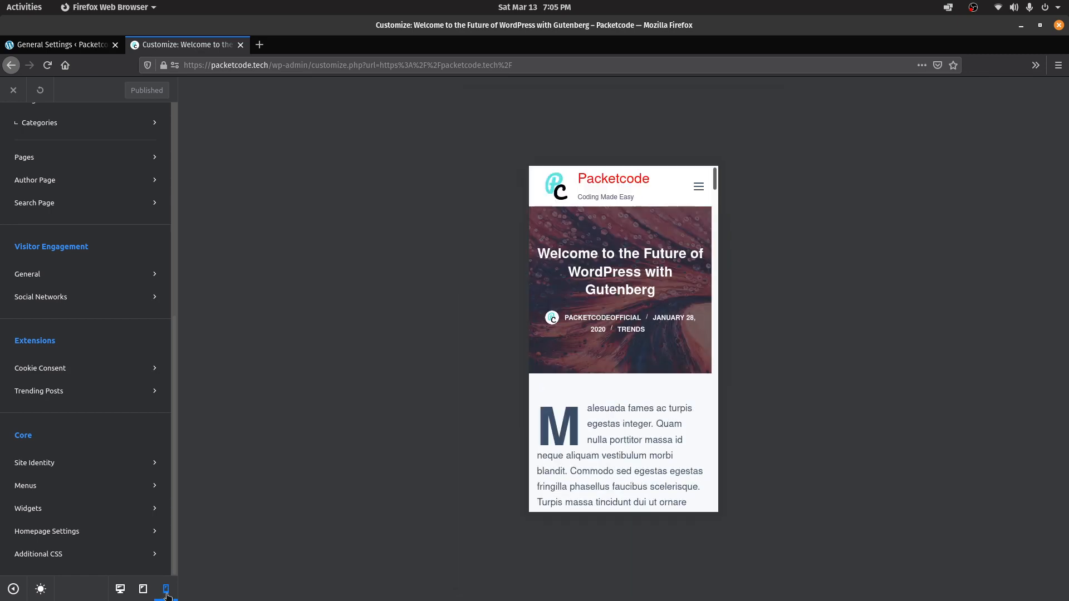
left_click(703, 192)
left_click(703, 192)
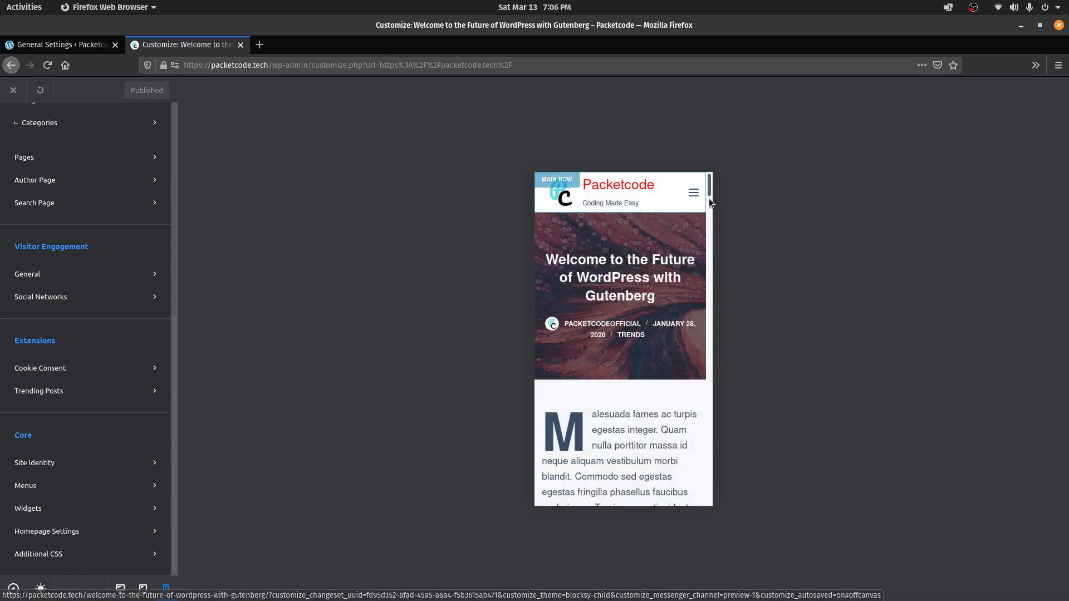
left_click(121, 589)
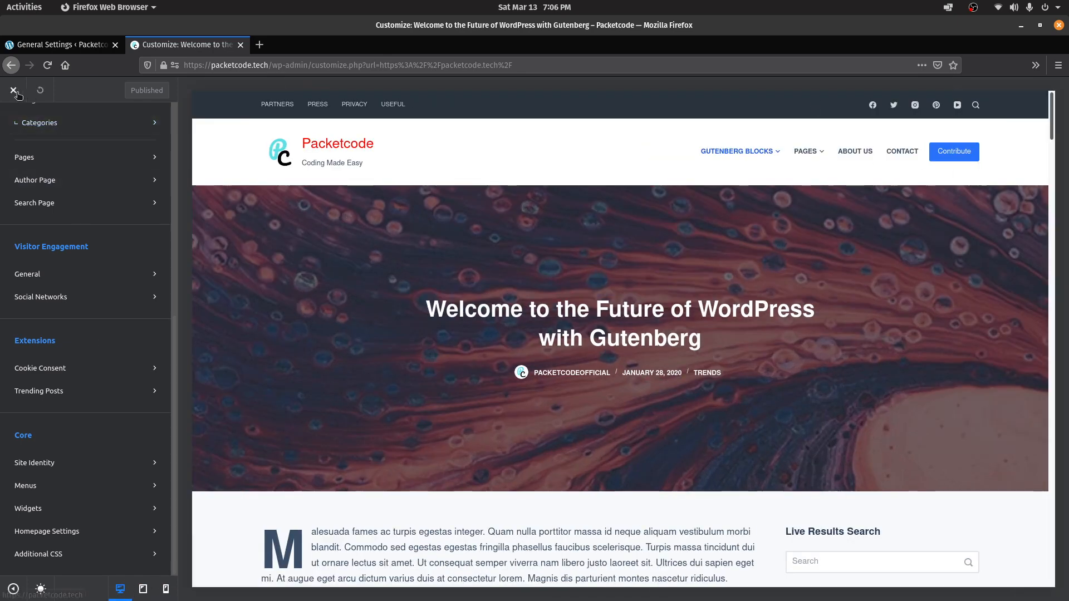
Create a new page titled Posts List
left_click(52, 44)
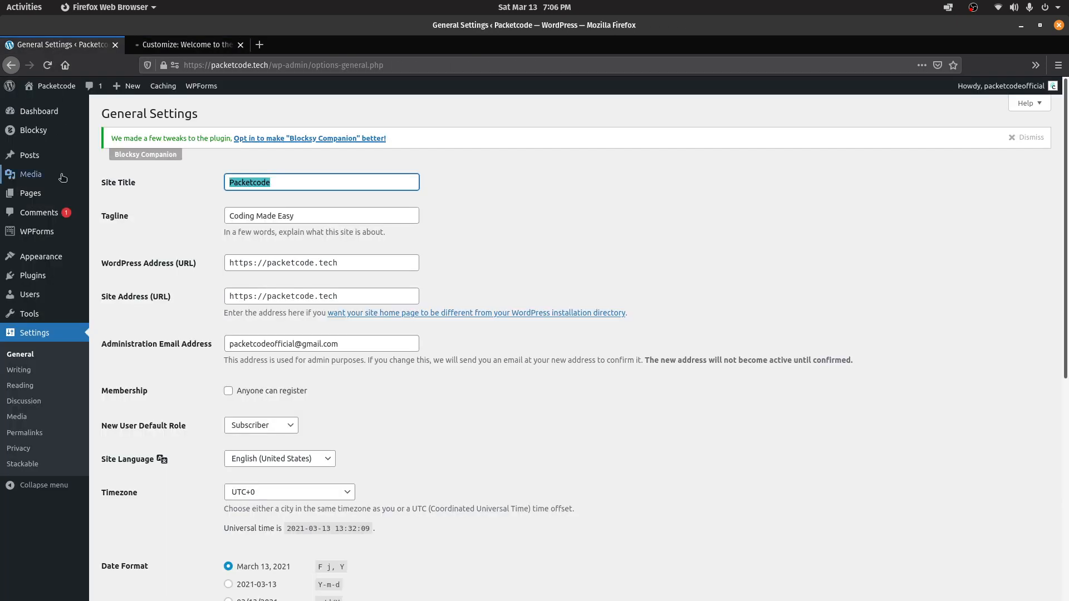
mouse_move(56, 162)
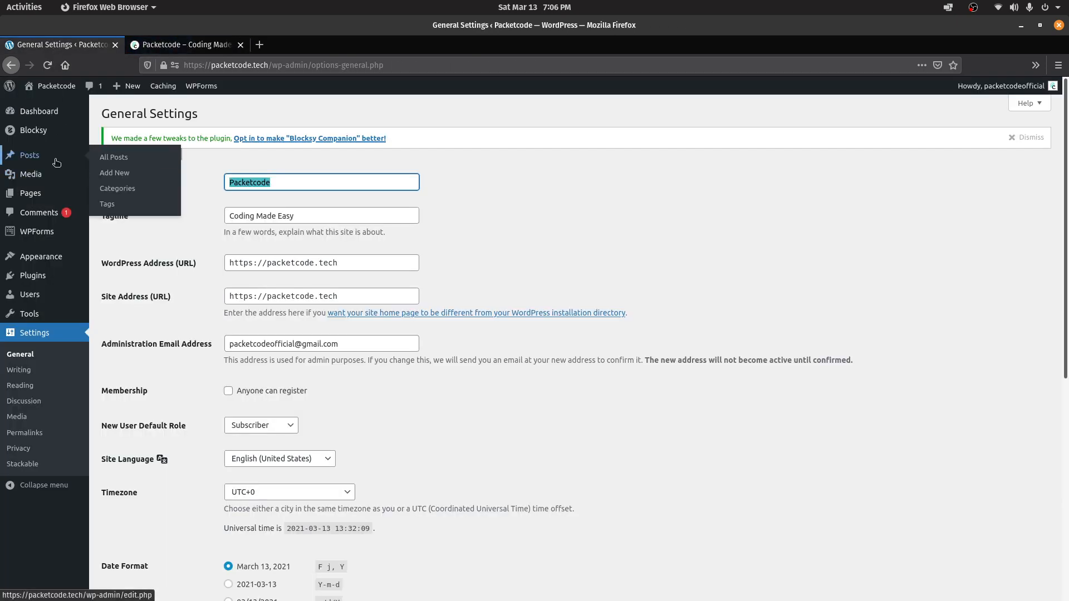
left_click(42, 194)
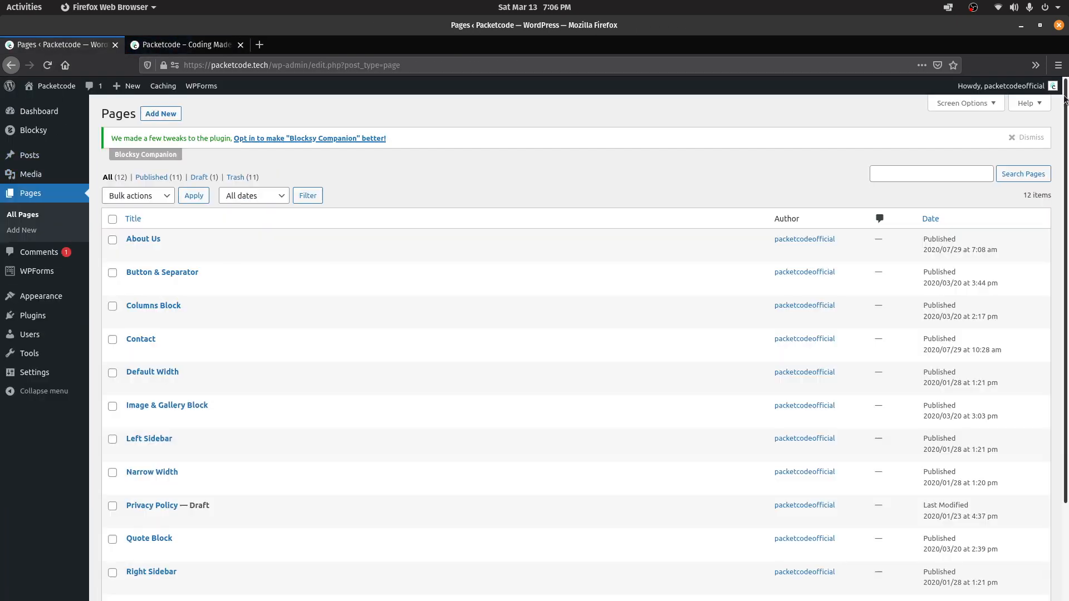
left_click_drag(1067, 165, 1067, 111)
left_click(1042, 138)
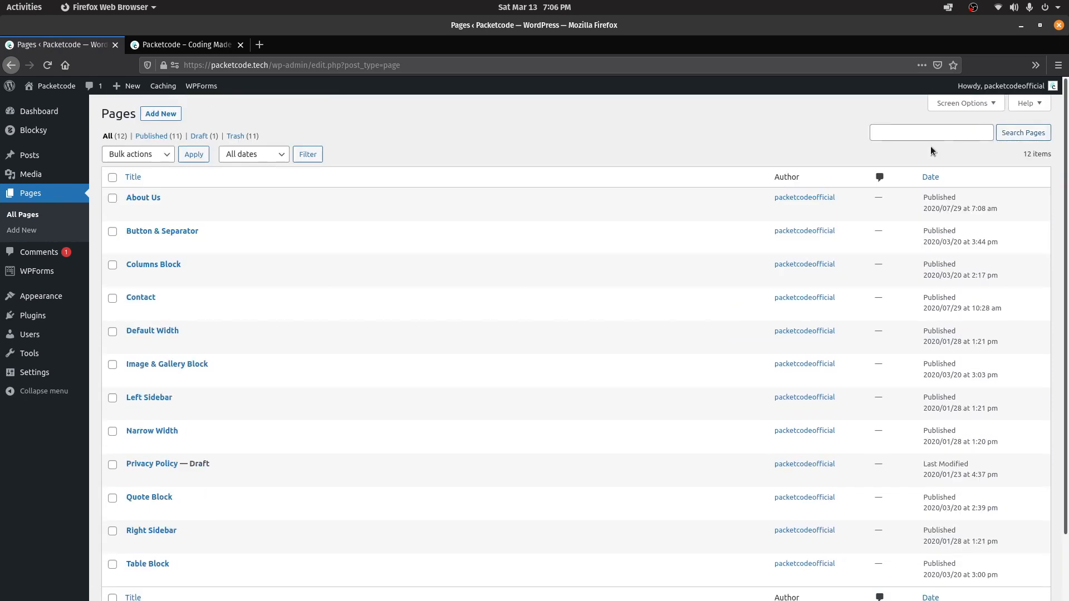
left_click(163, 116)
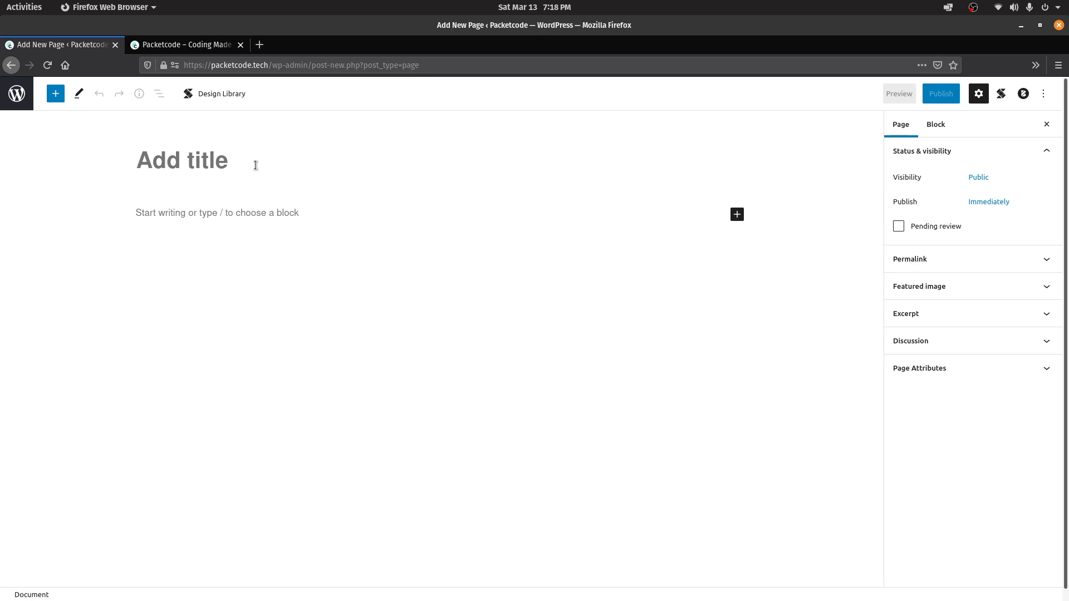
type("Pos")
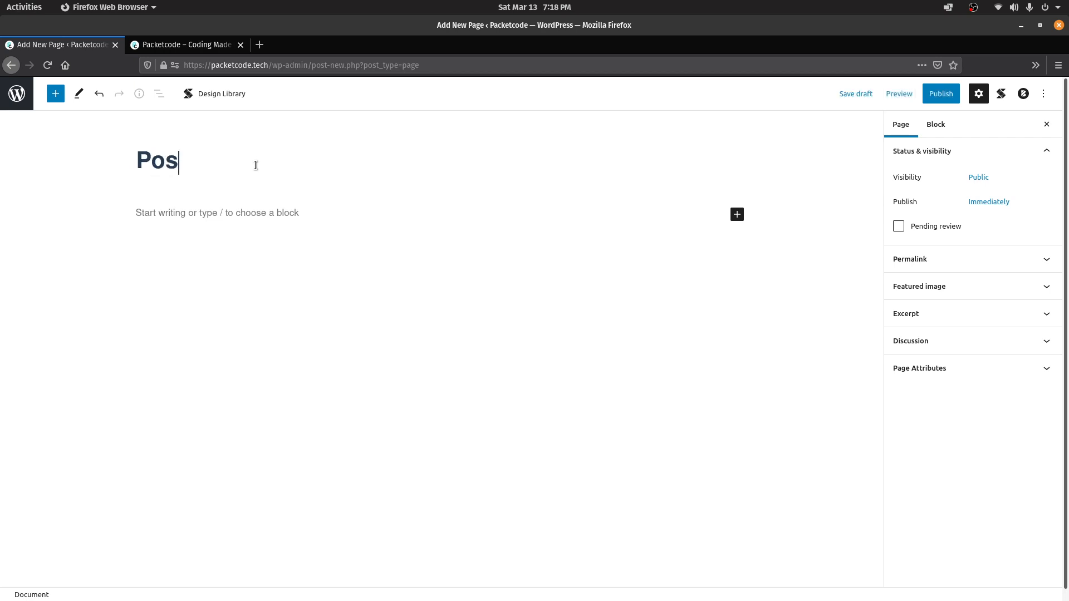
type("ts List")
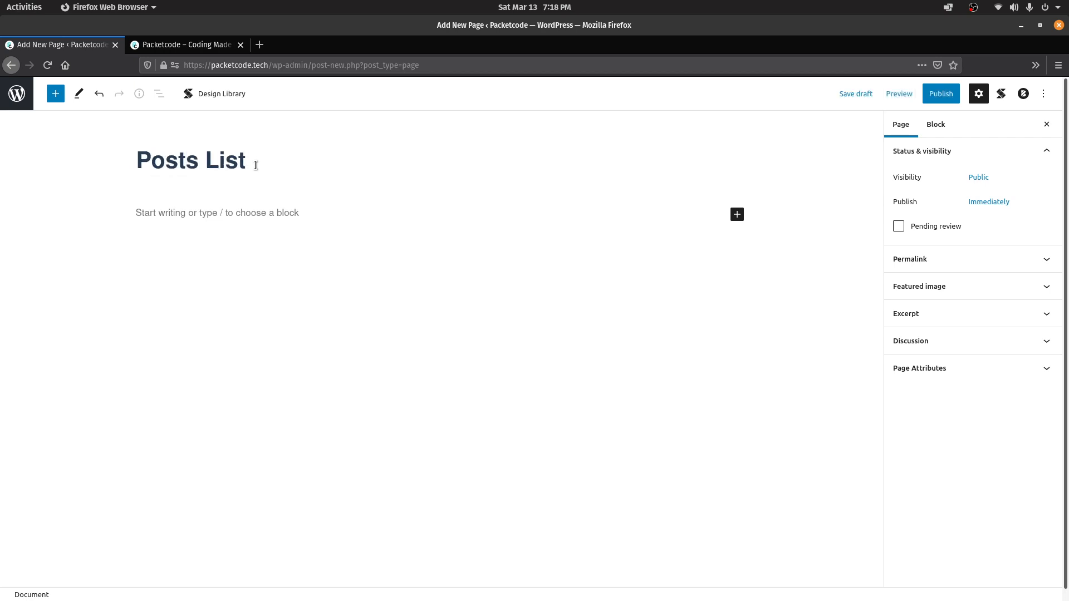
Insert a Posts block showing the latest posts into the page body
left_click(203, 223)
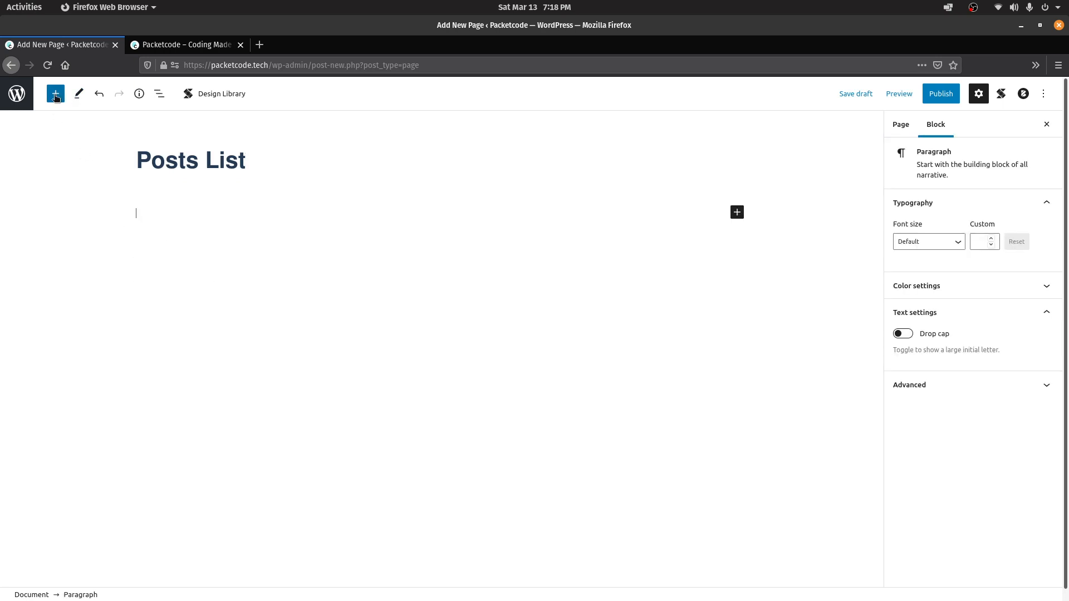
left_click(56, 95)
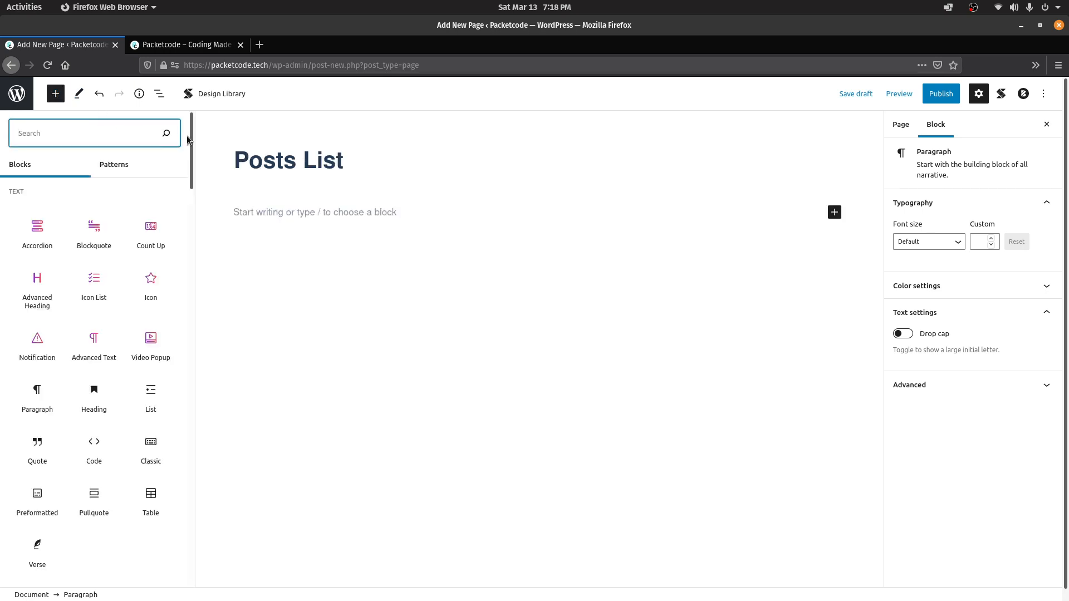
left_click_drag(190, 136, 196, 115)
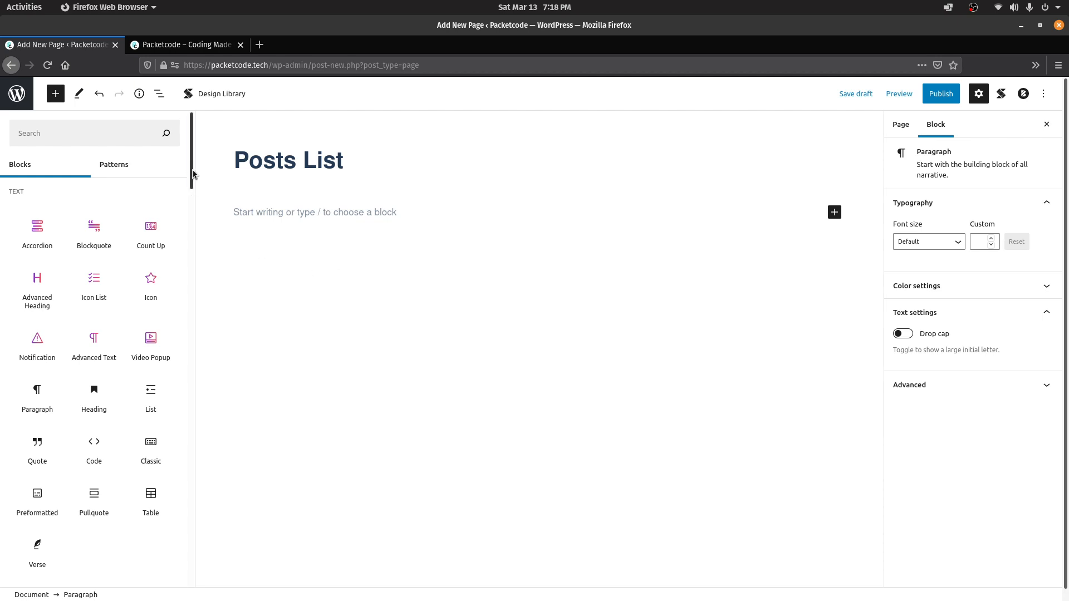
left_click_drag(194, 174, 193, 286)
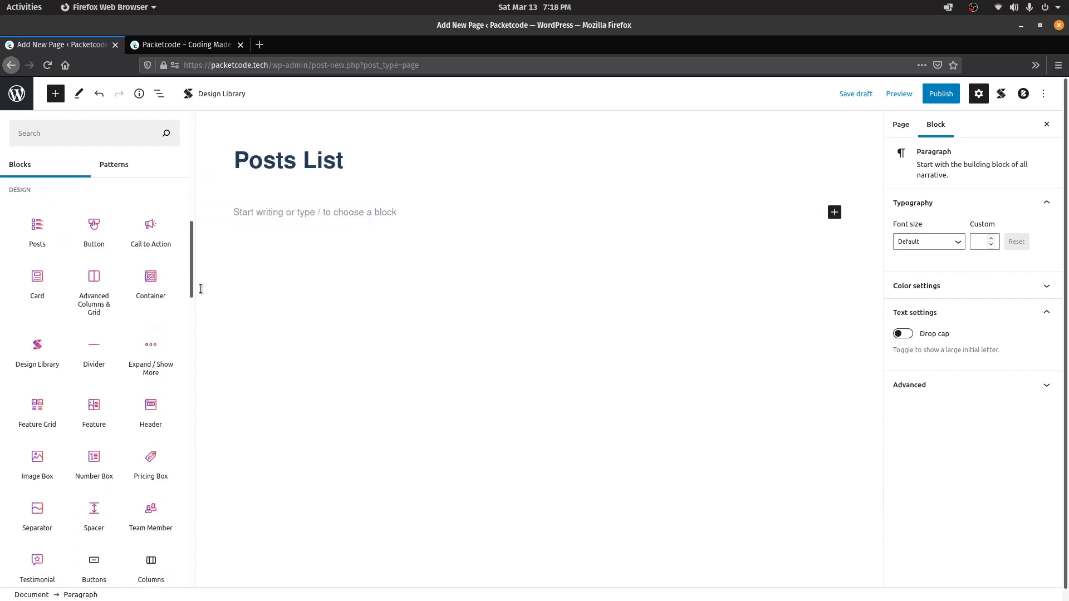
left_click(39, 228)
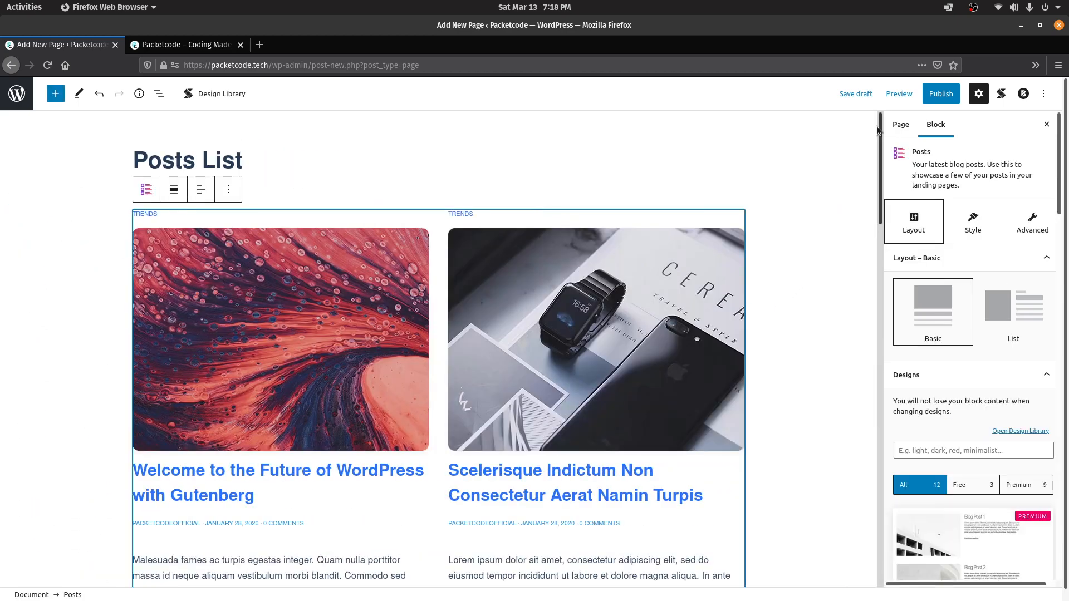
Review the Posts block's style, advanced and spacing settings, then start publishing
scroll(865, 435, "down", 15)
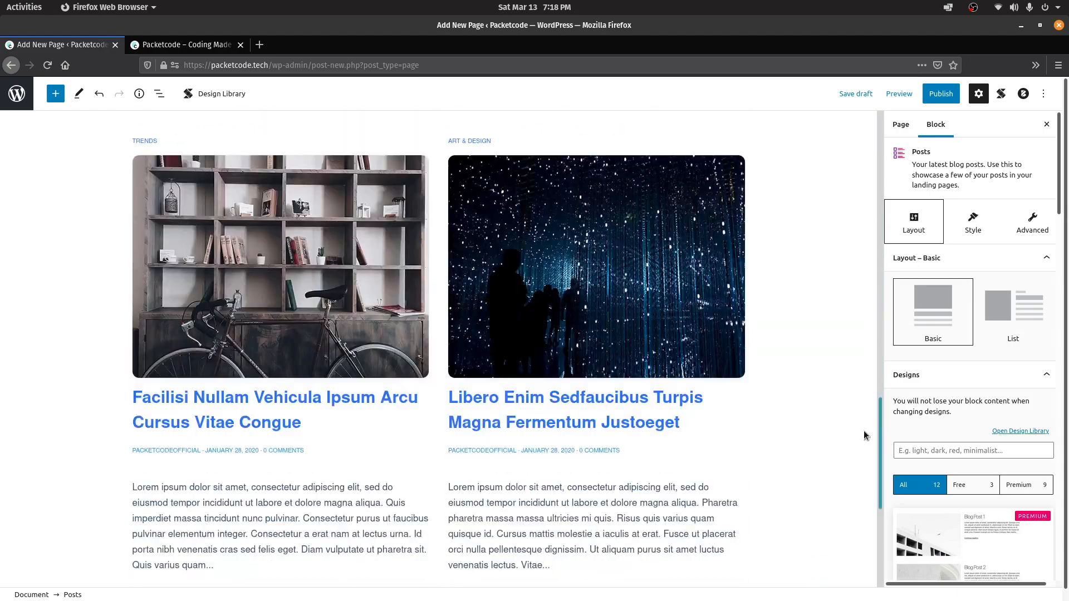
left_click_drag(865, 435, 874, 140)
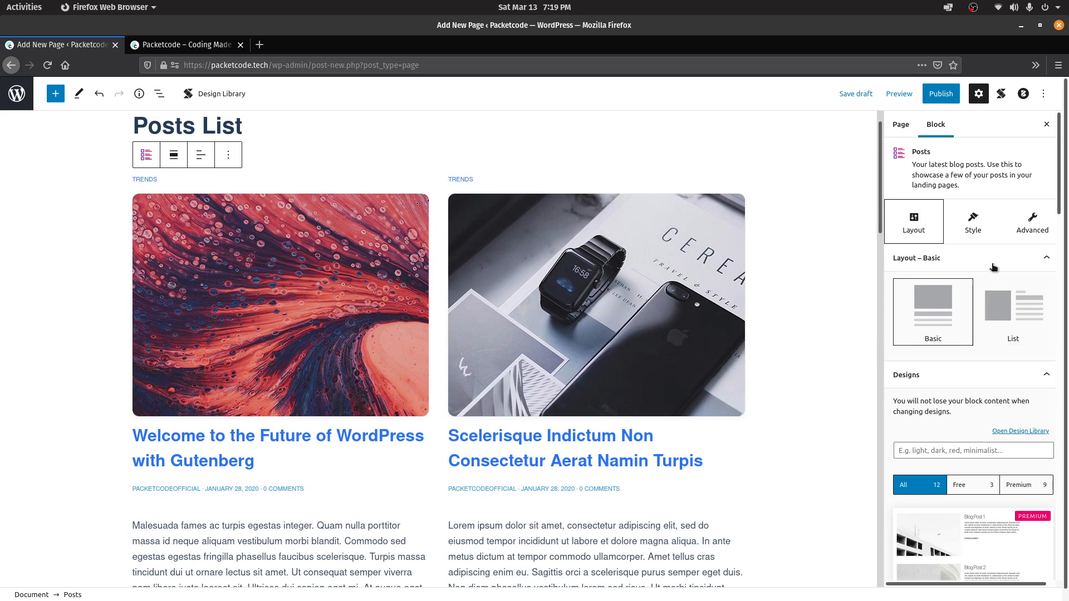
left_click(980, 232)
left_click(1031, 224)
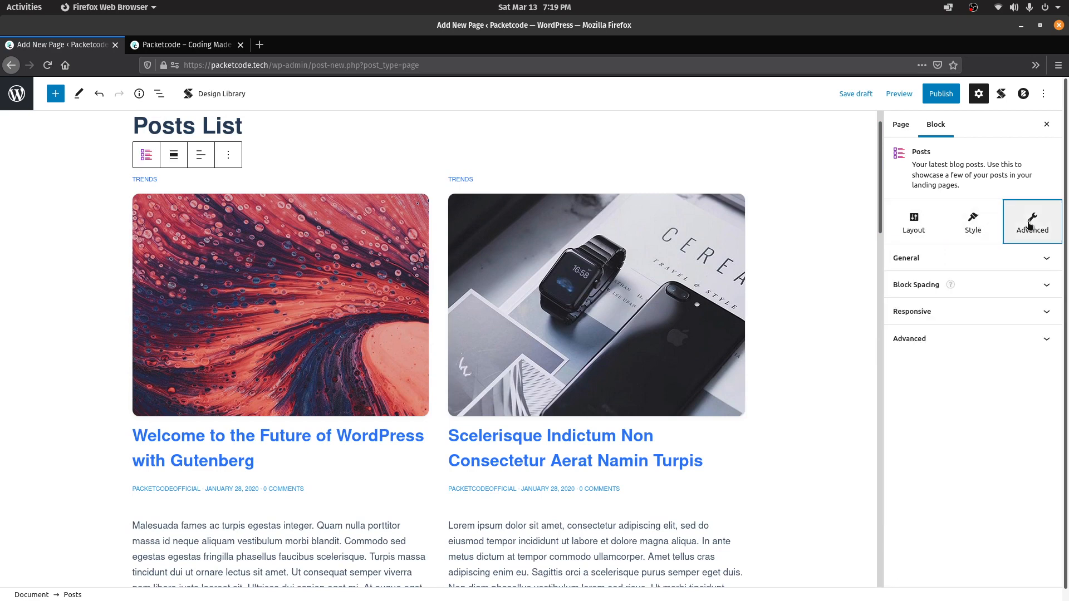
left_click(982, 258)
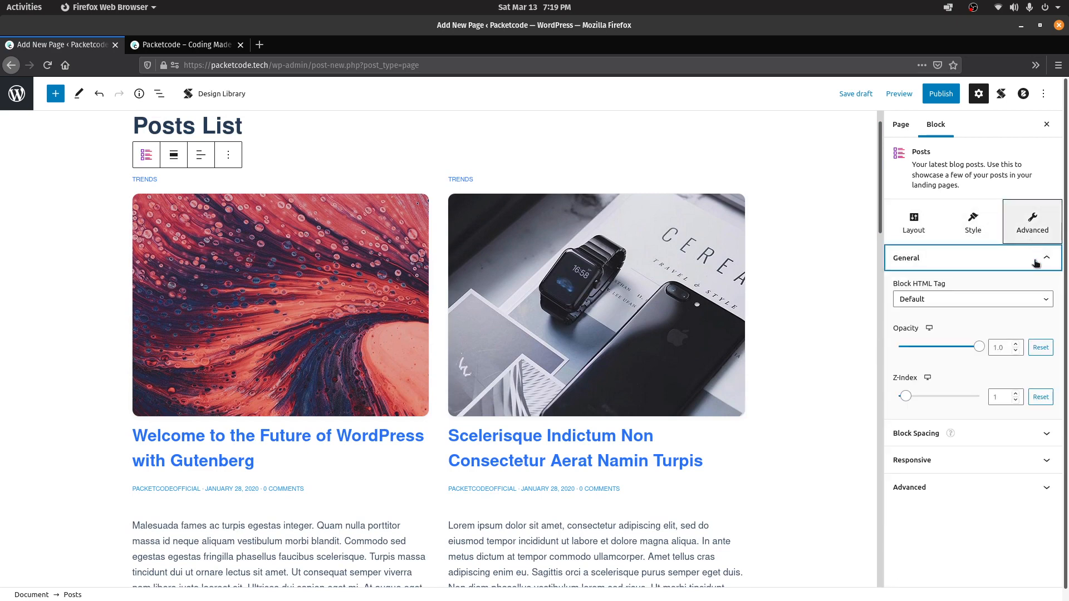
left_click(980, 433)
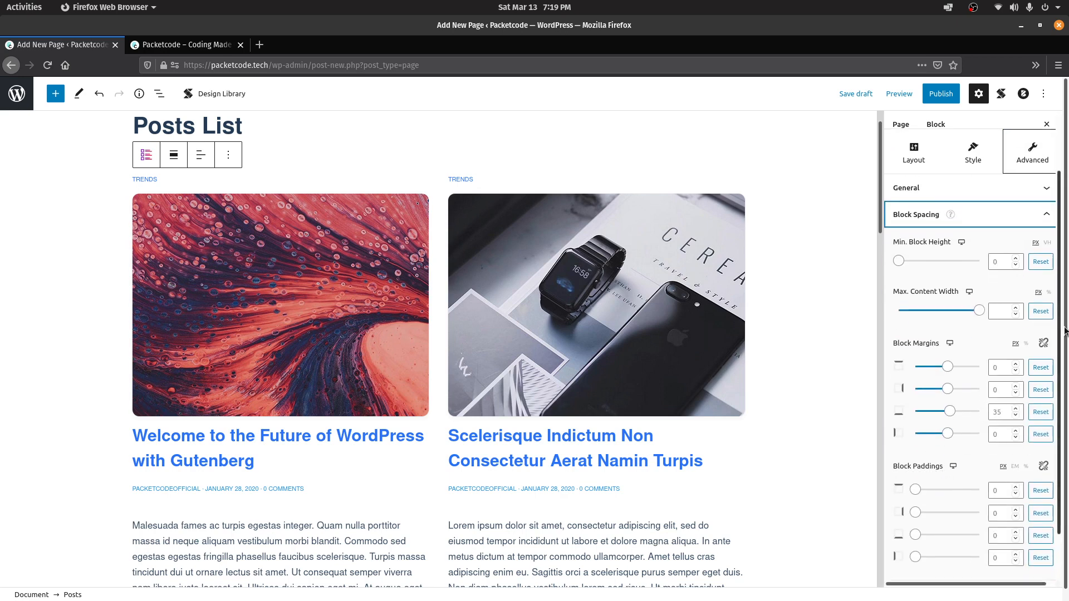
scroll(1063, 427, "down", 2)
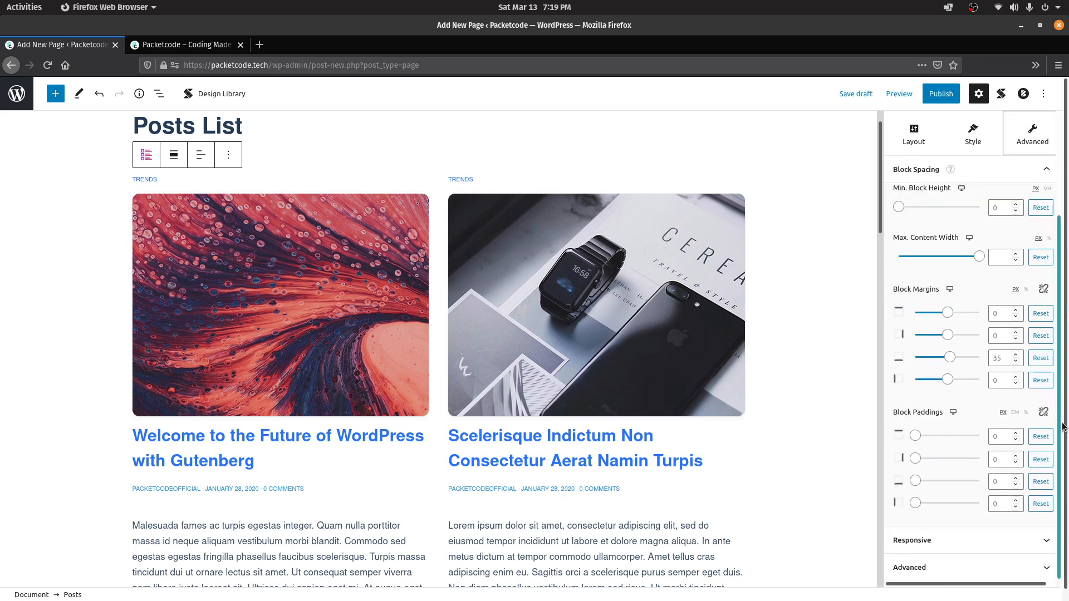
scroll(1062, 426, "up", 3)
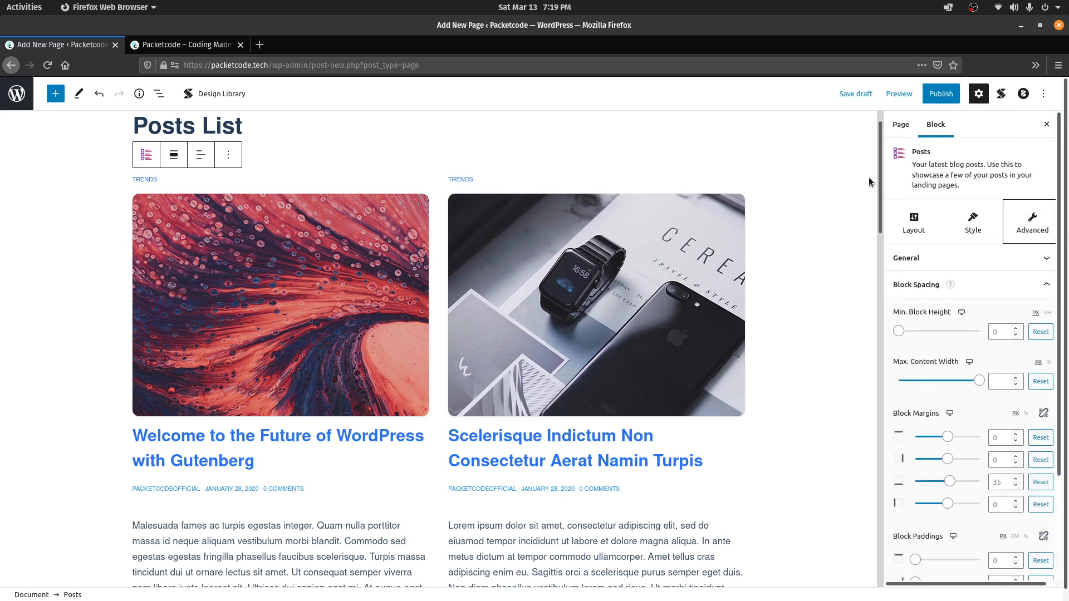
left_click(936, 98)
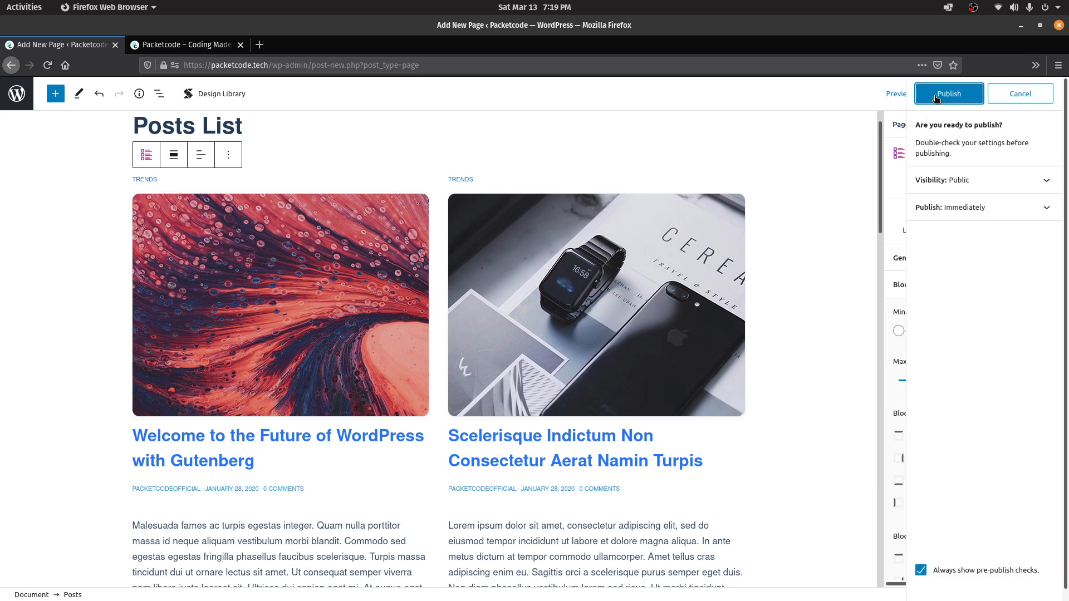
Confirm publishing Posts List and open its copied address in a new browser tab
left_click(936, 99)
left_click(918, 188)
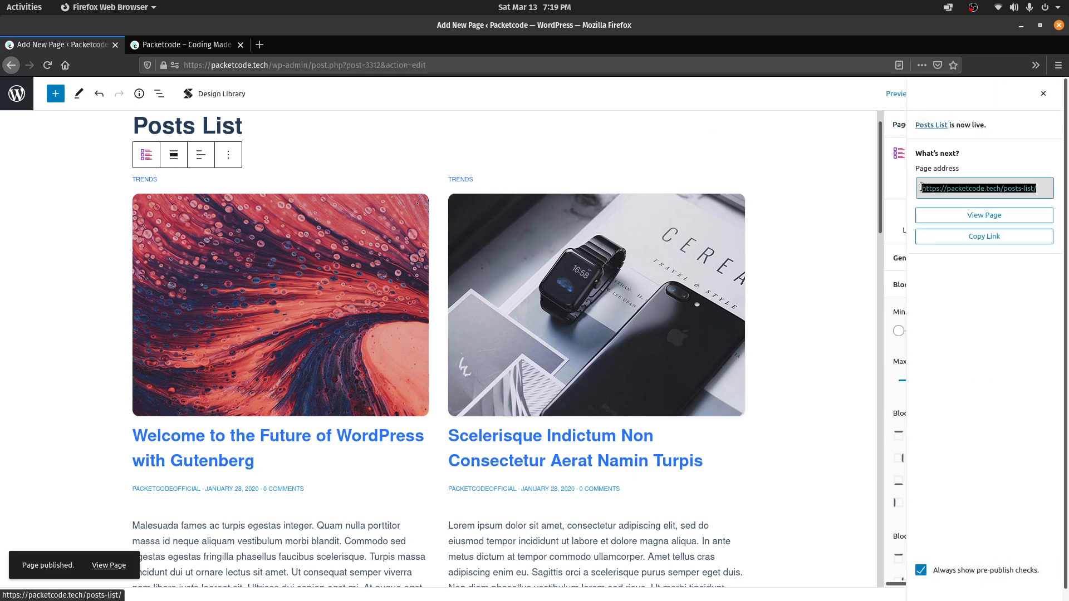
left_click(982, 237)
left_click(258, 44)
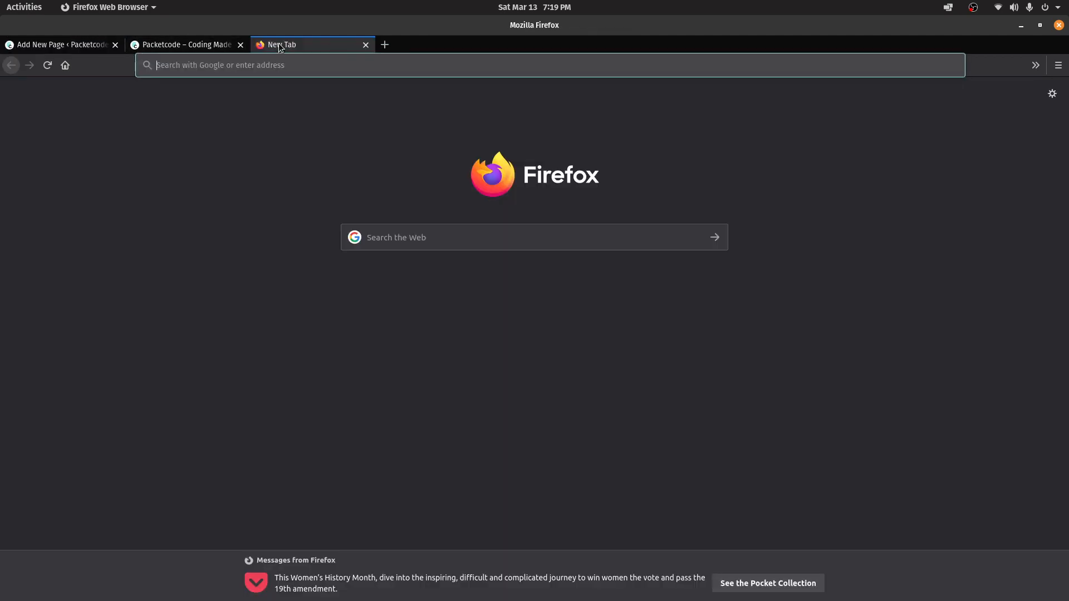
key("ctrl+v")
key("Return")
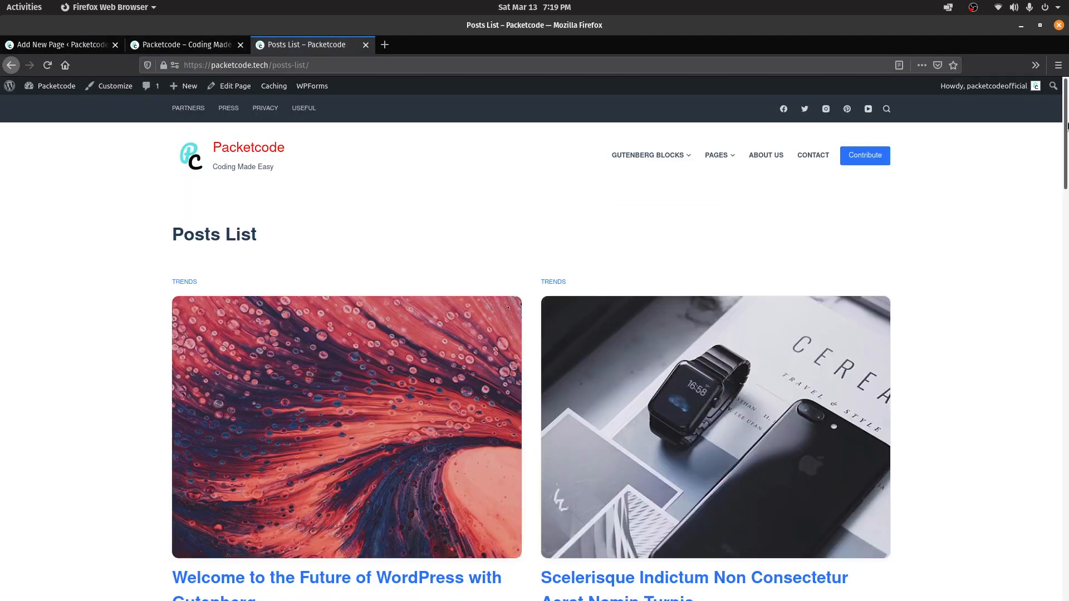
Look over the live page, then go back from the editor to the Pages list
left_click_drag(1067, 126, 1067, 91)
left_click(76, 48)
left_click(10, 66)
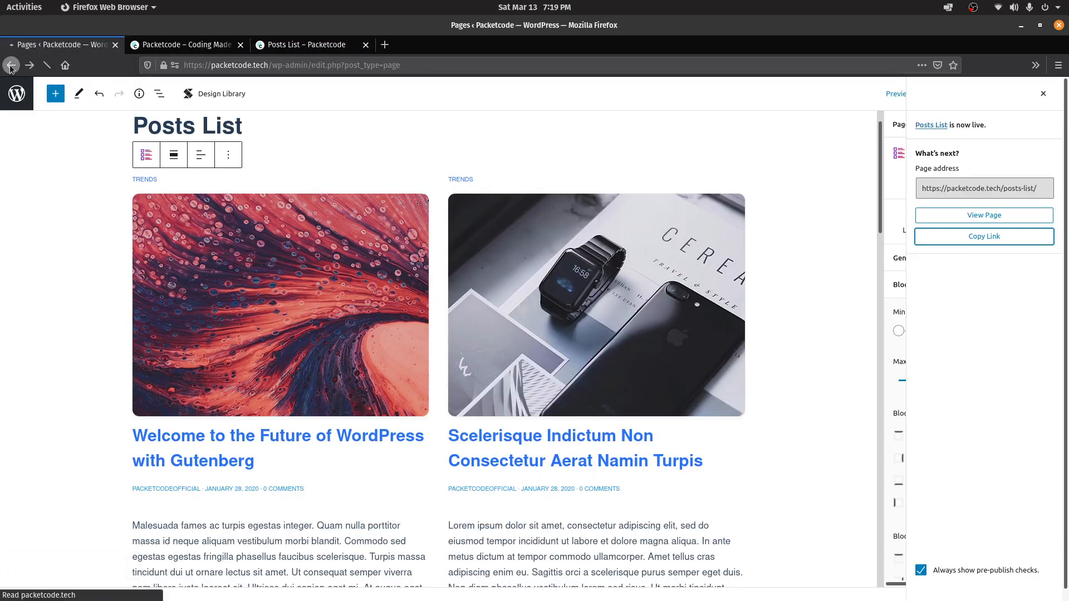
Open the Menus settings with Main Menu selected for editing
mouse_move(25, 294)
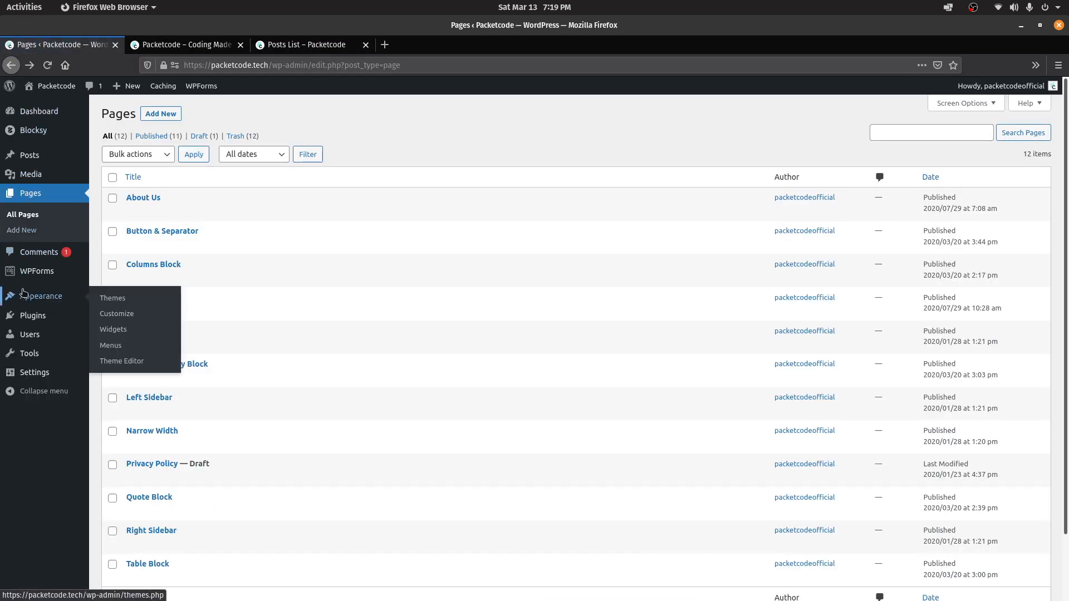
left_click(111, 346)
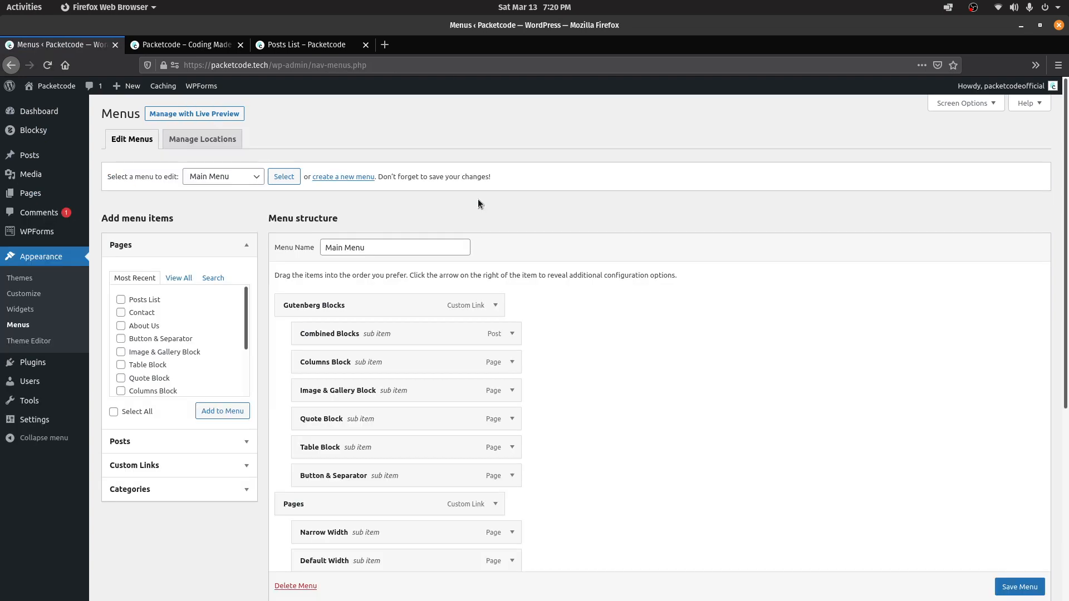
left_click(245, 177)
left_click(219, 188)
Add Posts List after Contact, save Main Menu, and view the site front page
left_click(121, 302)
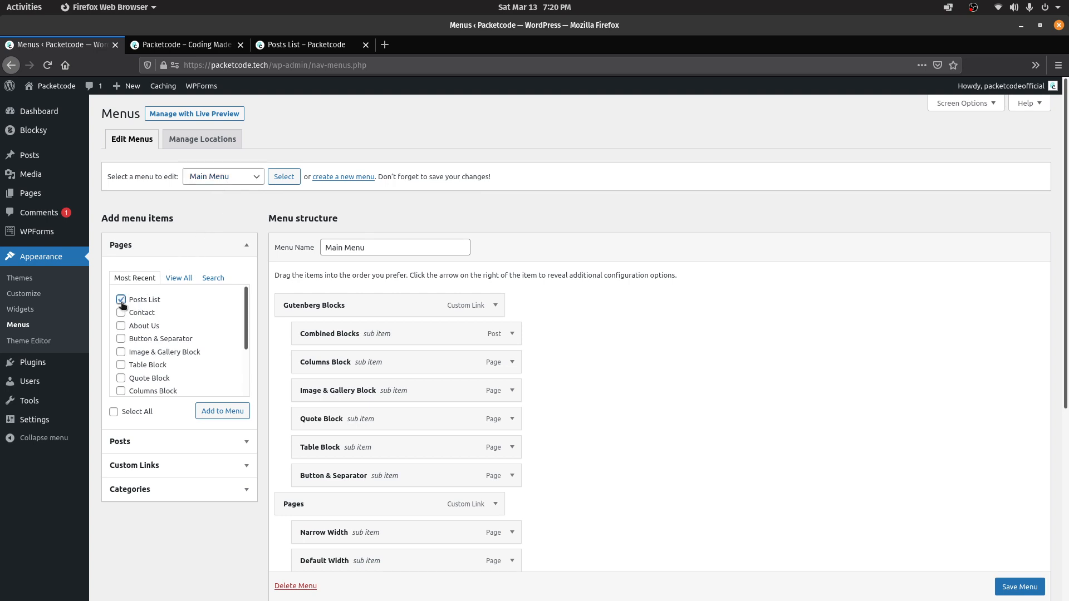
left_click(212, 412)
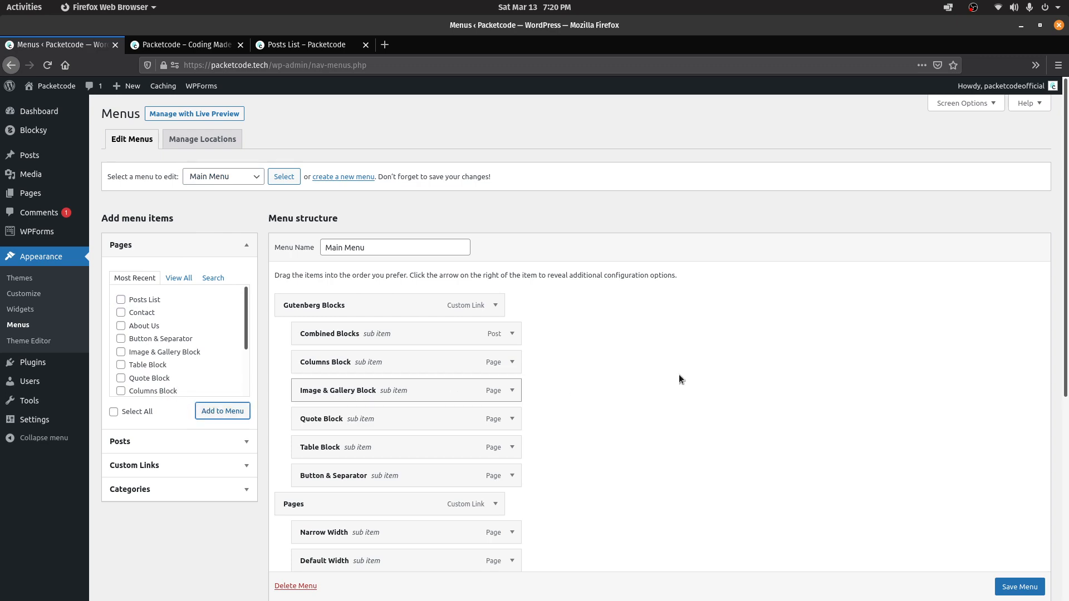
left_click_drag(1067, 220, 1068, 464)
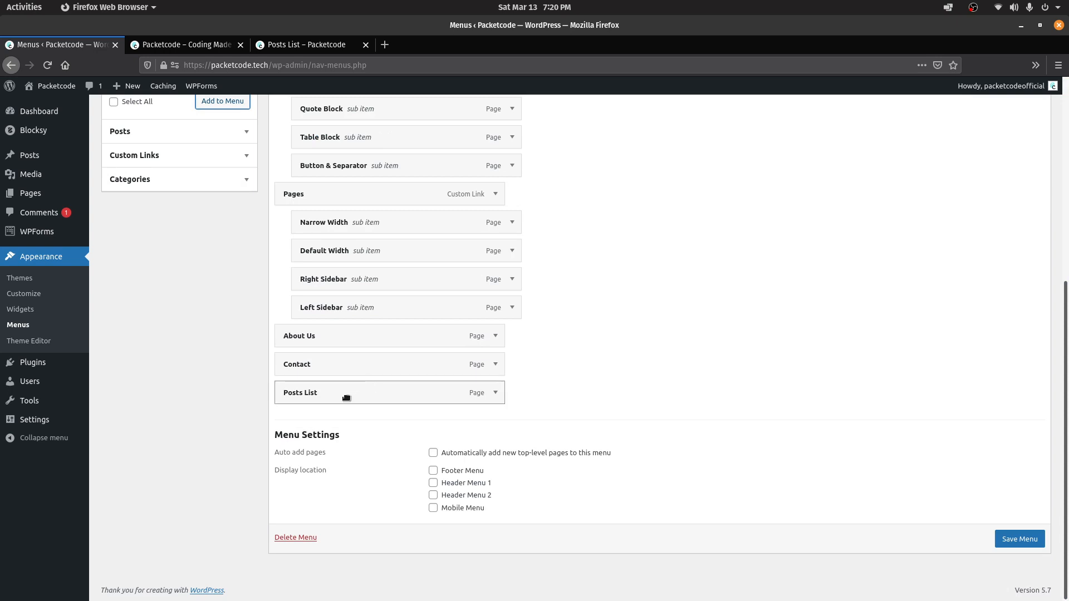
left_click_drag(346, 398, 319, 422)
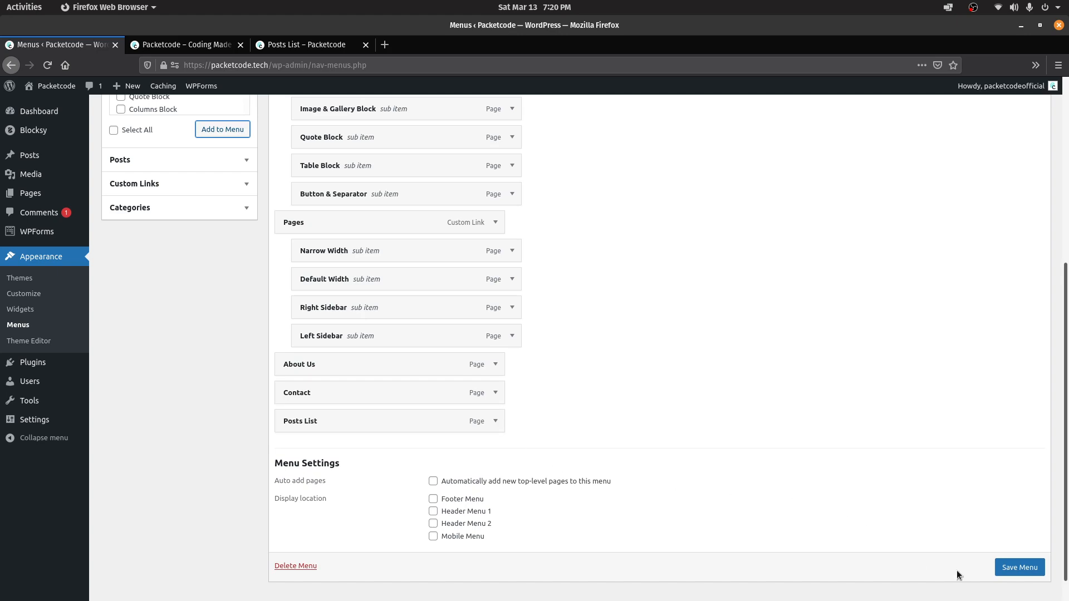
left_click(1009, 565)
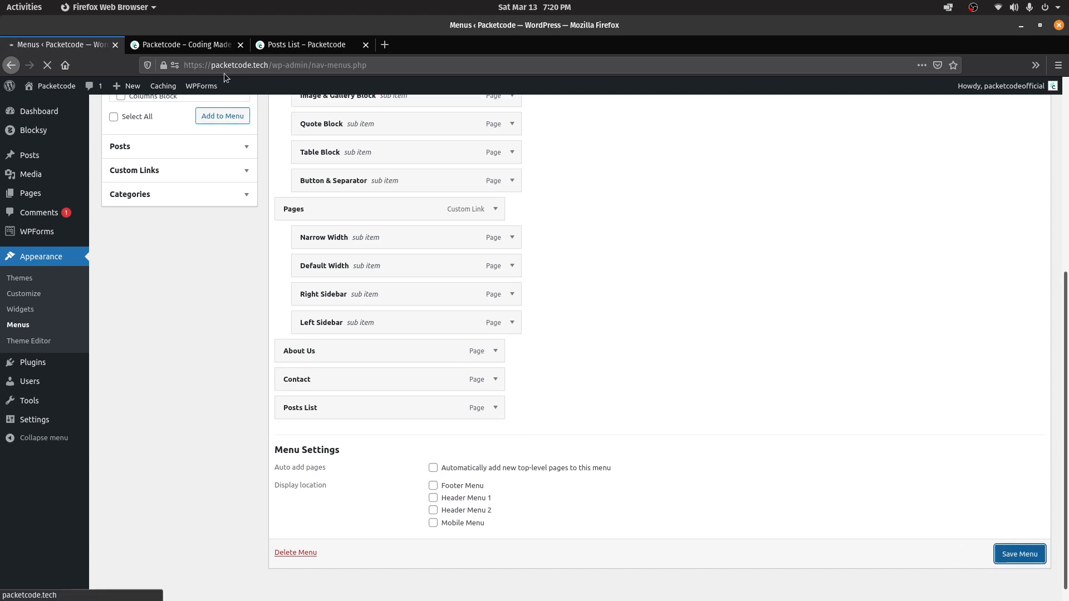
left_click(194, 45)
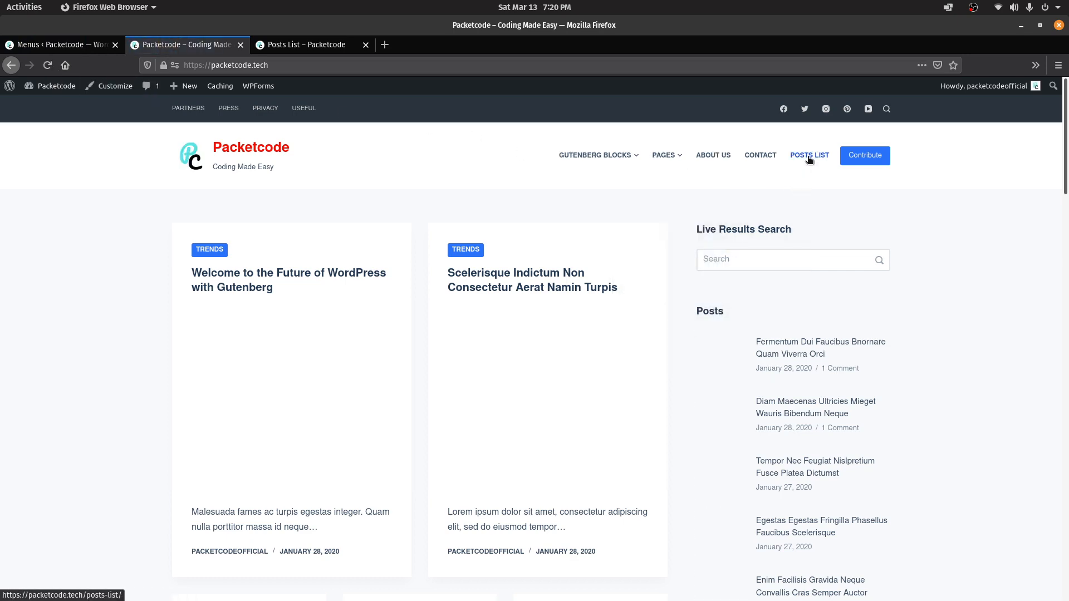
Open Posts List from the site navigation, then return to the admin menu page
left_click(809, 158)
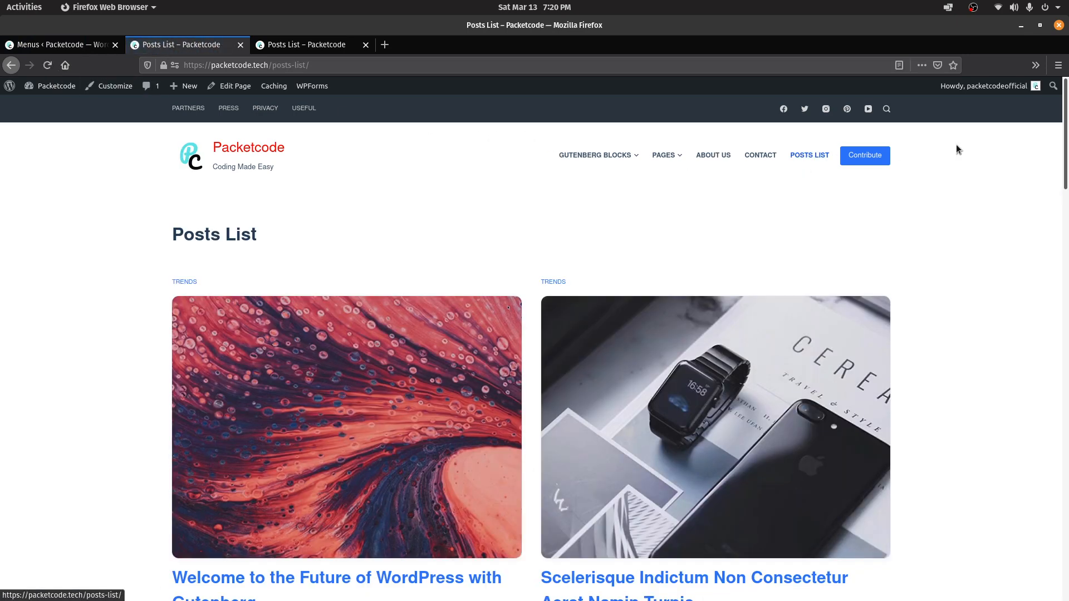
left_click(328, 47)
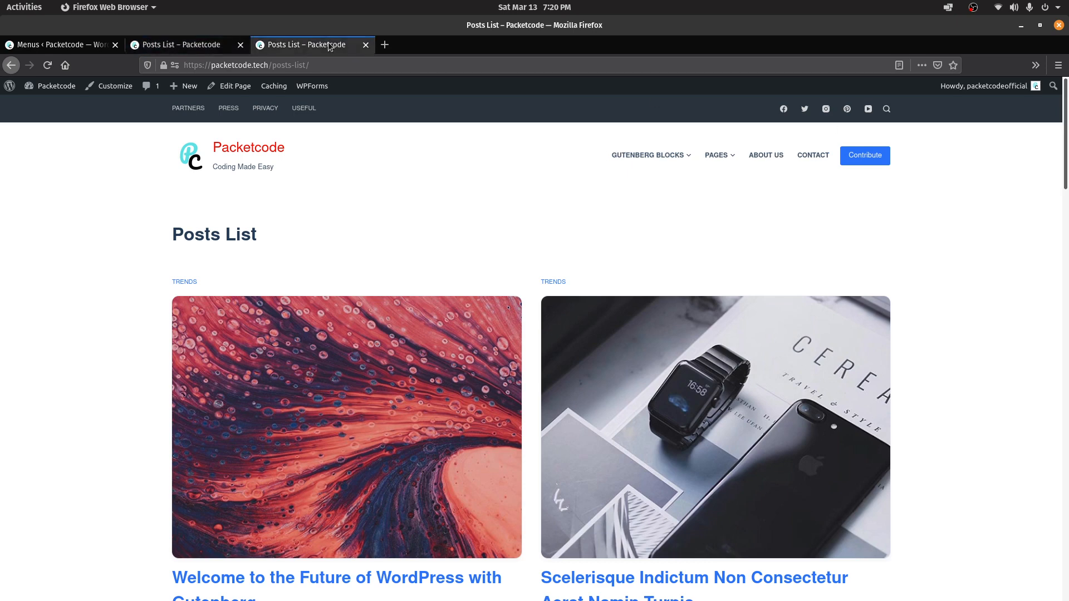
left_click(200, 48)
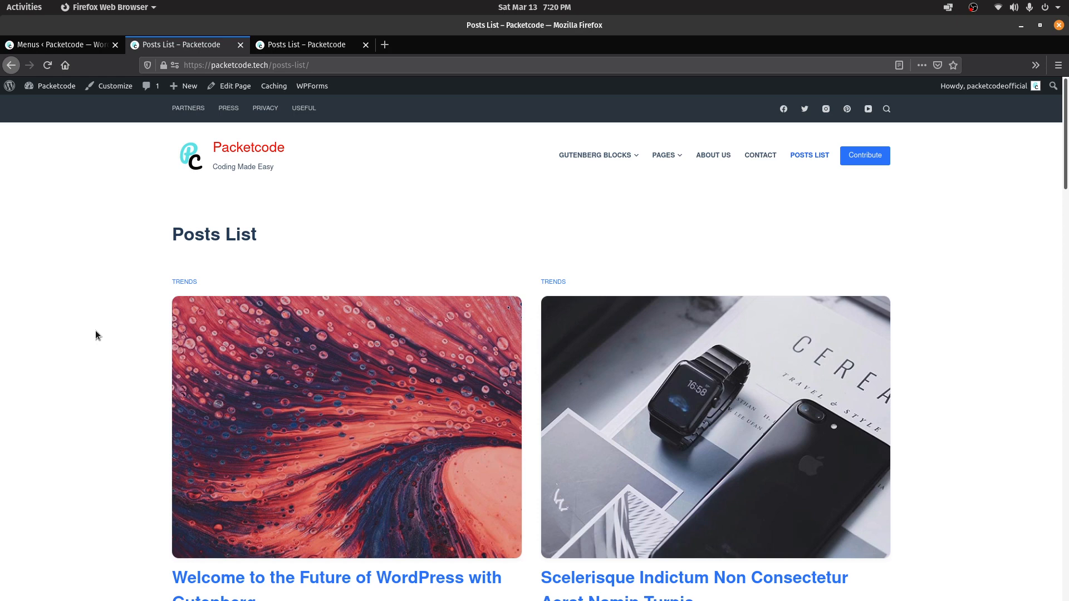
left_click(45, 45)
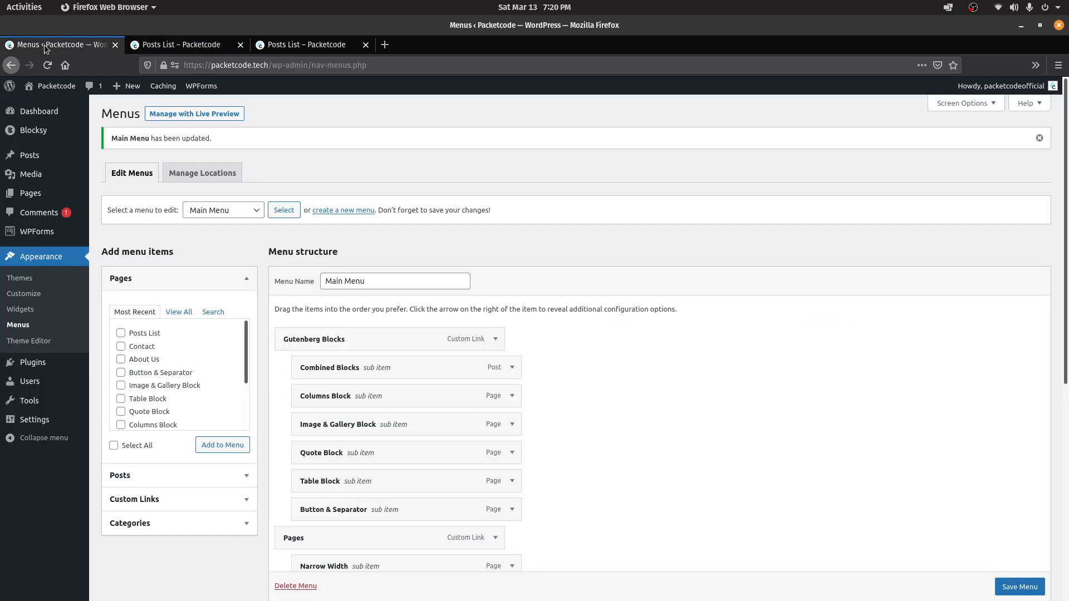
Start a new post titled Testing... with the line 'JUst Some Dummy Content' and search blocks for 'video'
left_click(36, 155)
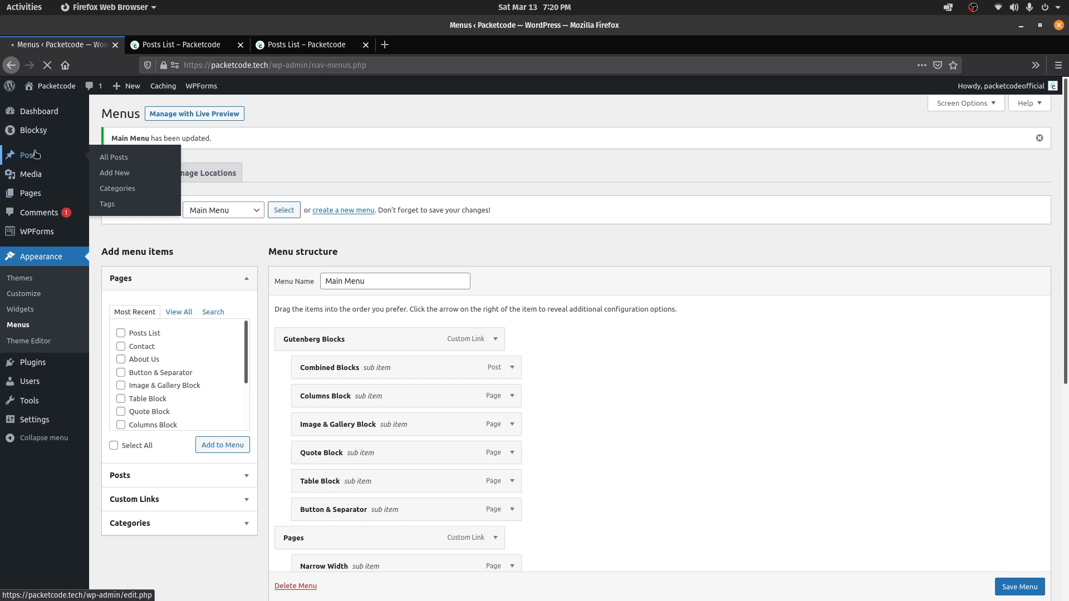
left_click(146, 121)
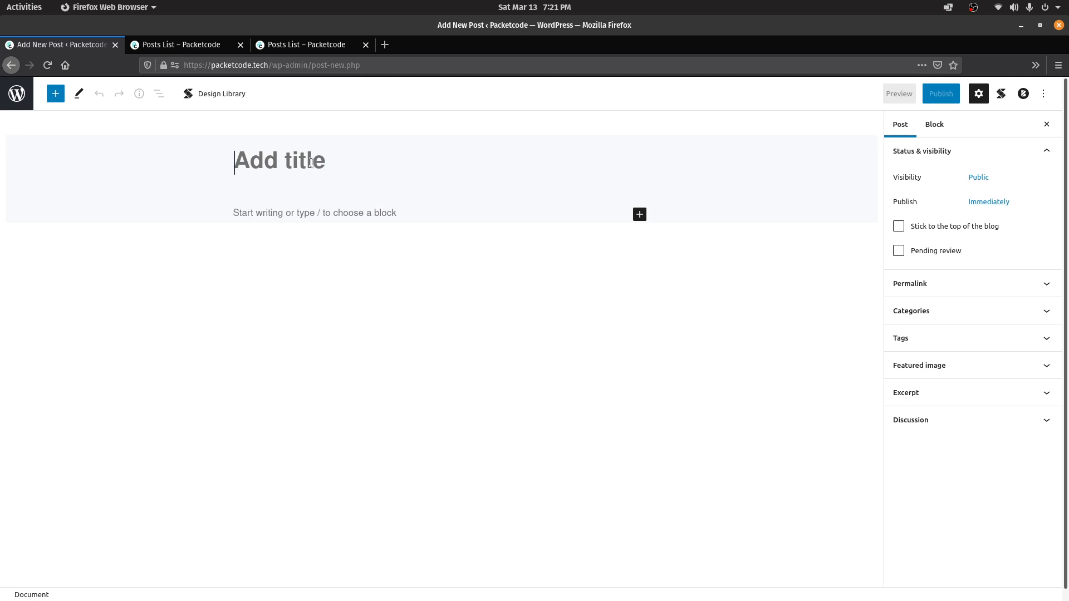
type("Testing..")
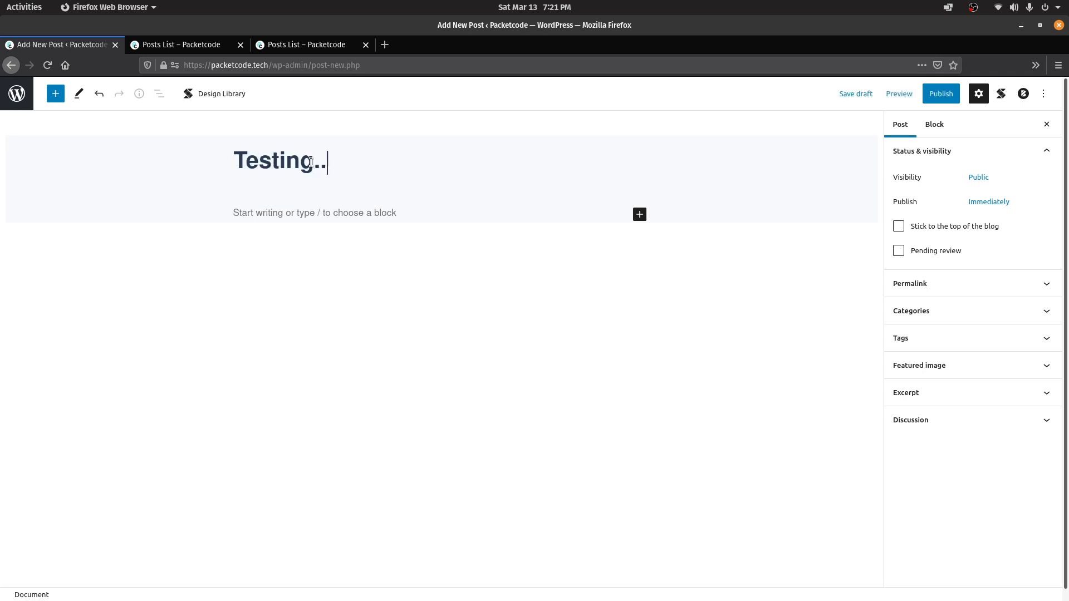
type(".")
left_click(344, 229)
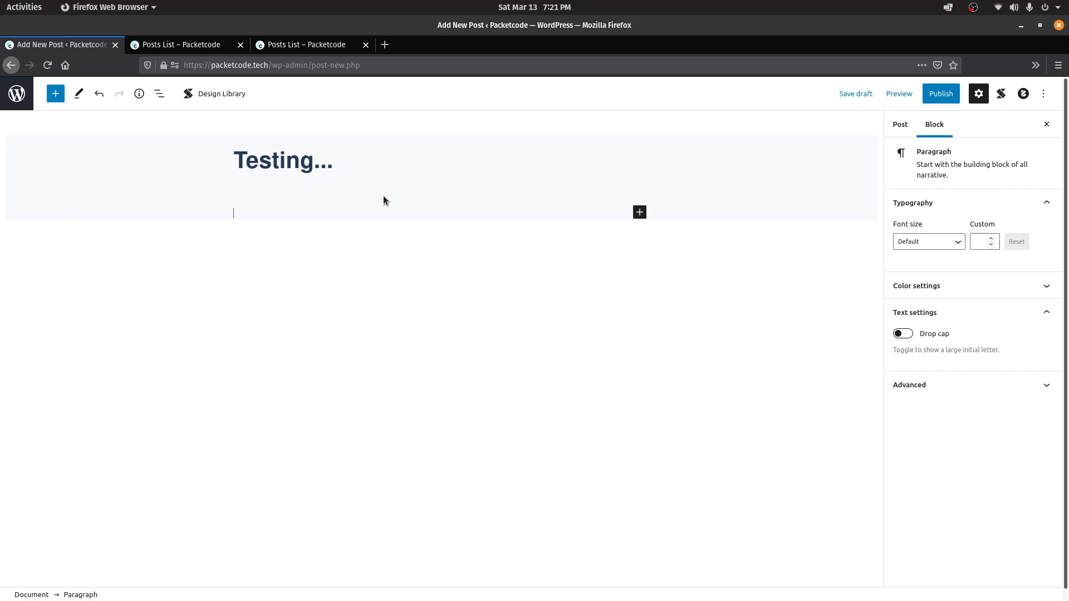
type("JUst Some Dummy Content")
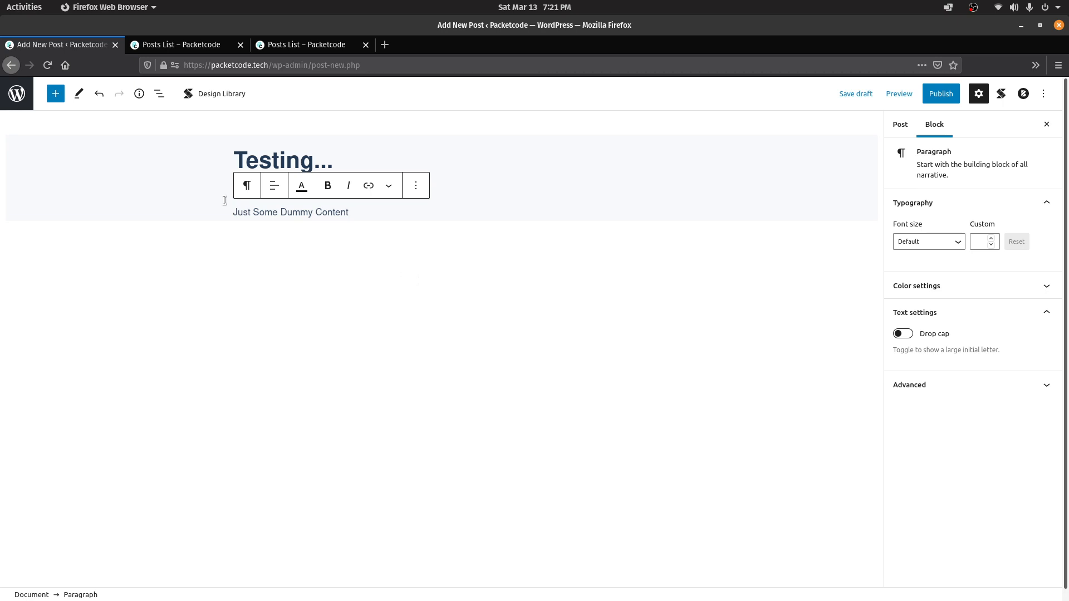
left_click(55, 93)
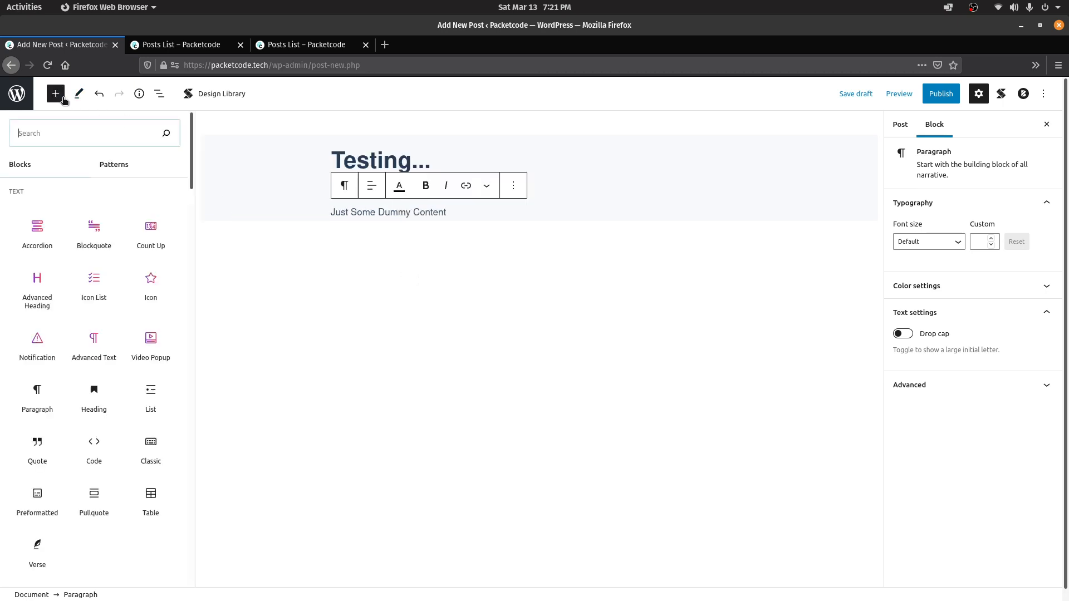
type("video")
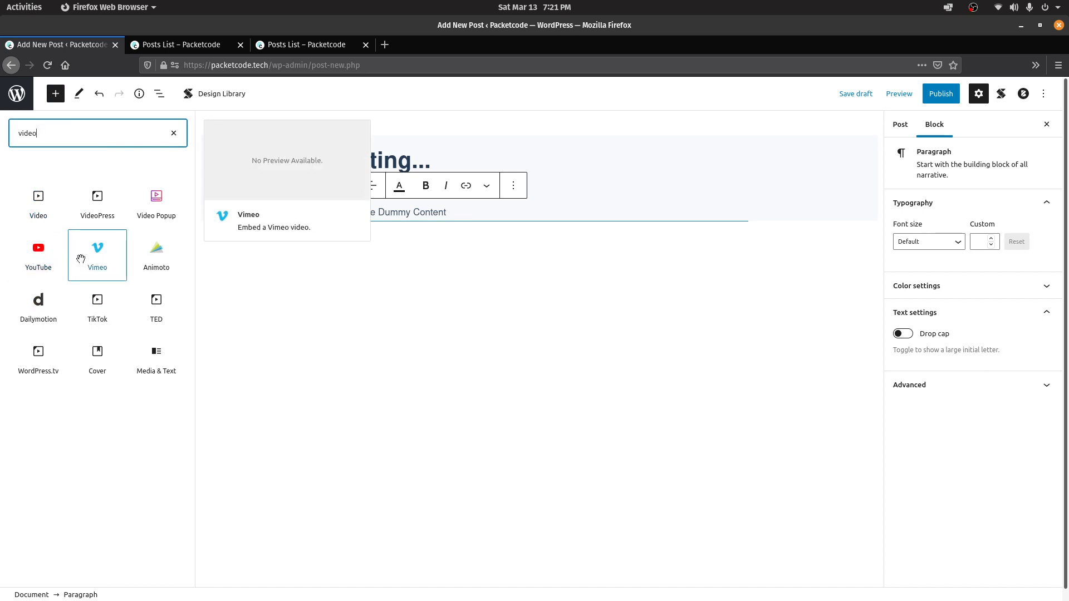
Add a YouTube block and embed the pasted Wordpress Crash Course video link
left_click(49, 261)
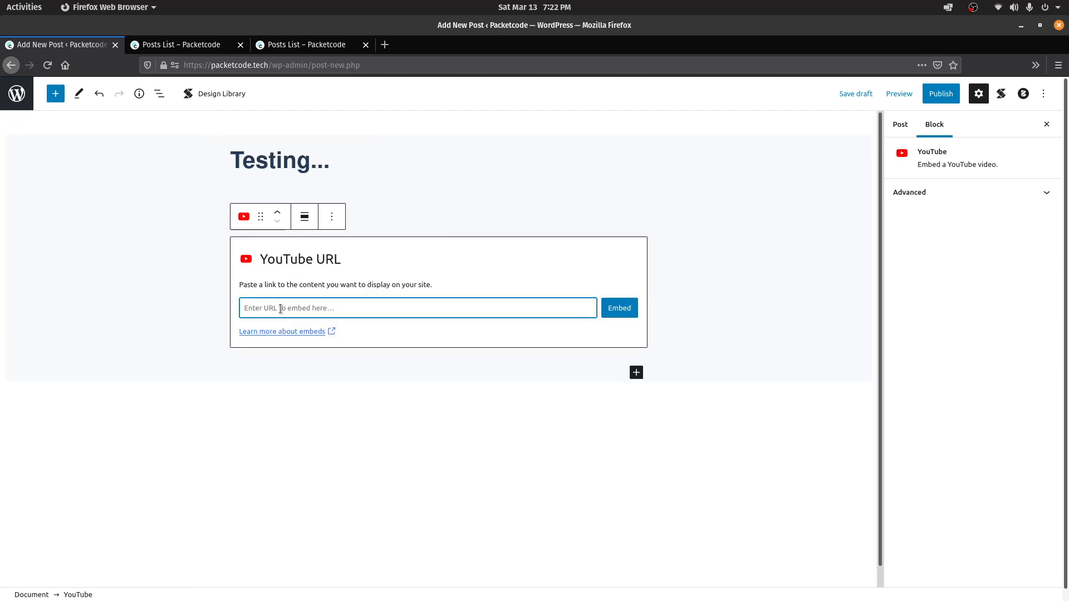
type("https://www.youtube.com/watch?v=bitoNg_xsnY")
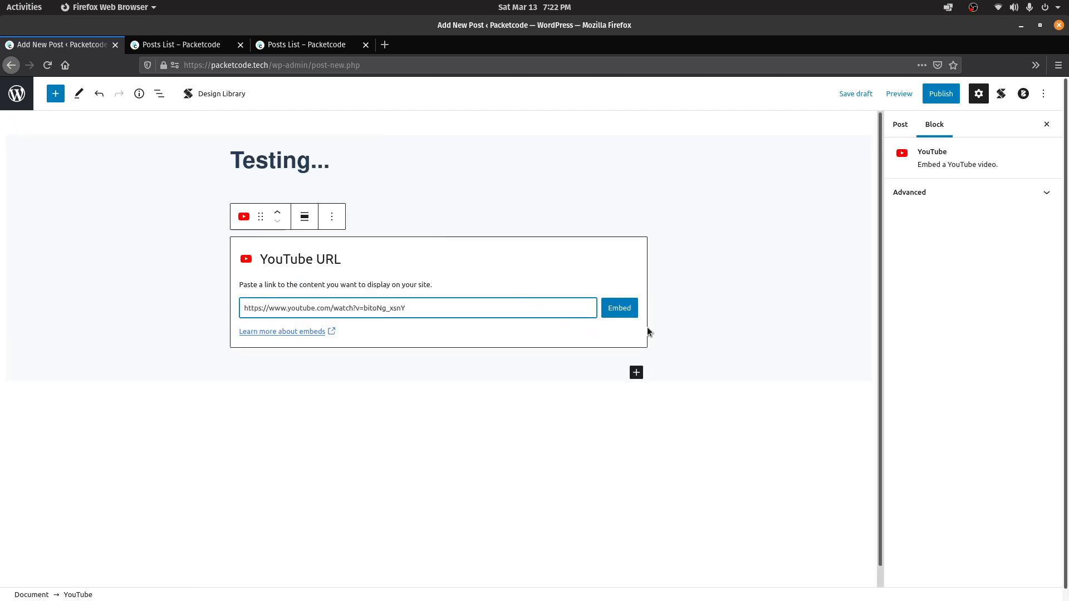
left_click(604, 308)
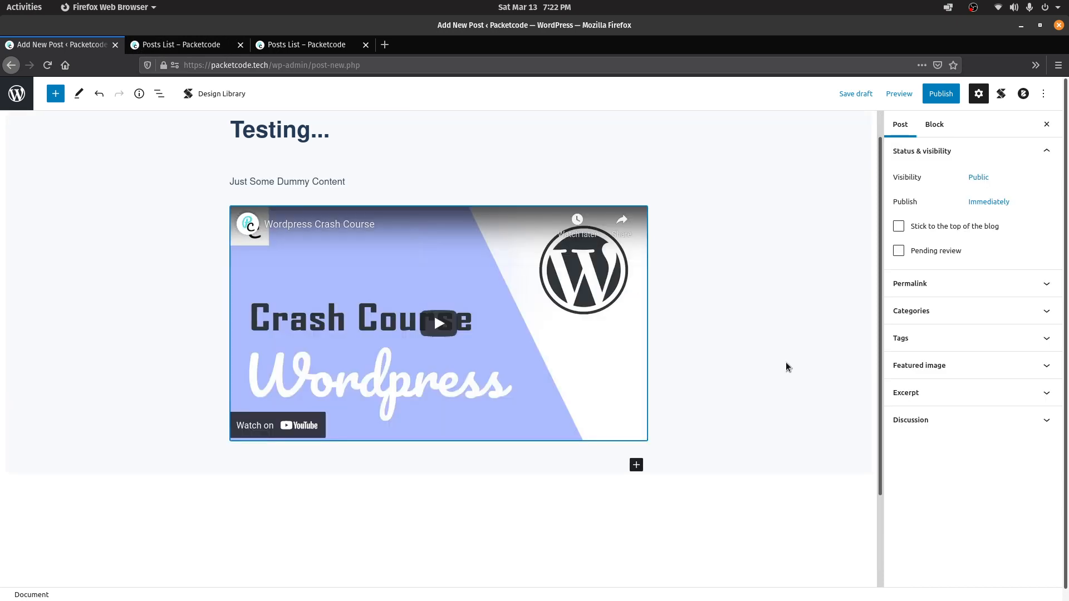
Try moving and aligning the video, re-embed it, and leave it below the paragraph
left_click(535, 306)
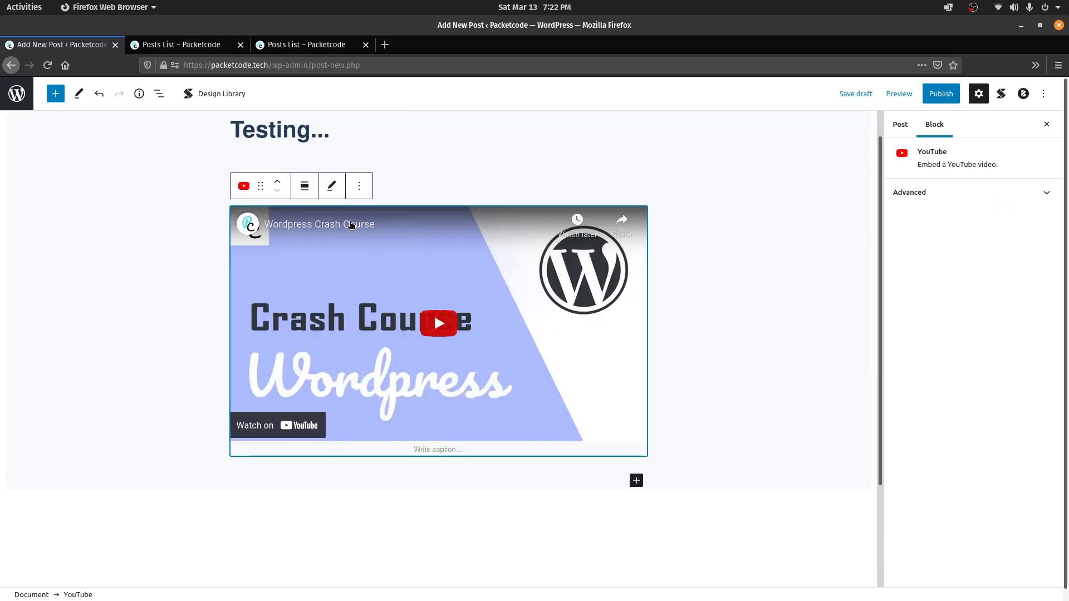
left_click(277, 182)
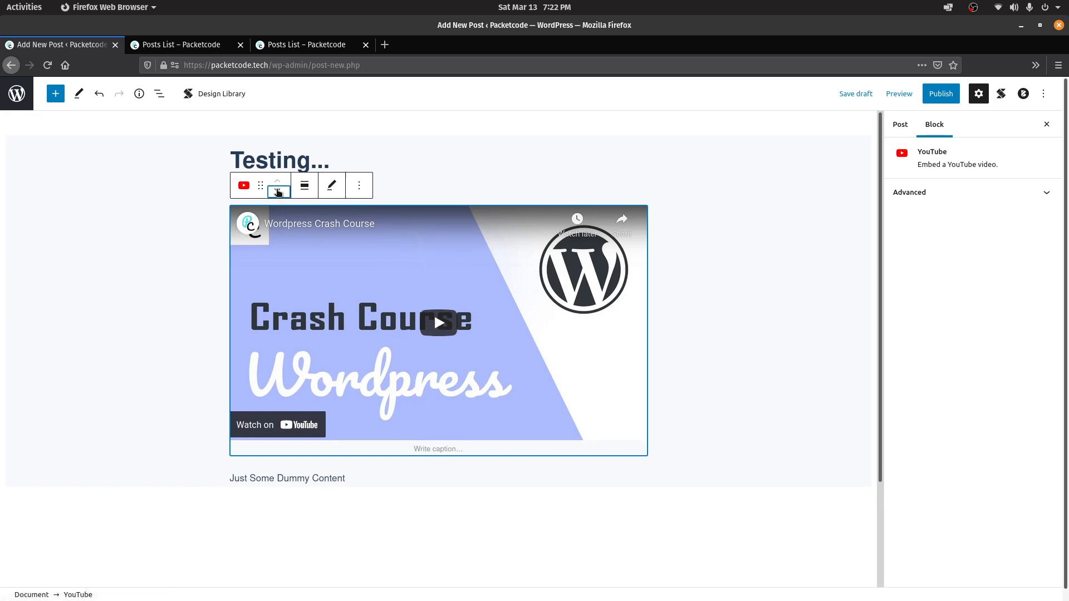
left_click(277, 191)
left_click(304, 184)
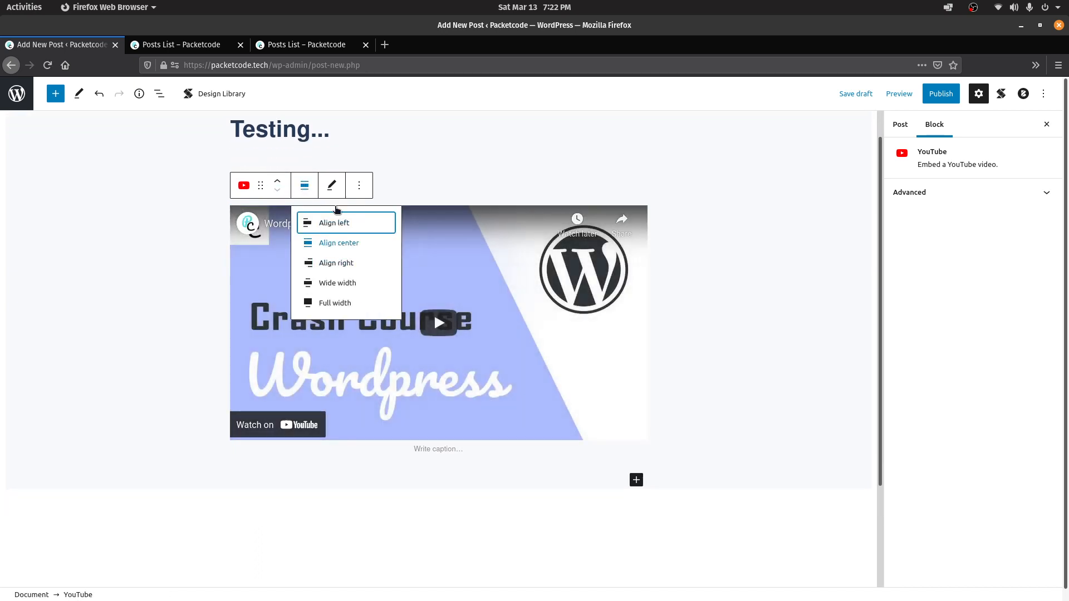
left_click(332, 185)
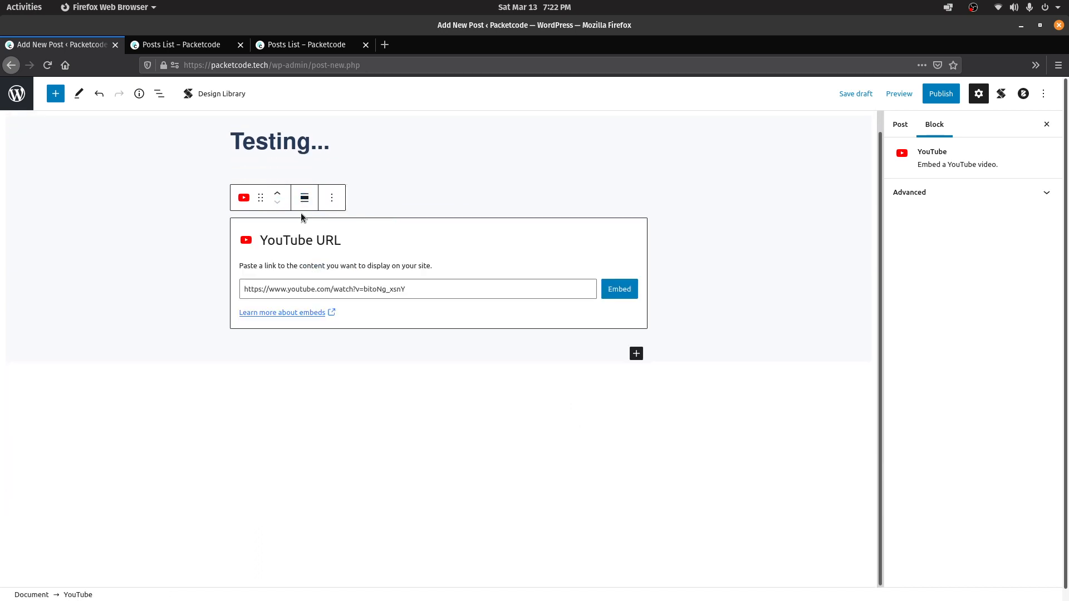
left_click(619, 290)
left_click(359, 197)
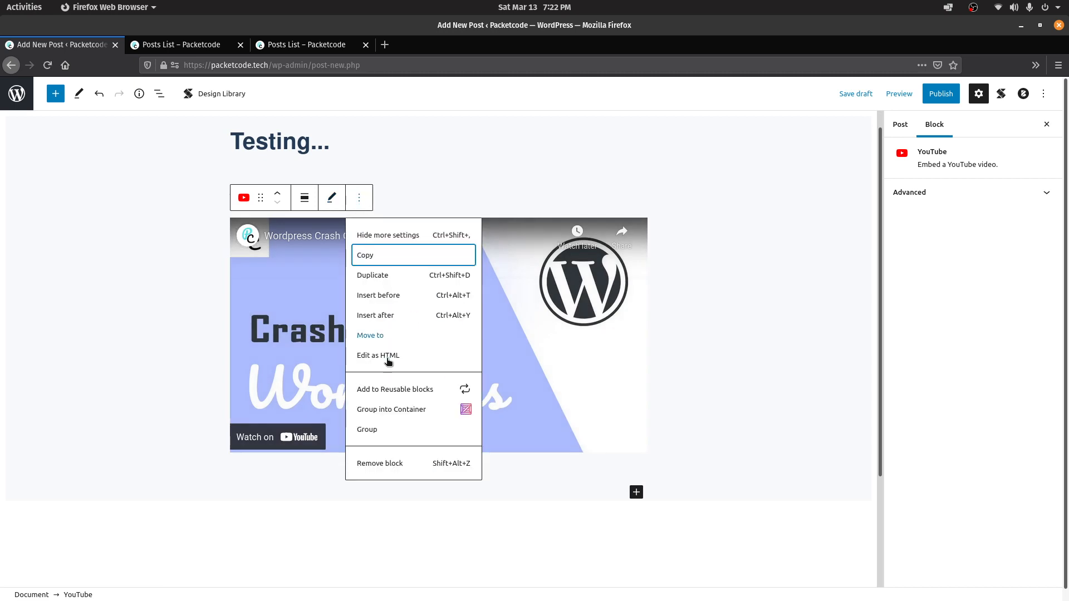
left_click(778, 265)
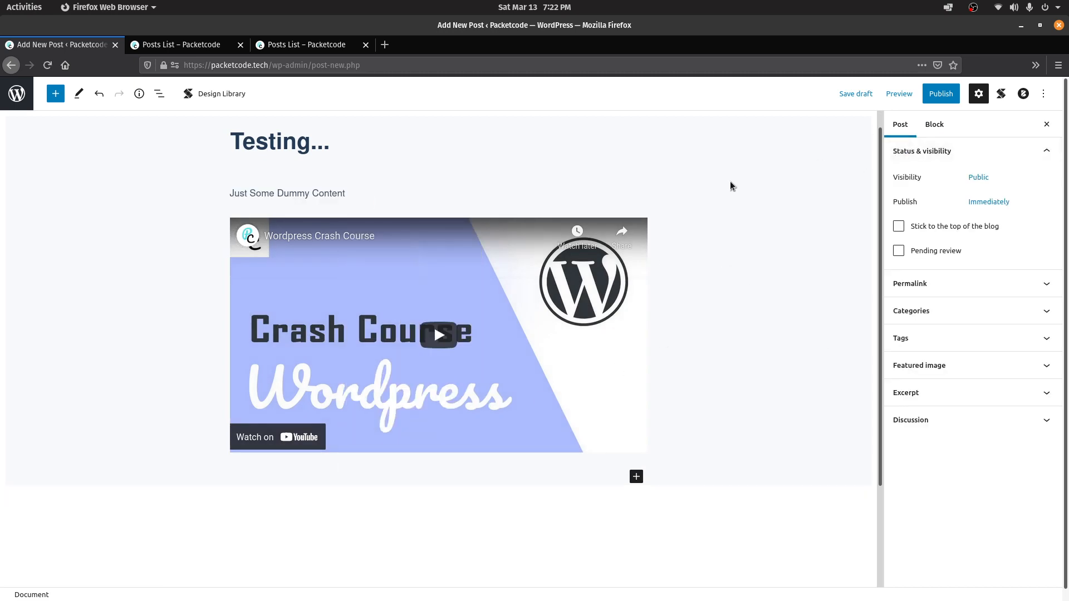
Publish Testing..., reload Posts List to see it first, and open packetcode.tech/testing/
left_click(941, 100)
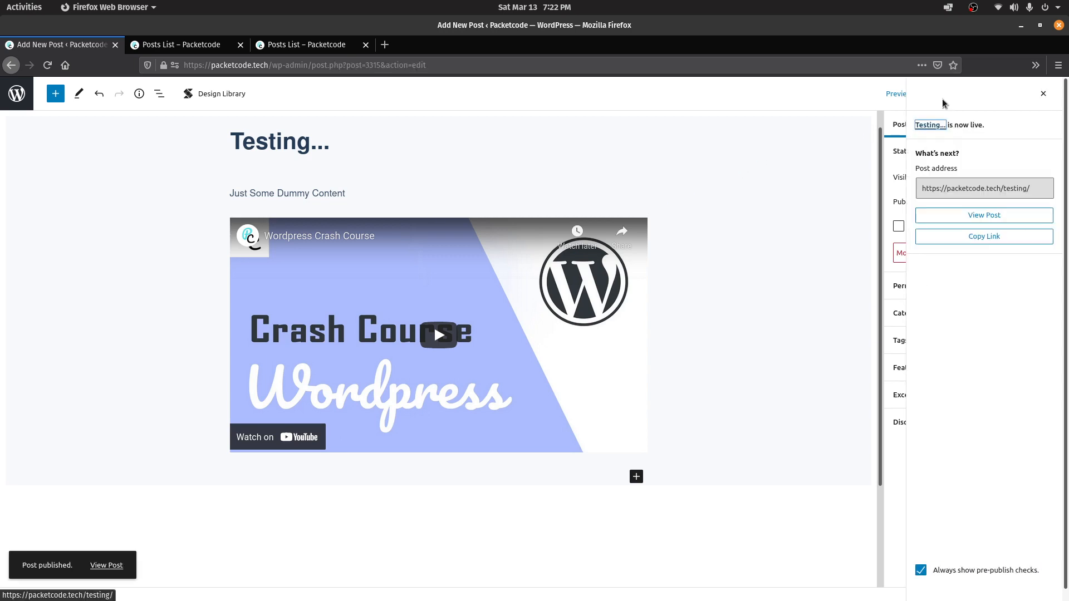
left_click(157, 44)
left_click(49, 68)
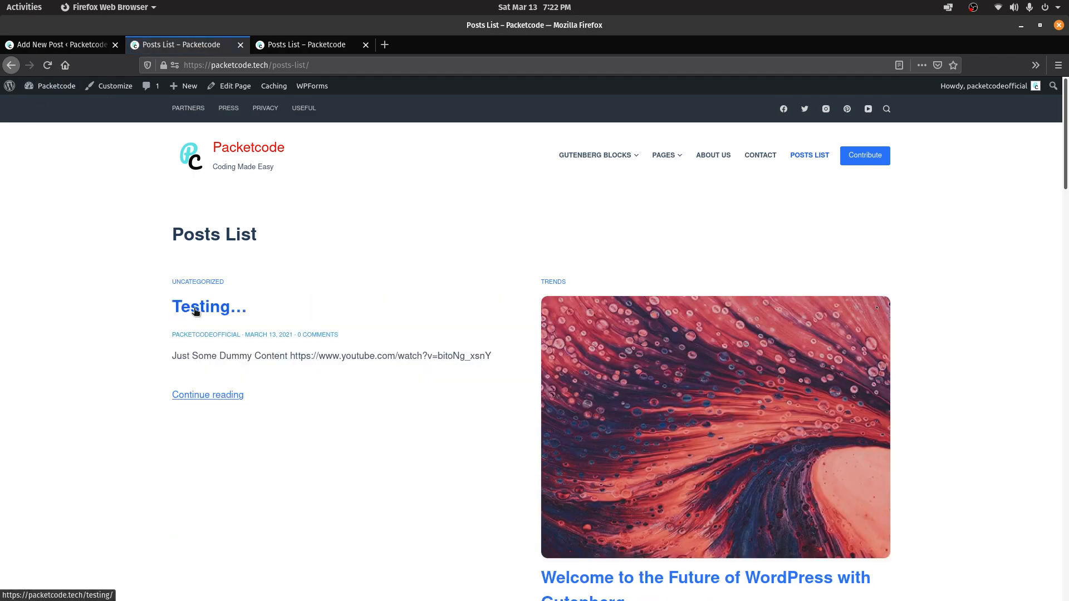
left_click(196, 311)
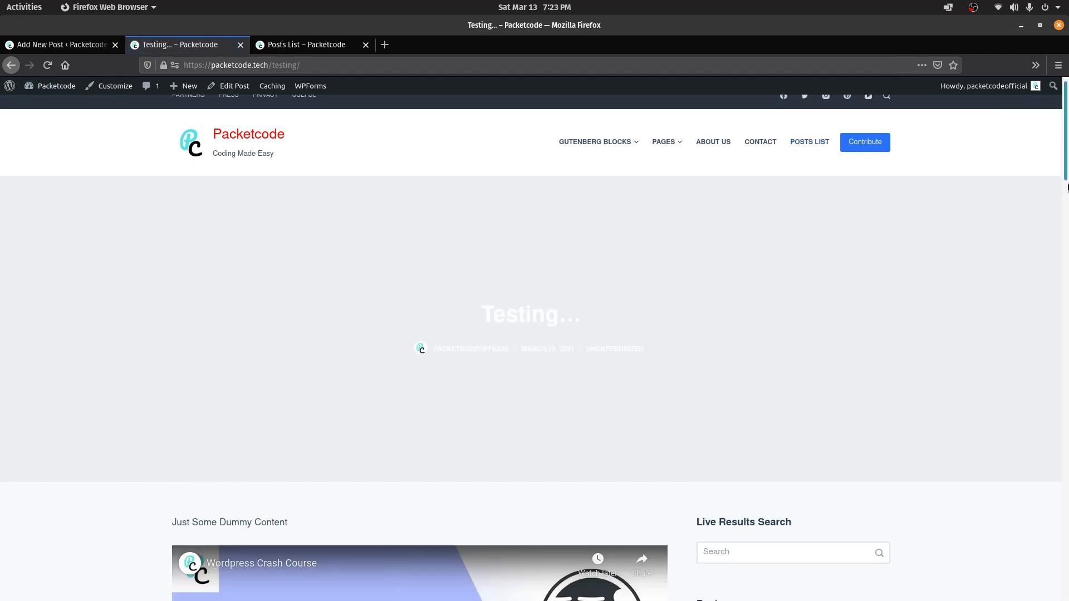
left_click_drag(1064, 144, 1067, 169)
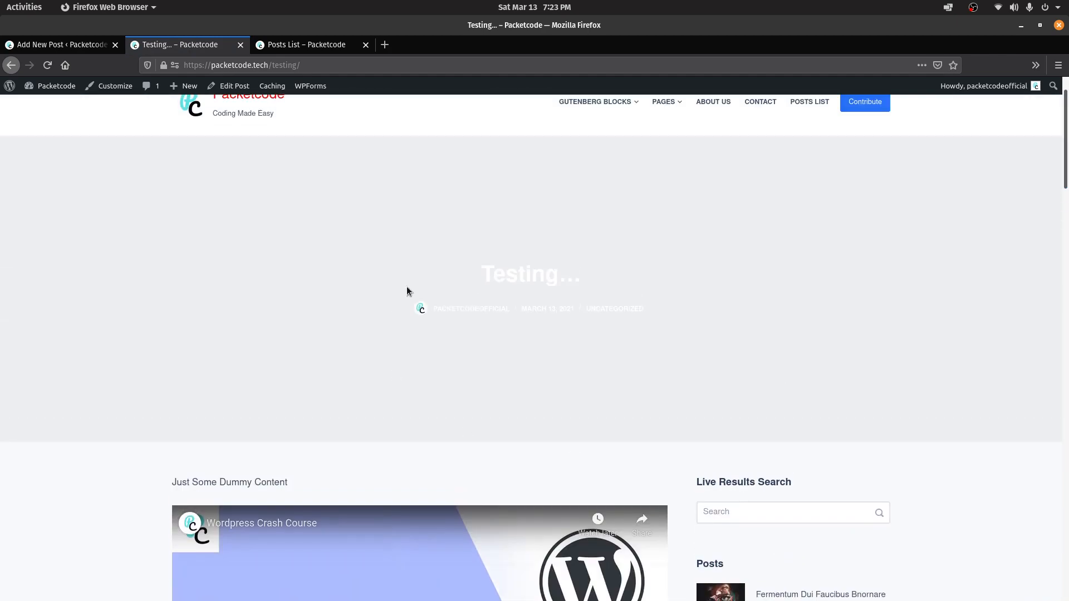
left_click(54, 44)
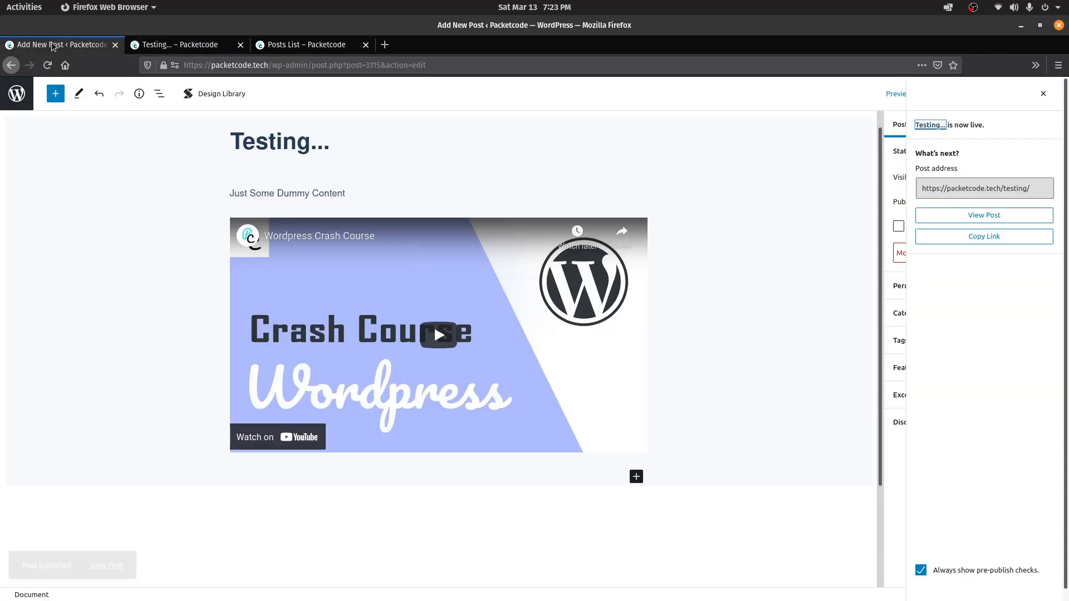
Set the boat-on-a-mountain-lake photo as the Testing... post's featured image and update the post
left_click(1043, 94)
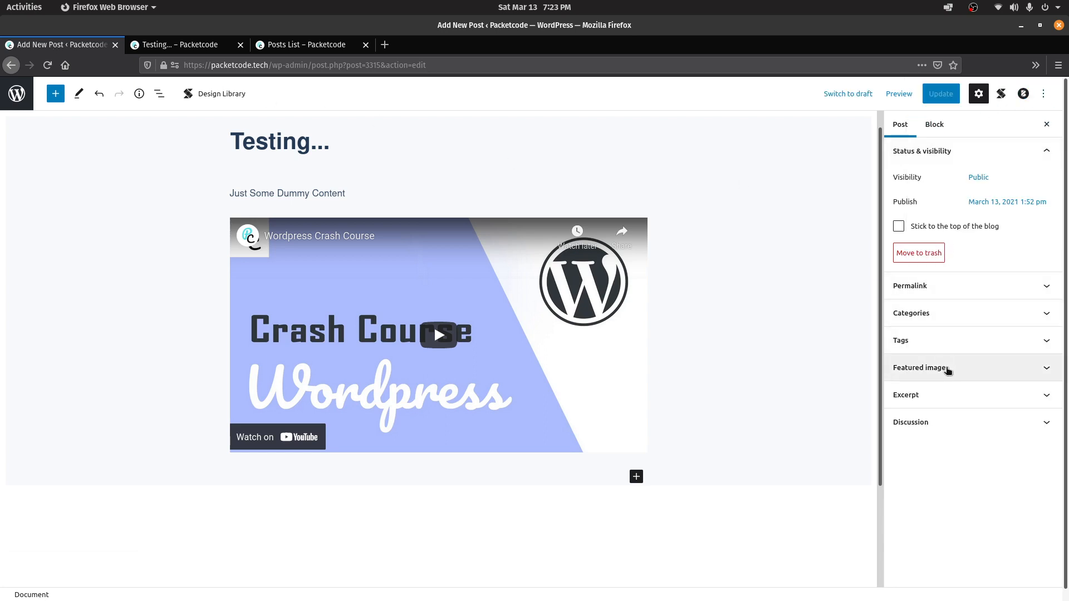
left_click(948, 371)
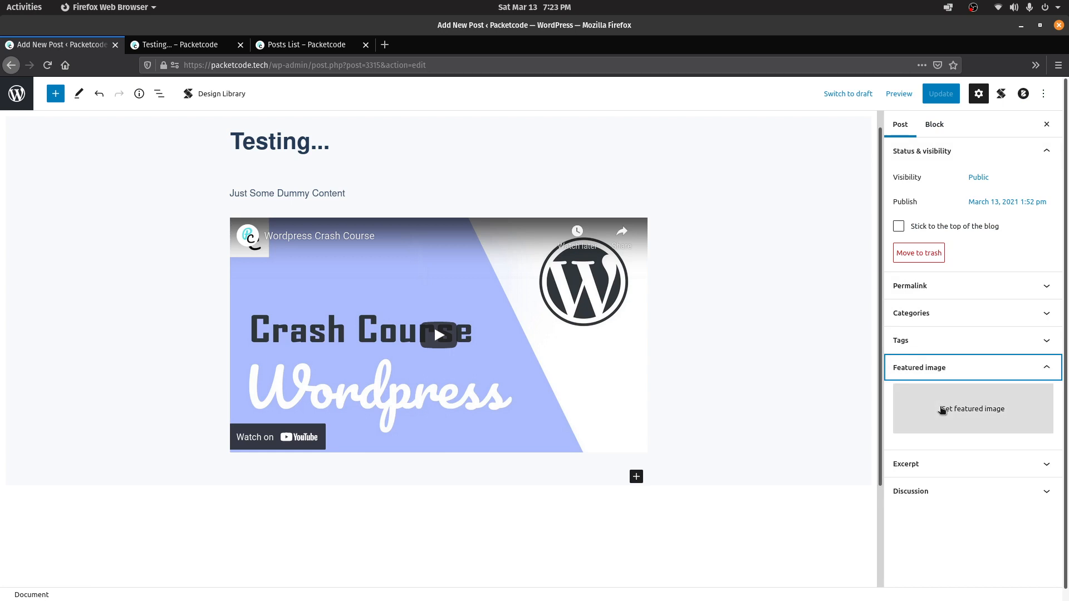
left_click(947, 403)
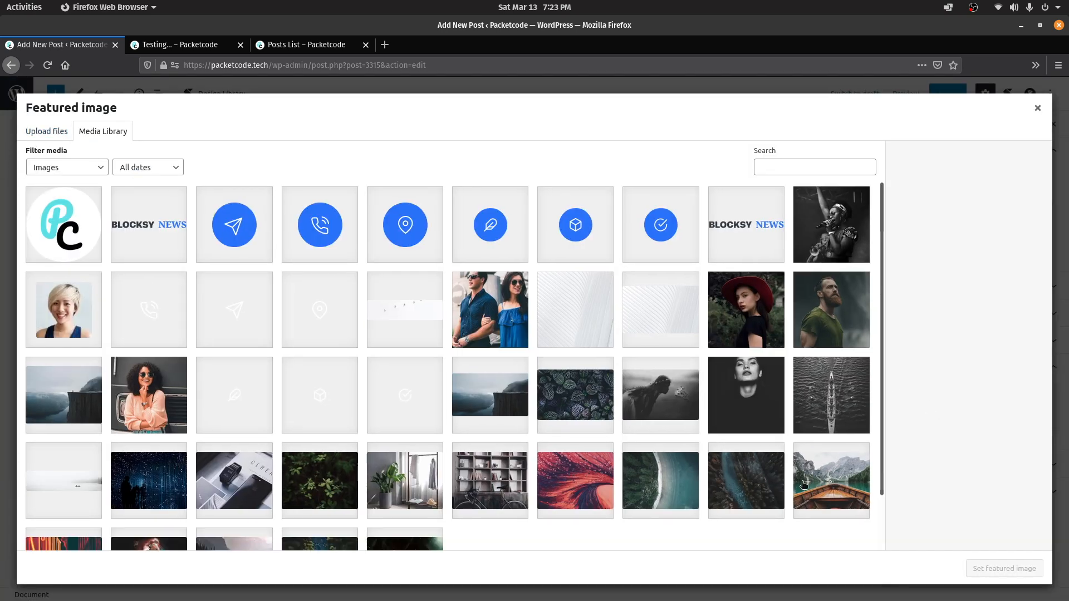
left_click(838, 477)
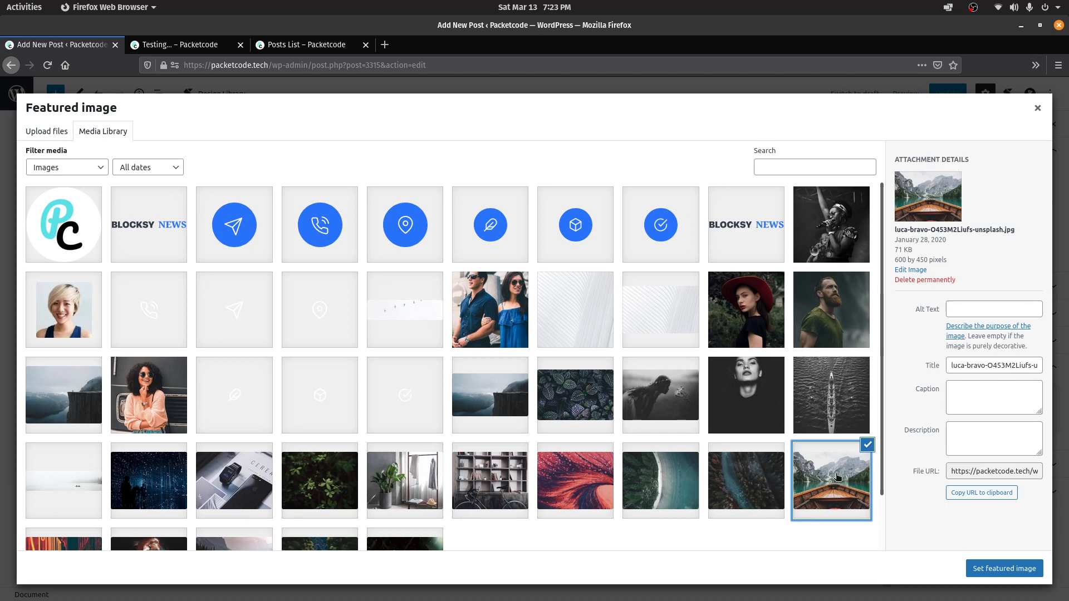
left_click(997, 570)
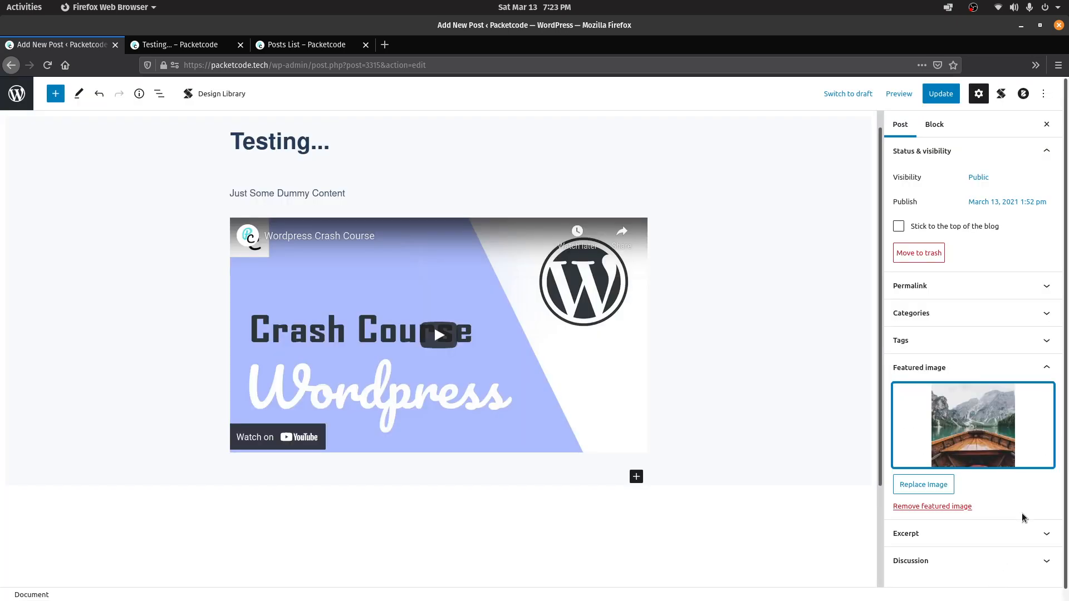
left_click(940, 93)
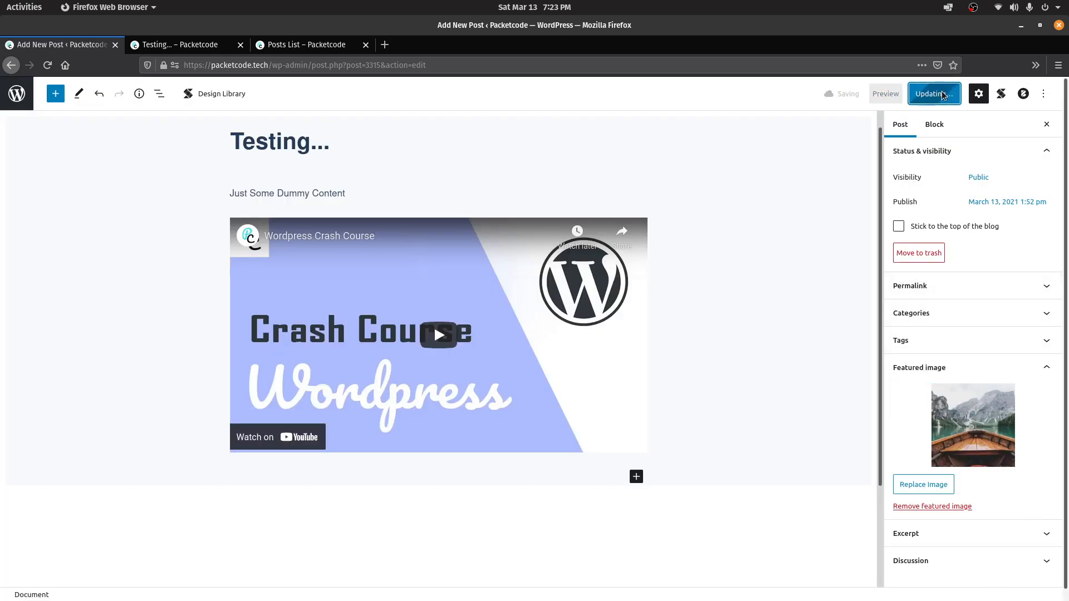
Reload the live Testing... post to confirm the boat banner appears
left_click(189, 46)
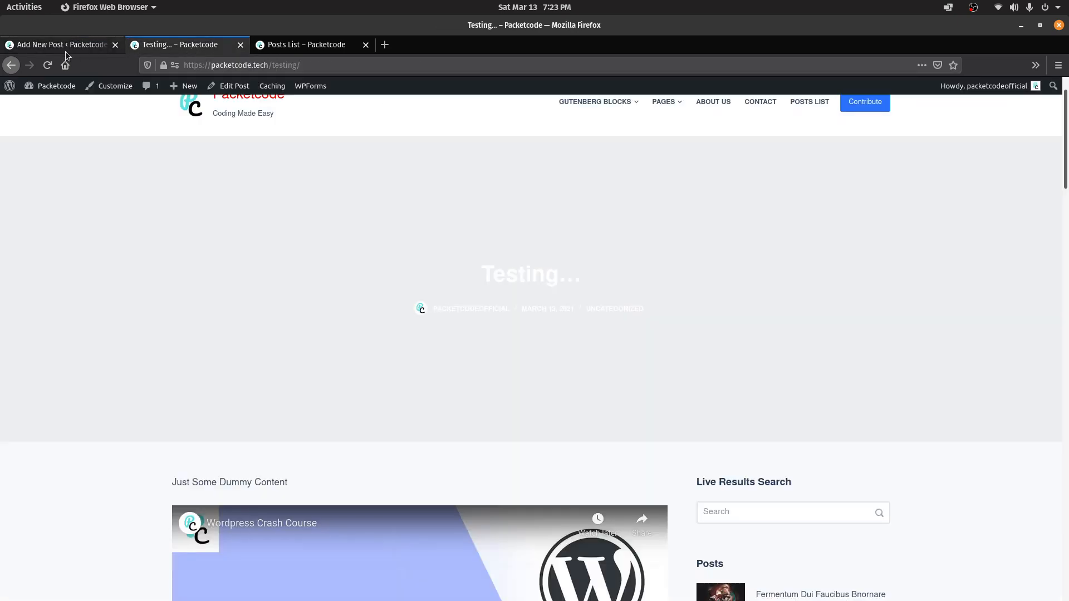
left_click(40, 68)
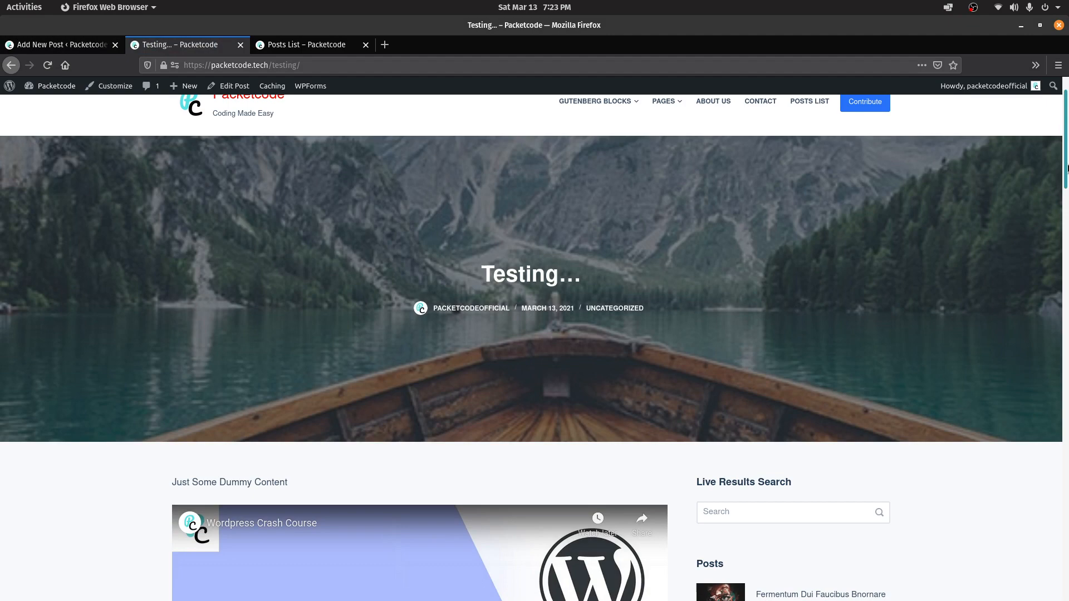
mouse_move(1066, 179)
left_mouse_down()
mouse_move(1067, 327)
mouse_move(1066, 170)
left_mouse_up()
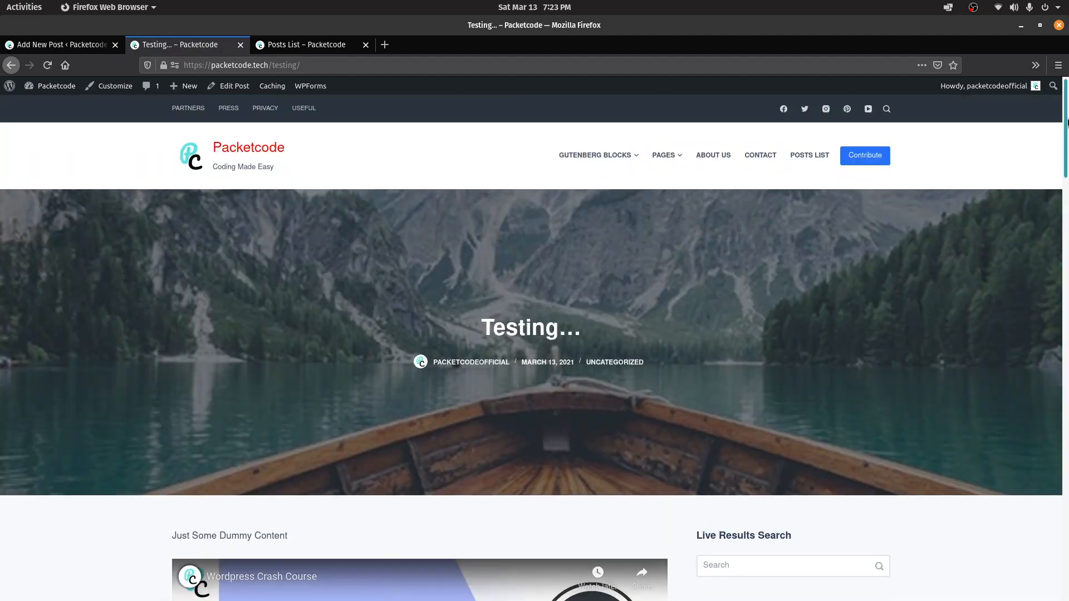
left_click(39, 45)
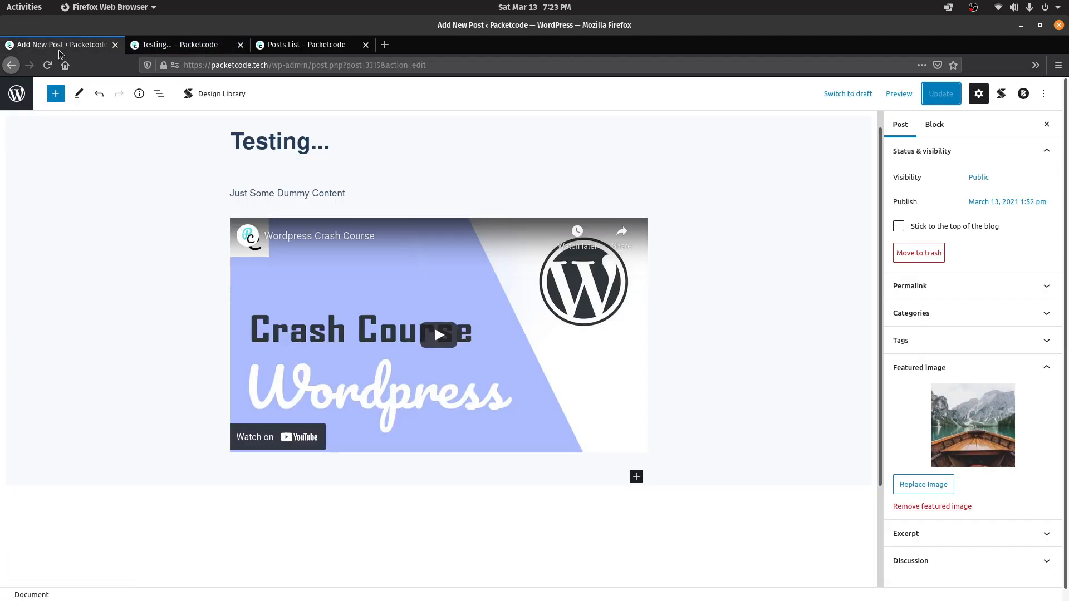
Leave the Comments admin page loading and switch back to the live Testing... post
left_click(5, 66)
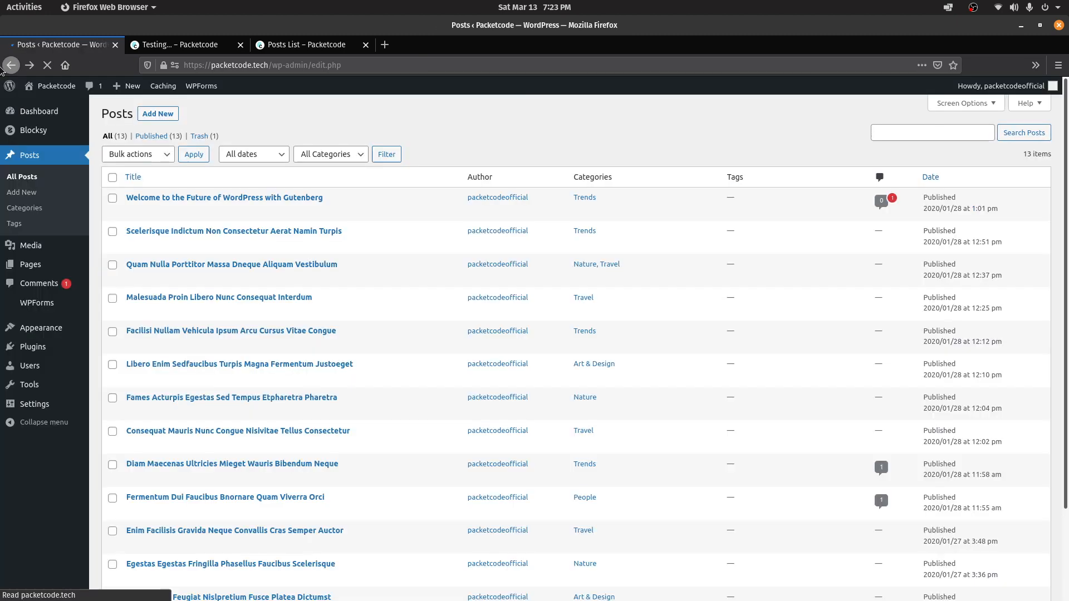
mouse_move(20, 247)
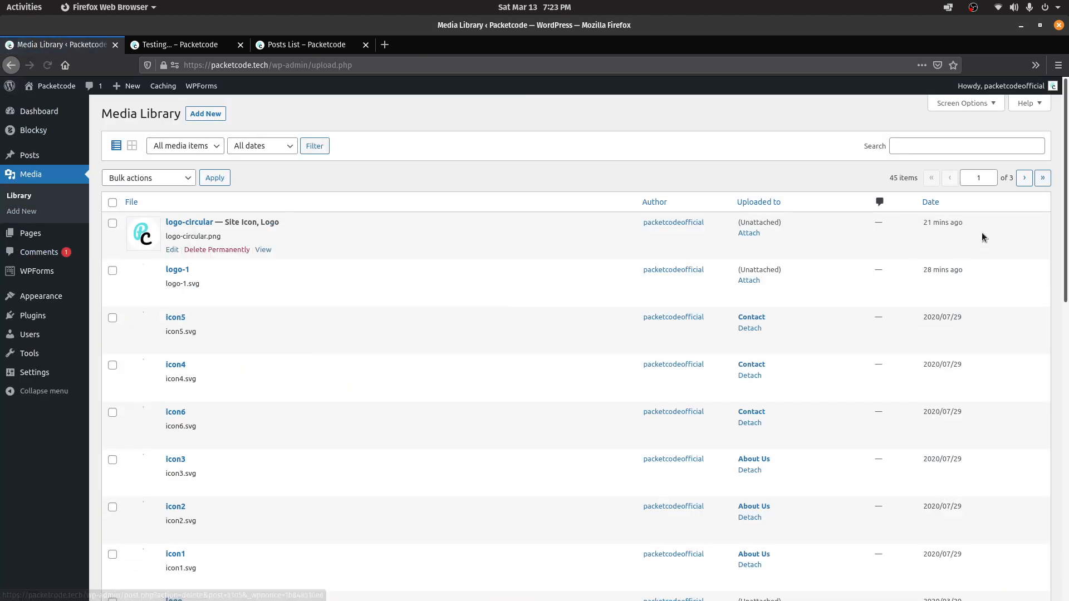
scroll(1067, 163, "down", 10)
scroll(1067, 150, "up", 10)
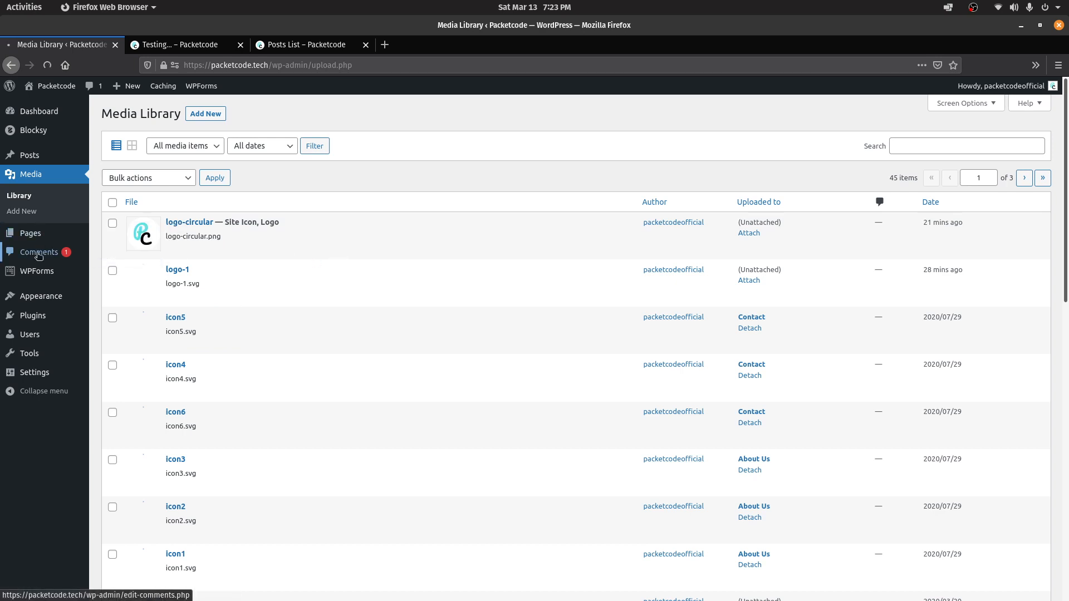
left_click(182, 44)
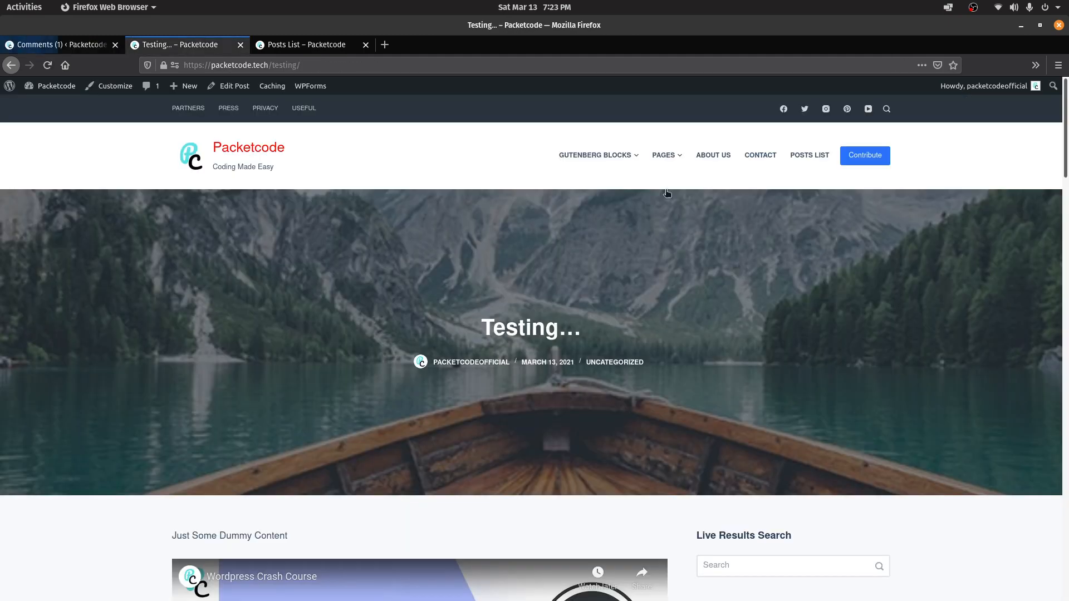
Post the comment 'Testing...' on the live post with the privacy policy checkbox ticked
left_click_drag(1067, 159, 1067, 457)
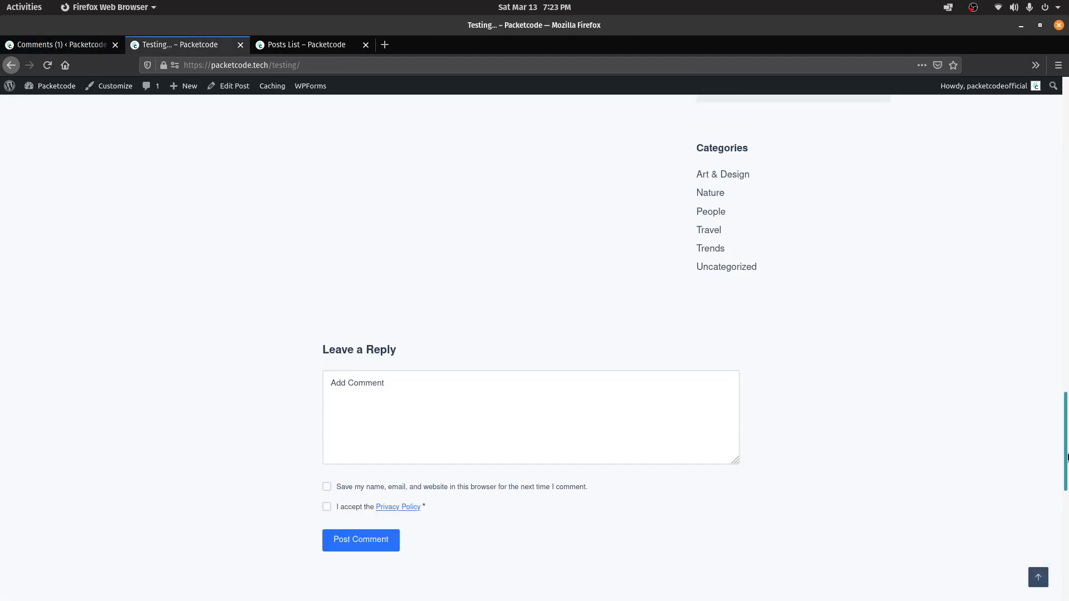
left_click(377, 385)
type("Testing")
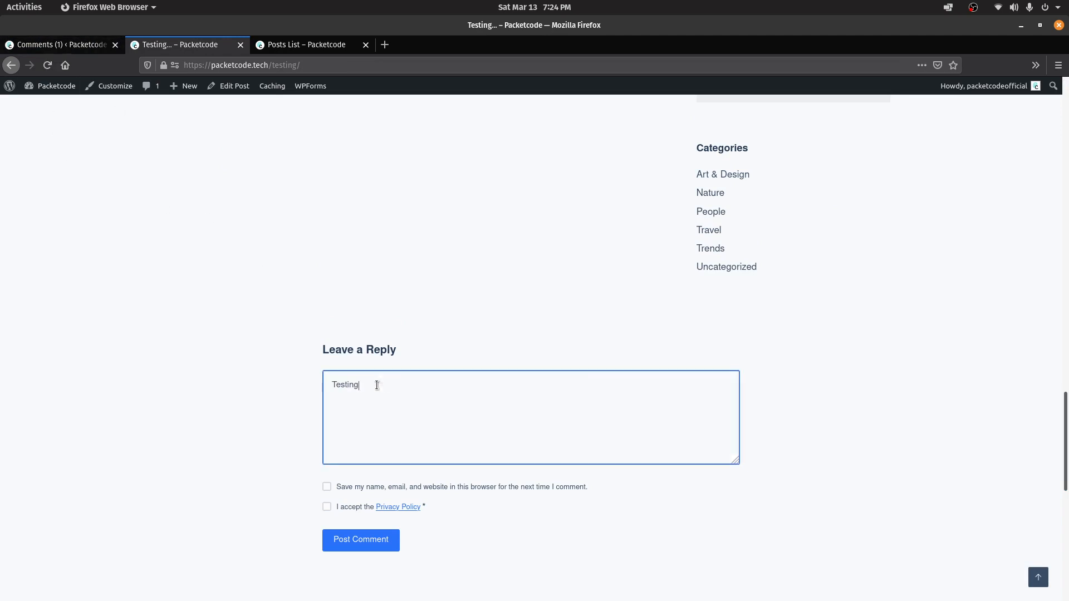
type("...")
left_click(355, 543)
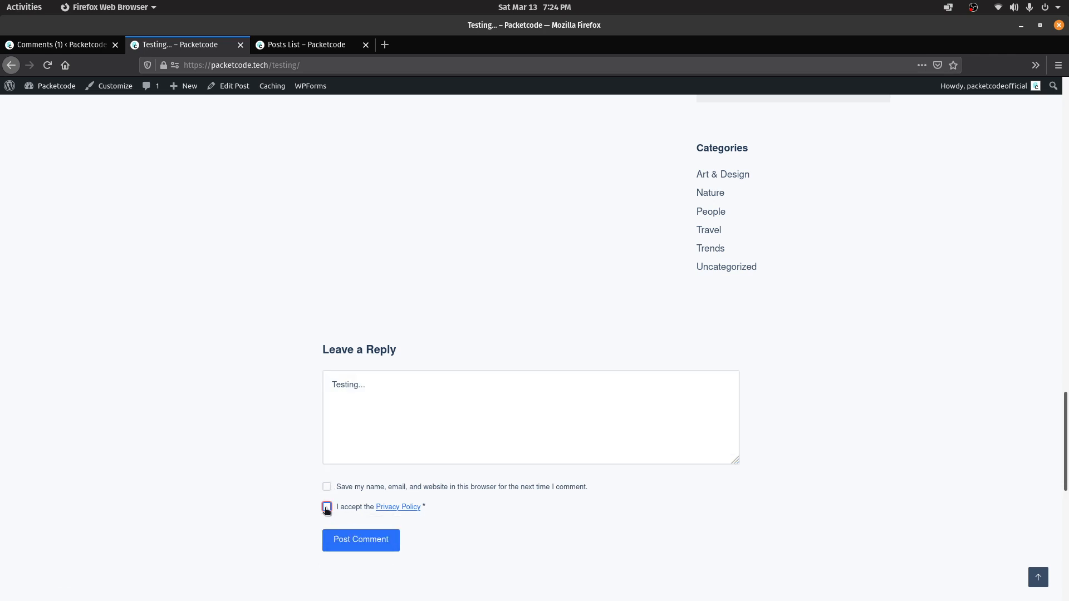
left_click(327, 507)
left_click(348, 543)
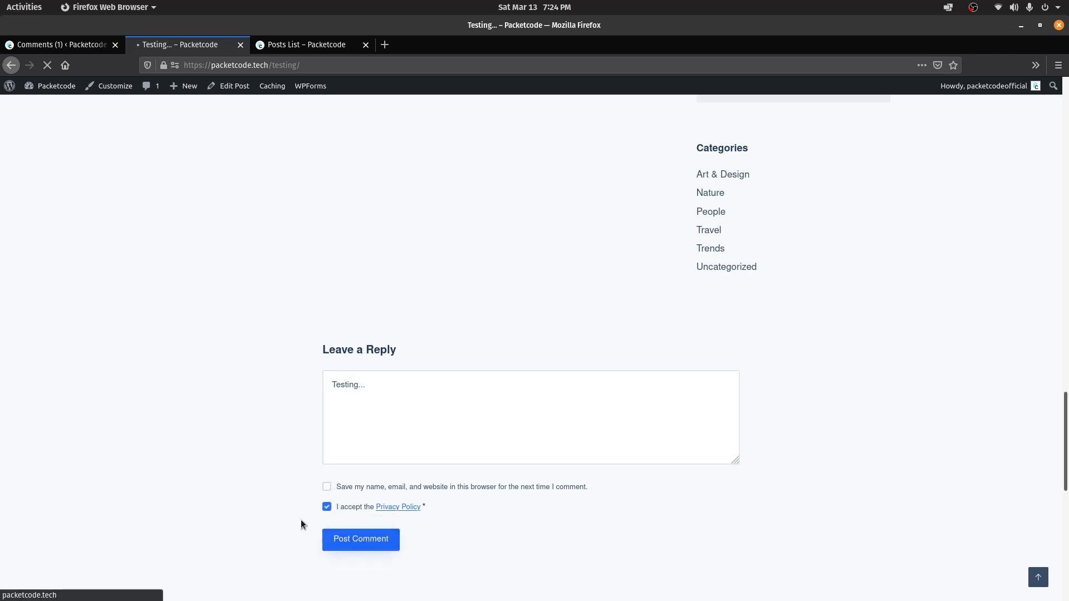
left_click(56, 45)
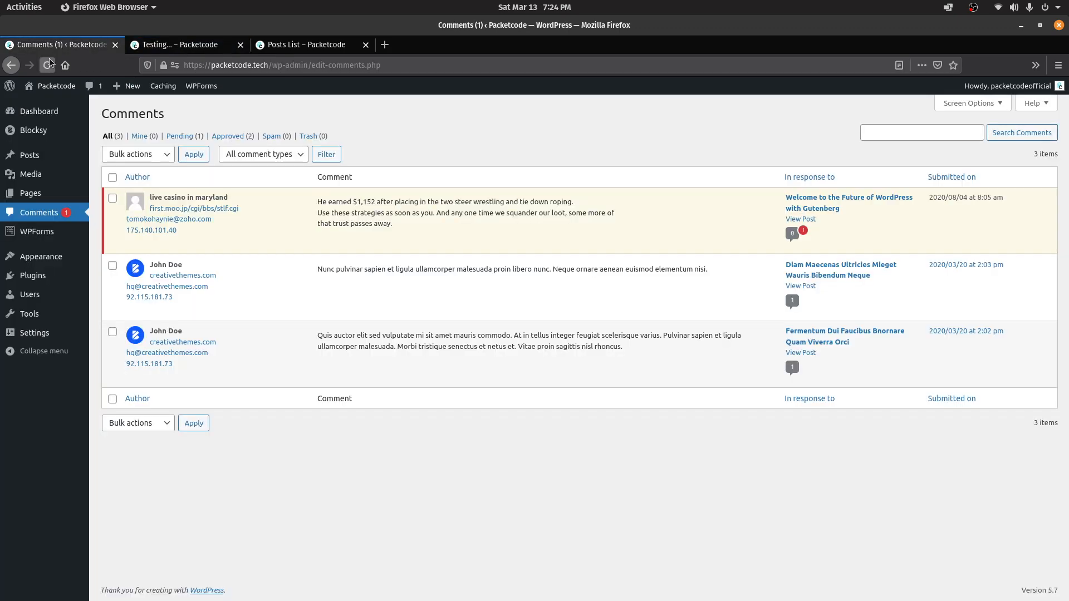
Verify the new 'Testing...' comment in the refreshed admin list and under the live post
left_click(48, 65)
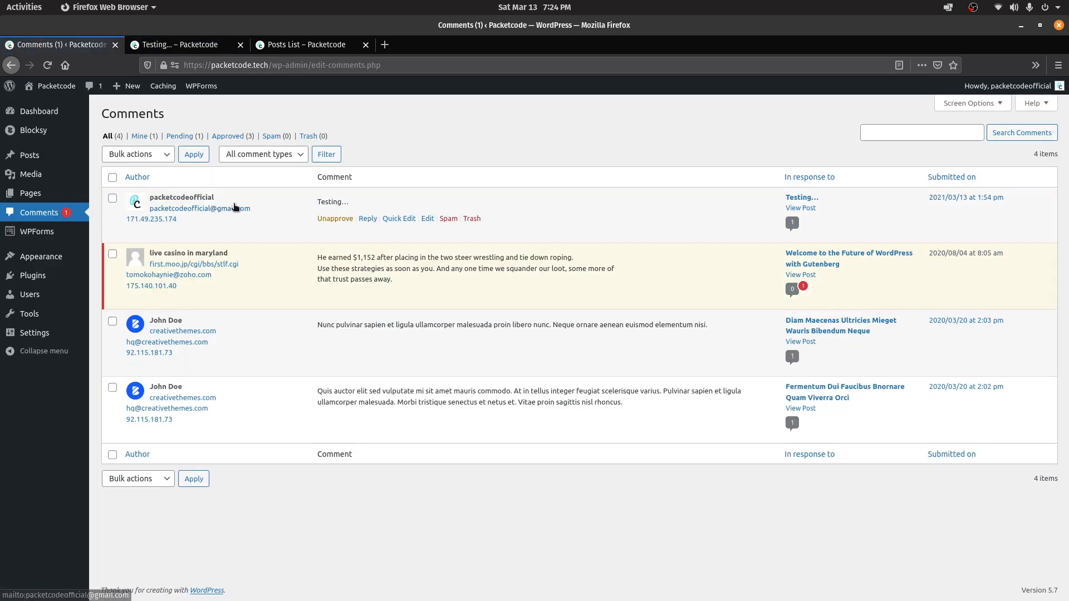
left_click_drag(299, 197, 356, 202)
left_click(497, 148)
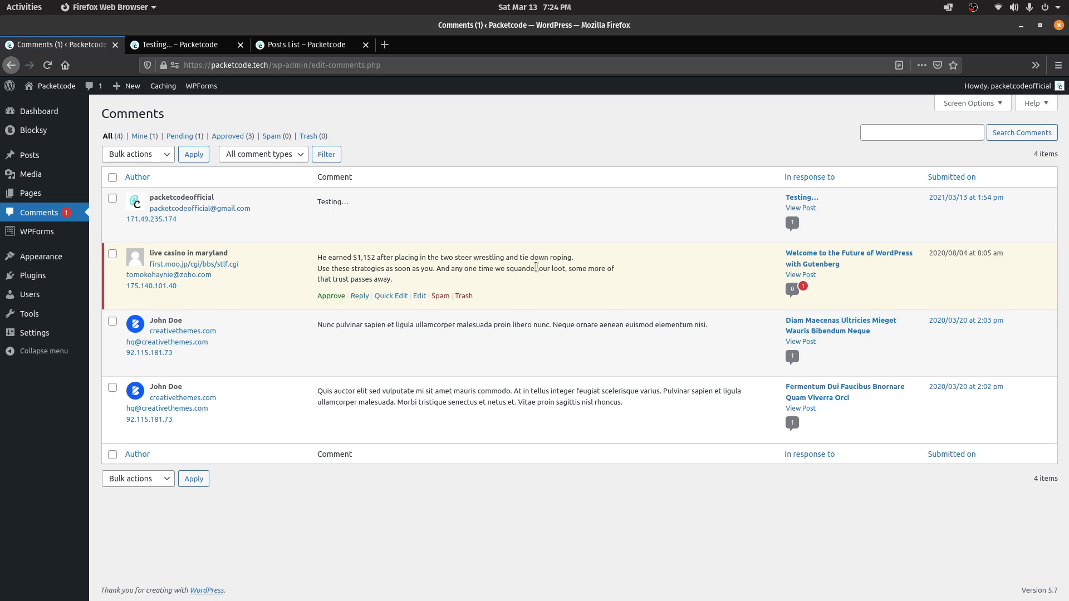
left_click(186, 47)
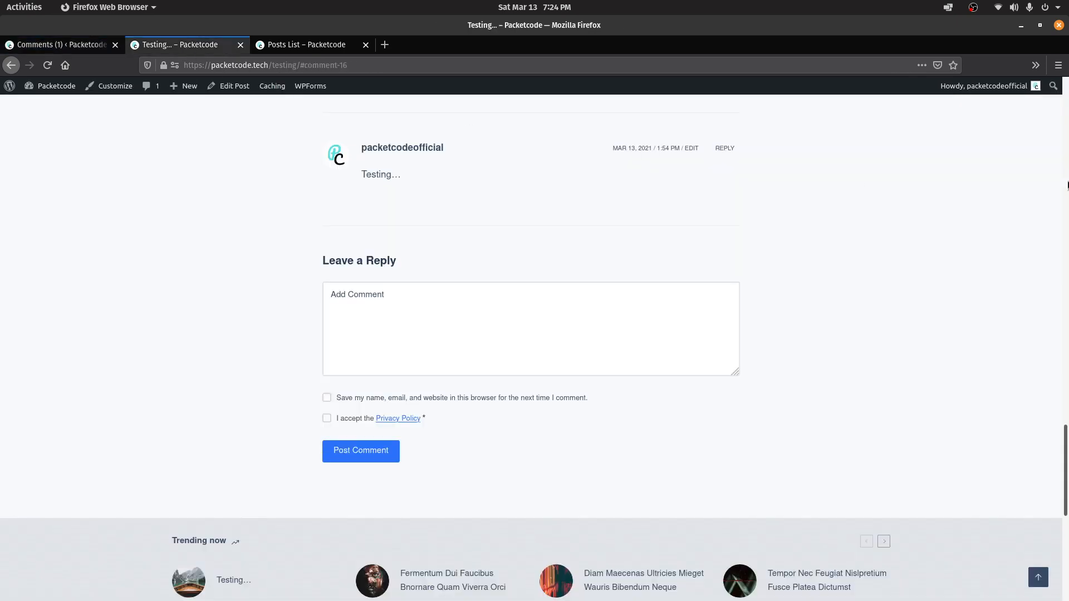
left_click_drag(1067, 185, 1066, 333)
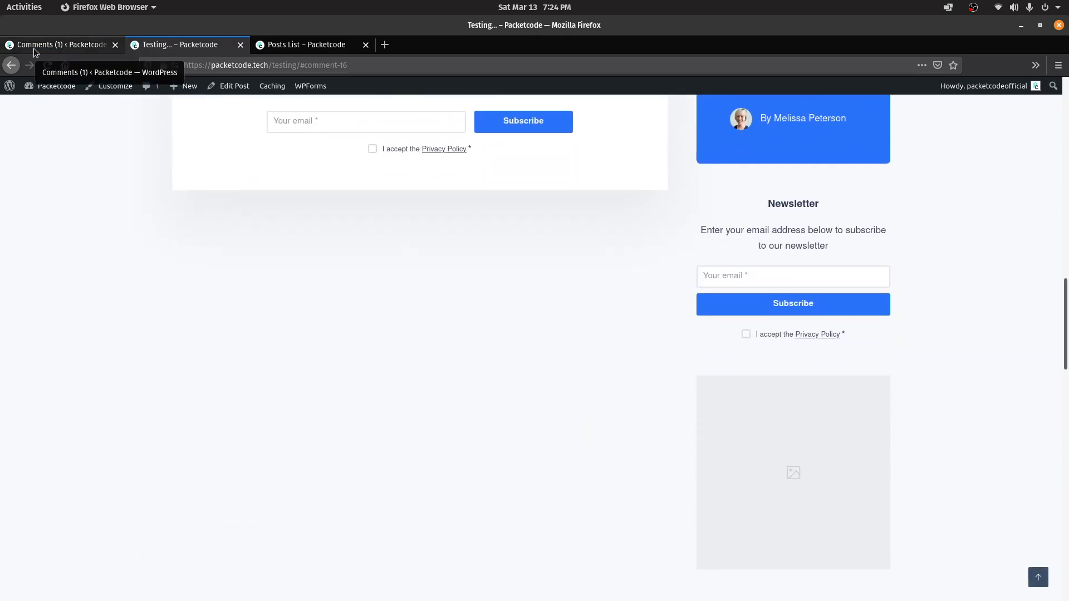
left_click(34, 51)
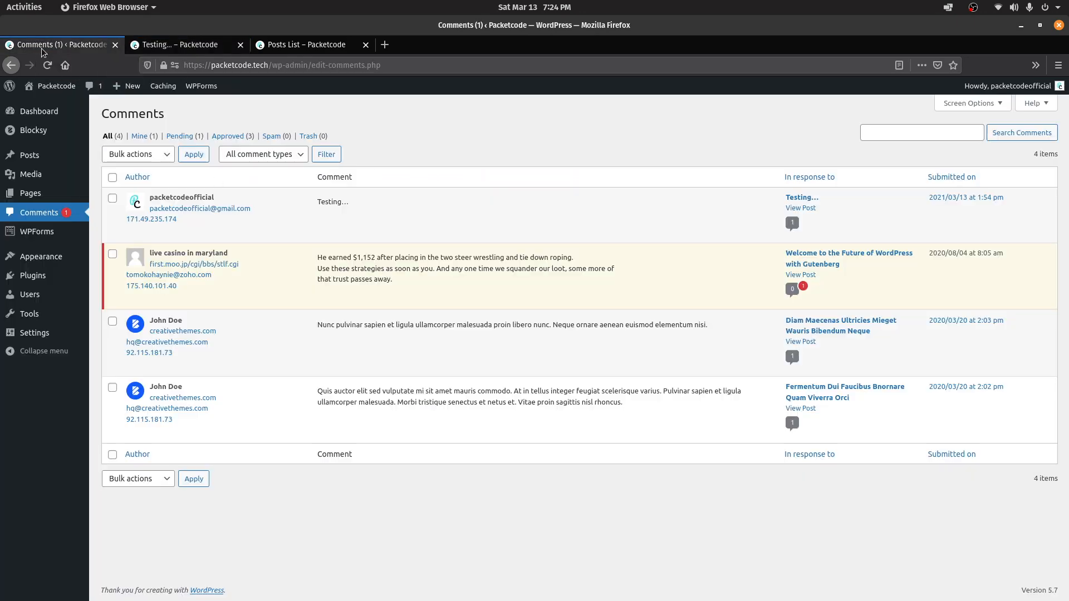
Compare the WPForms Contact Form in the builder with the fields on the live Contact page
left_click(25, 240)
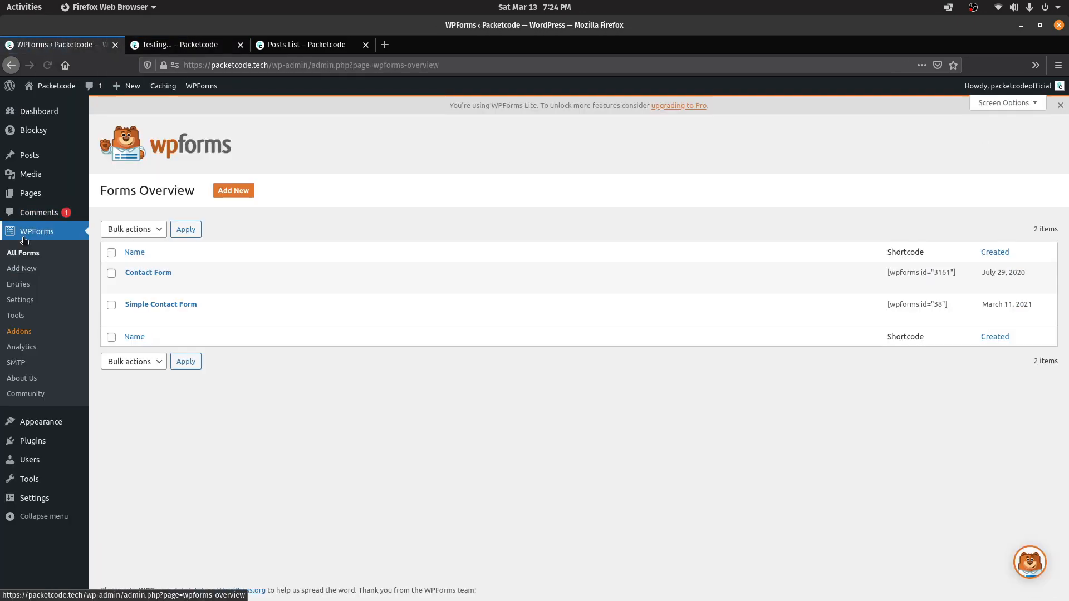
left_click(148, 273)
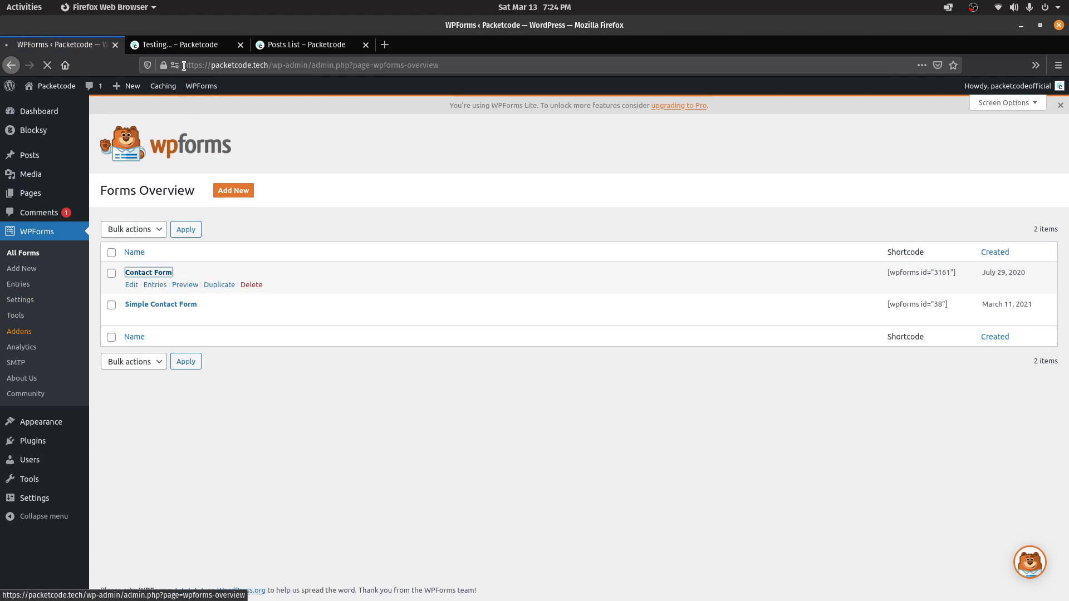
left_click(162, 48)
left_click_drag(1066, 300, 1066, 100)
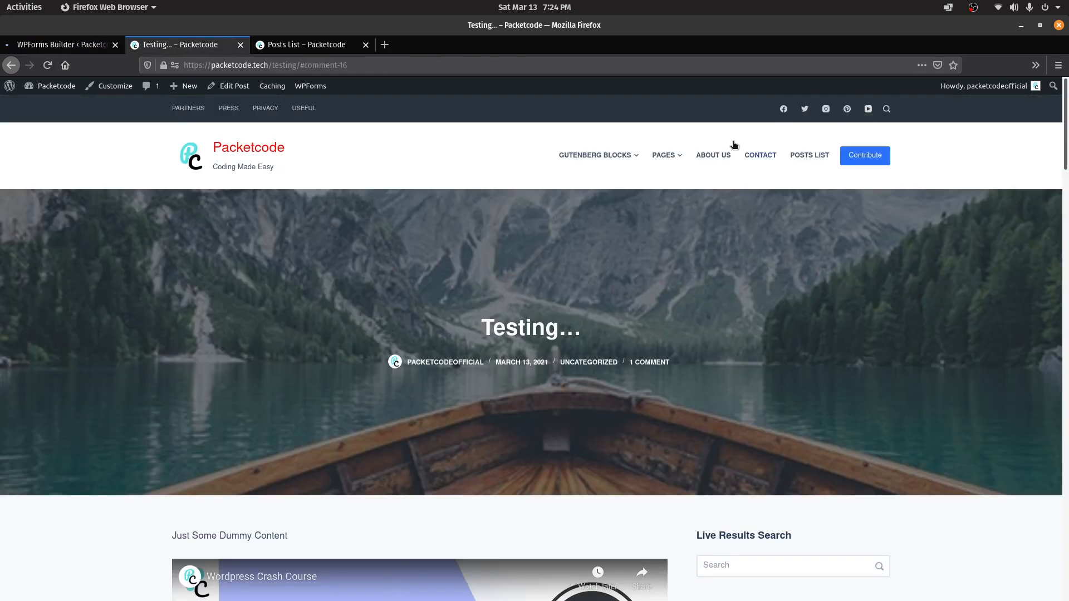
left_click(763, 159)
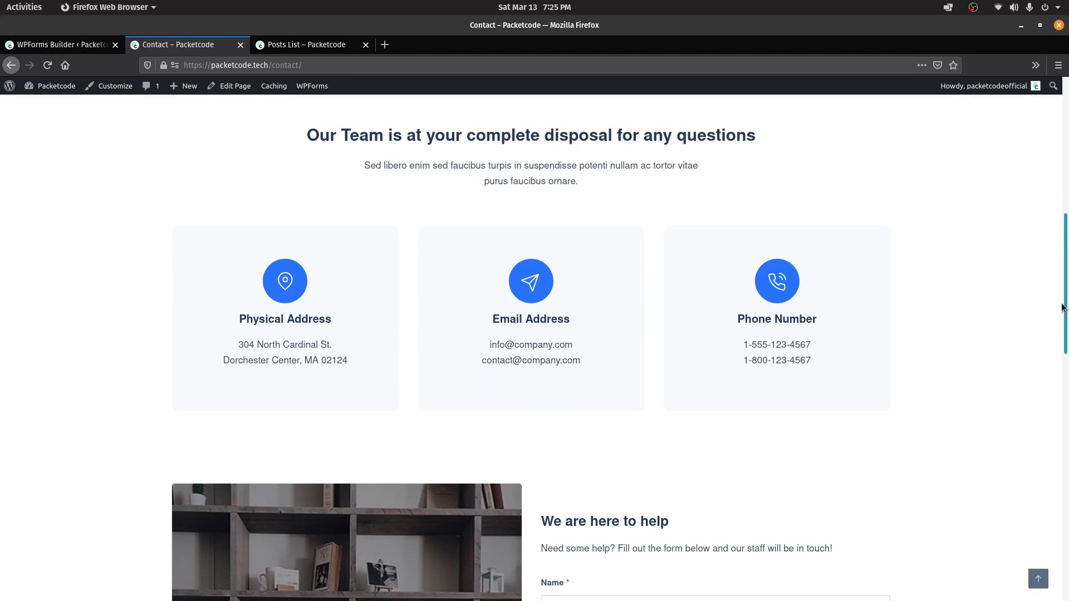
left_click_drag(1063, 306, 1053, 458)
scroll(1065, 346, "up", 5)
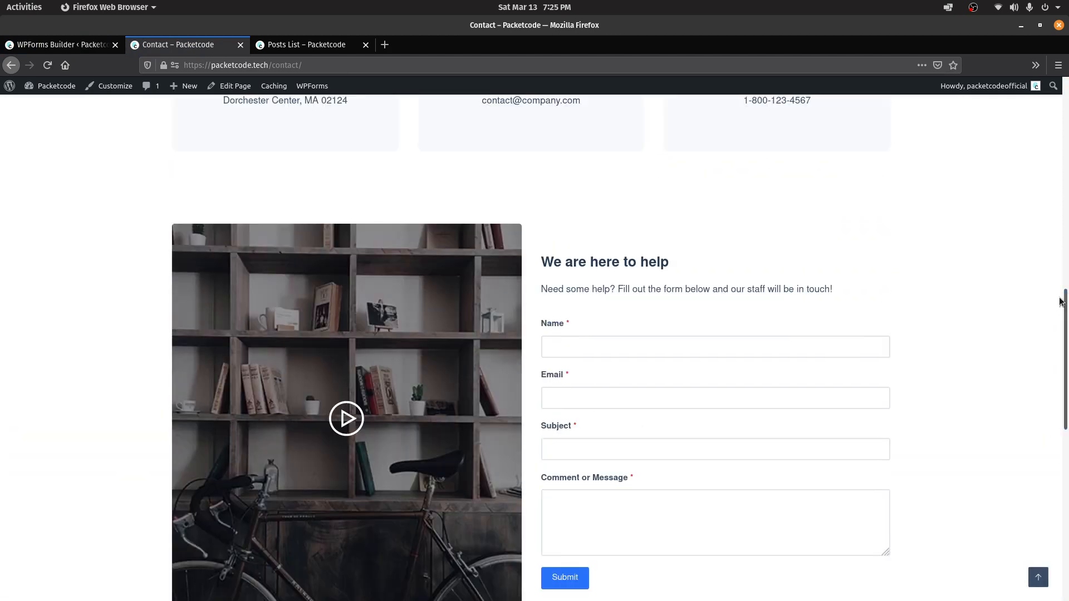
left_click_drag(613, 483, 944, 475)
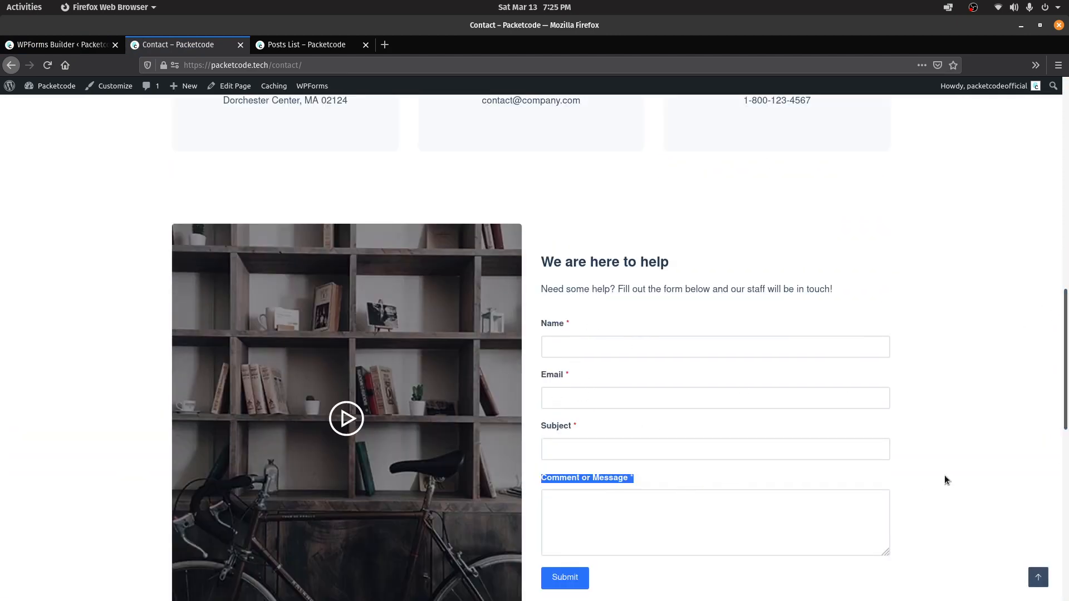
left_click(944, 475)
Return to the WPForms forms overview and go to Posts > All Posts
left_click(63, 45)
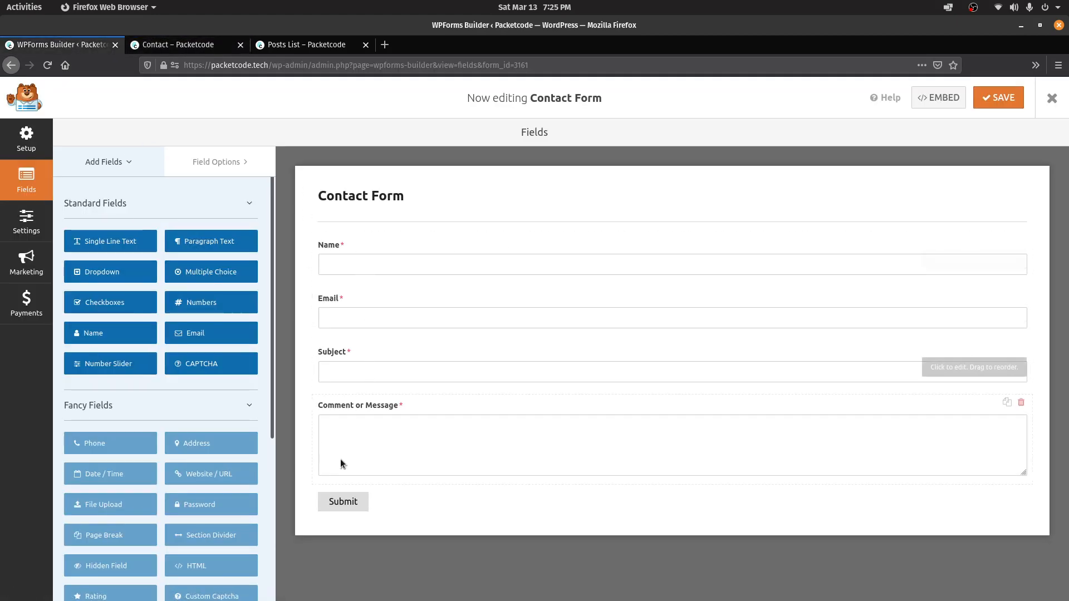
left_click(11, 68)
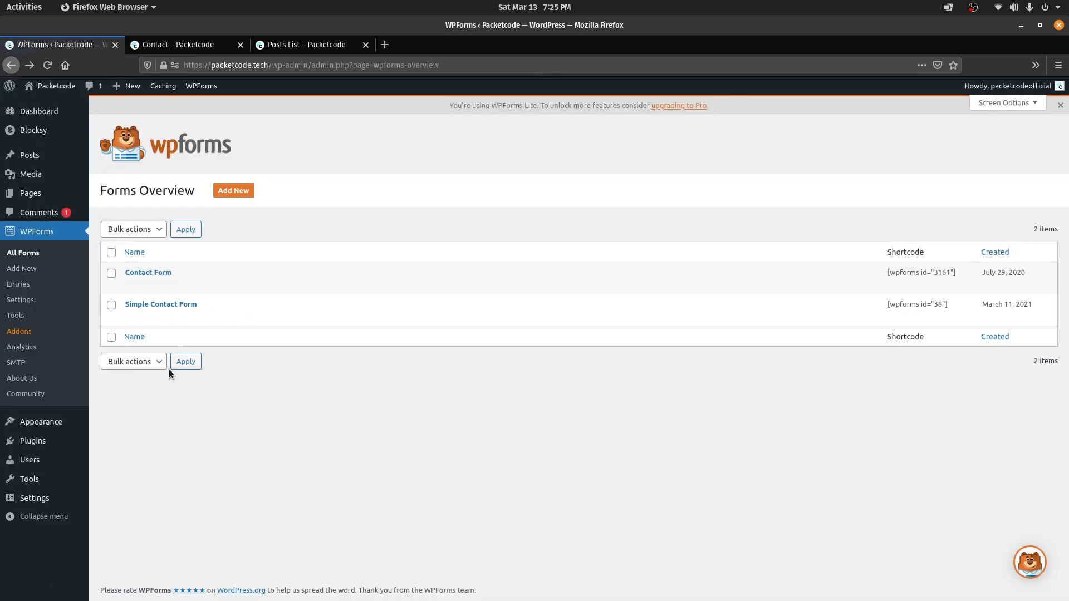
left_click(208, 48)
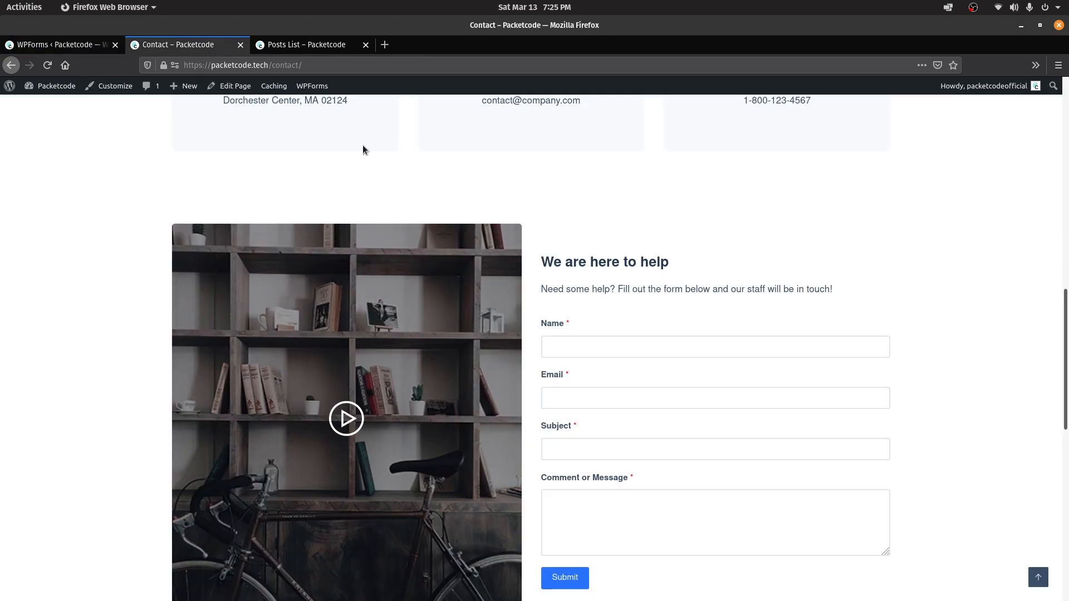
scroll(1066, 278, "down", 3)
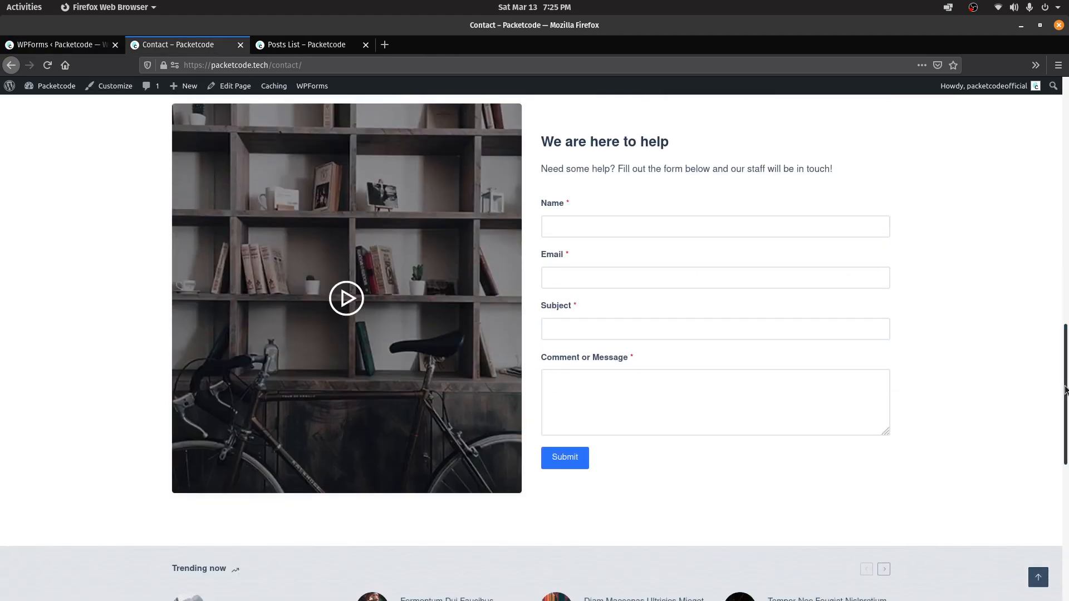
left_click(56, 44)
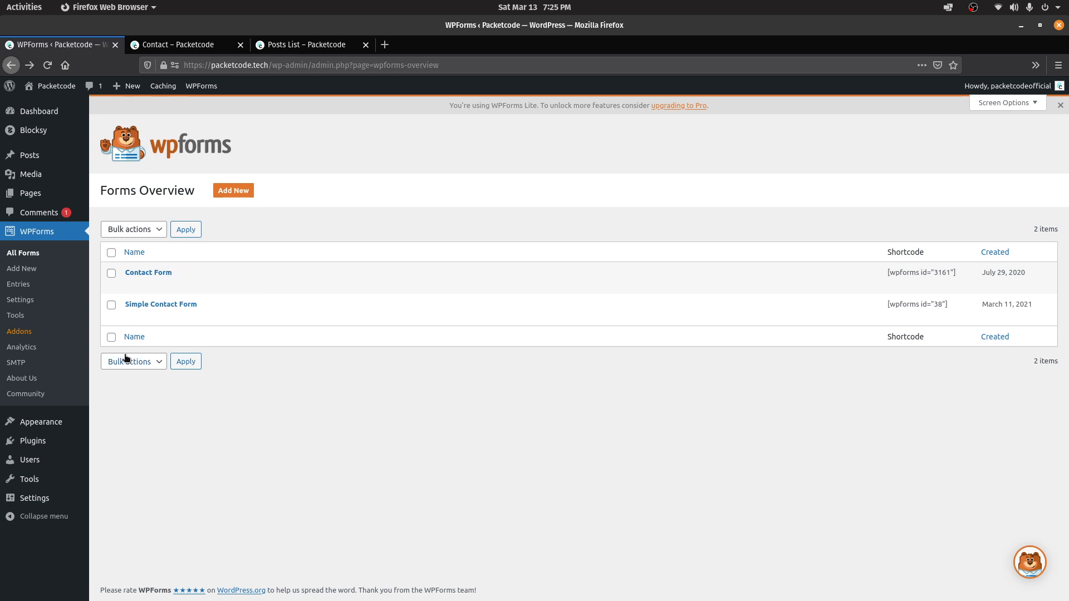
mouse_move(54, 166)
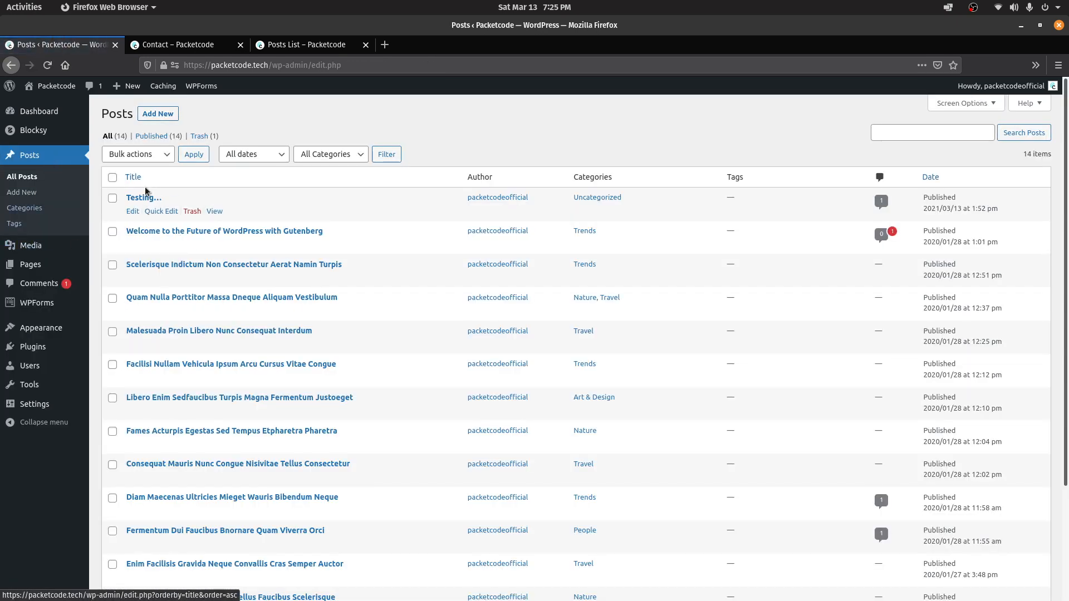
Insert a WPForms block set to Contact Form below the video in the Testing… post and update
left_click(132, 211)
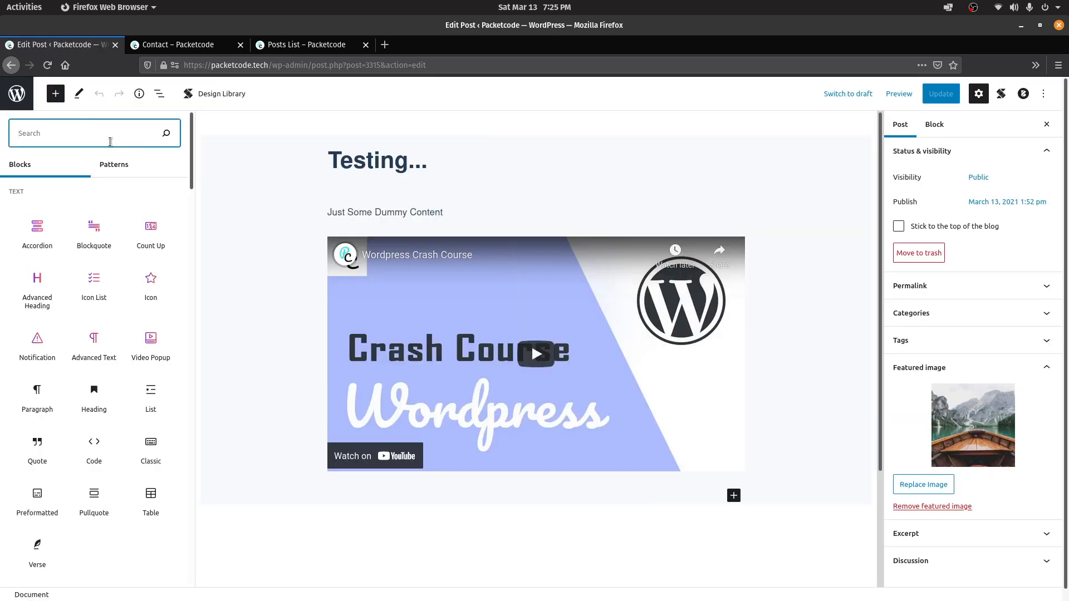
type("form")
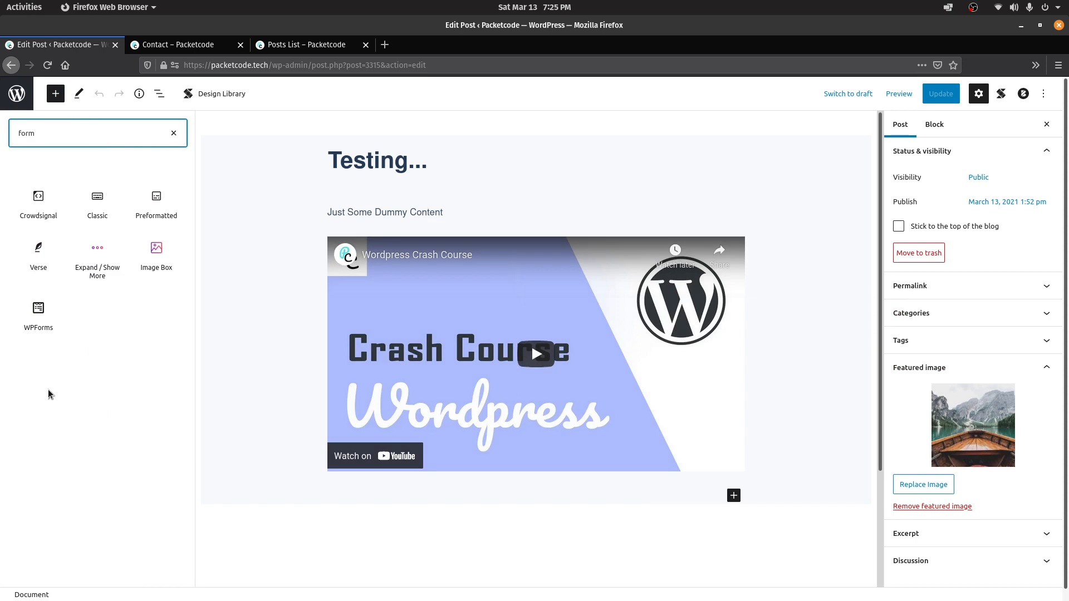
mouse_move(39, 329)
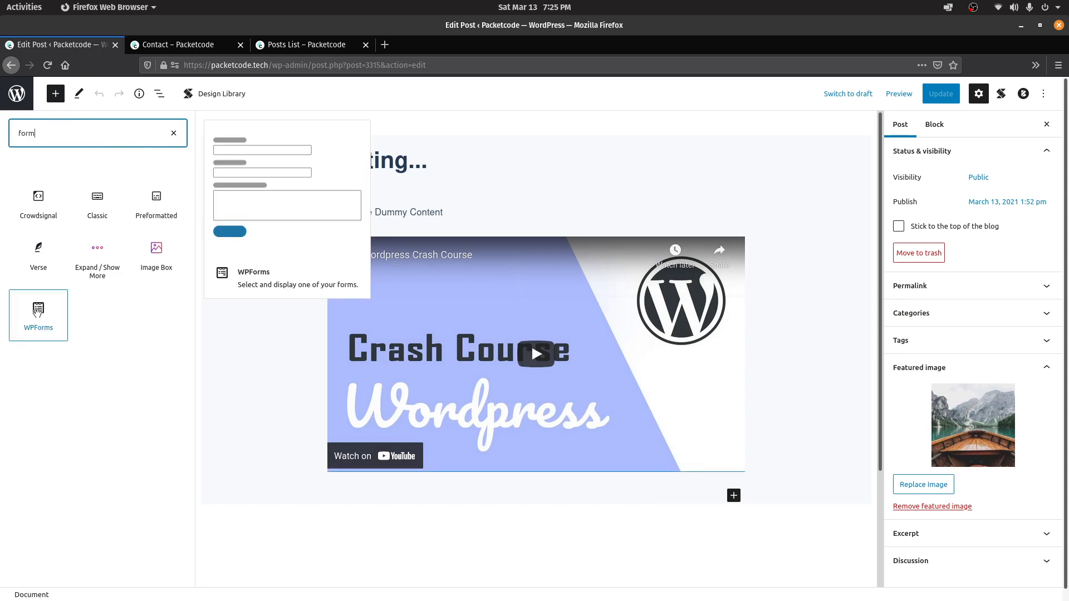
left_click(38, 311)
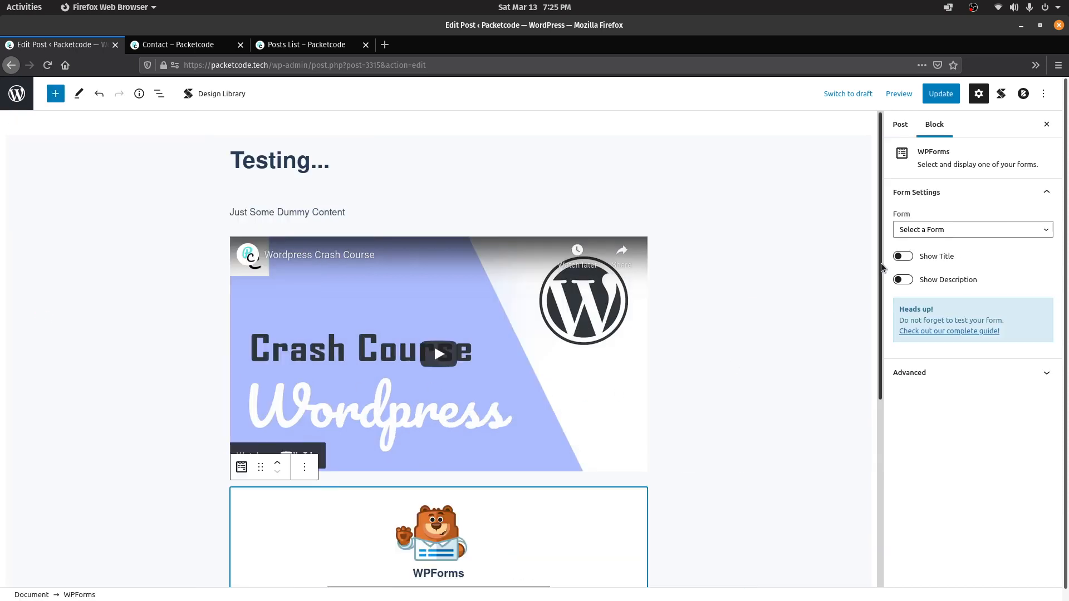
scroll(880, 386, "down", 4)
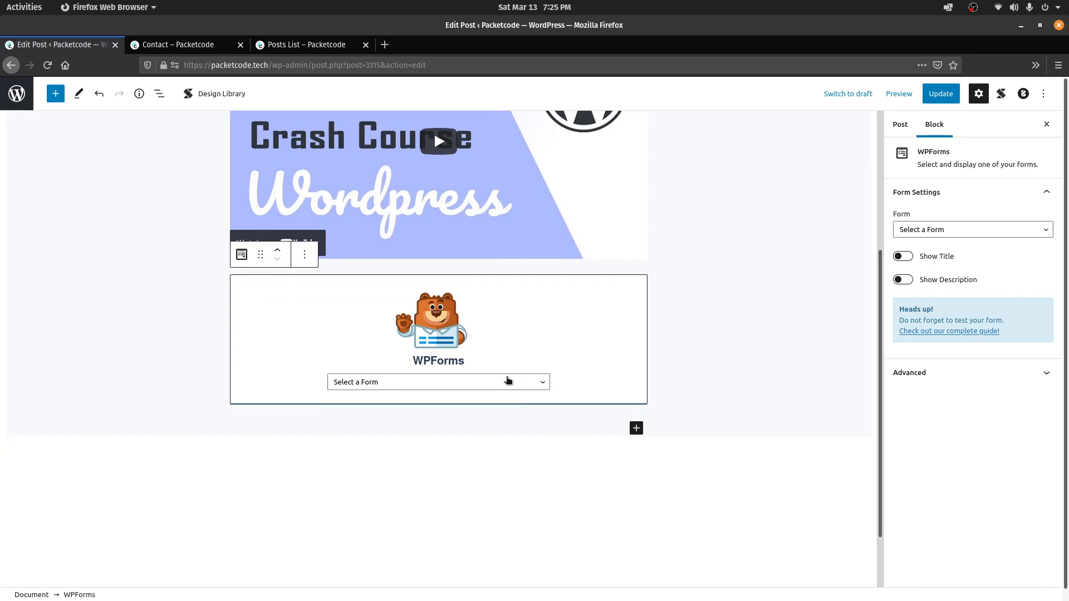
left_click(384, 386)
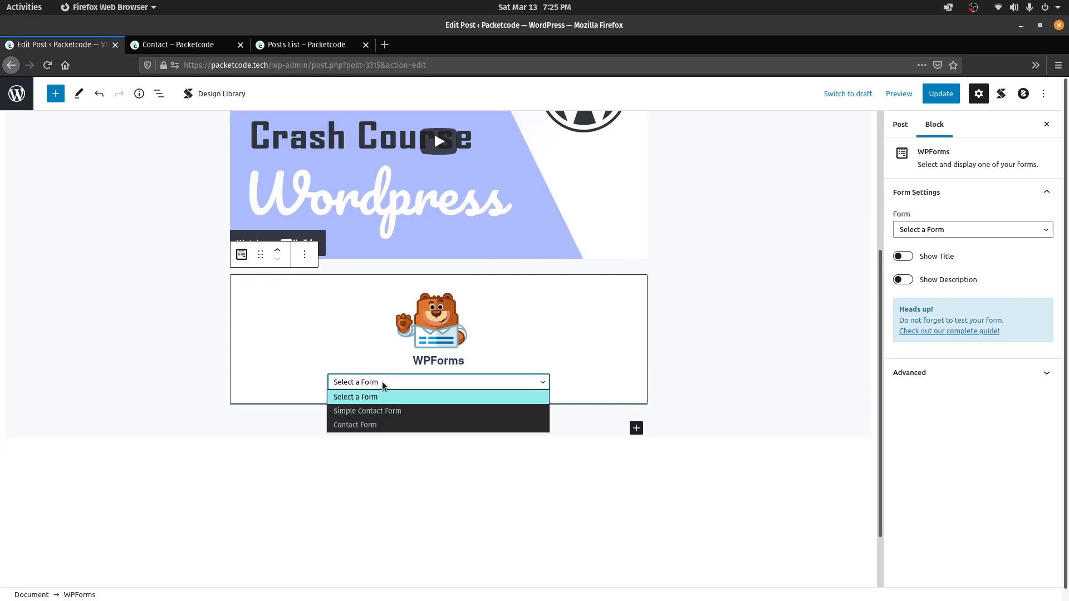
left_click(376, 426)
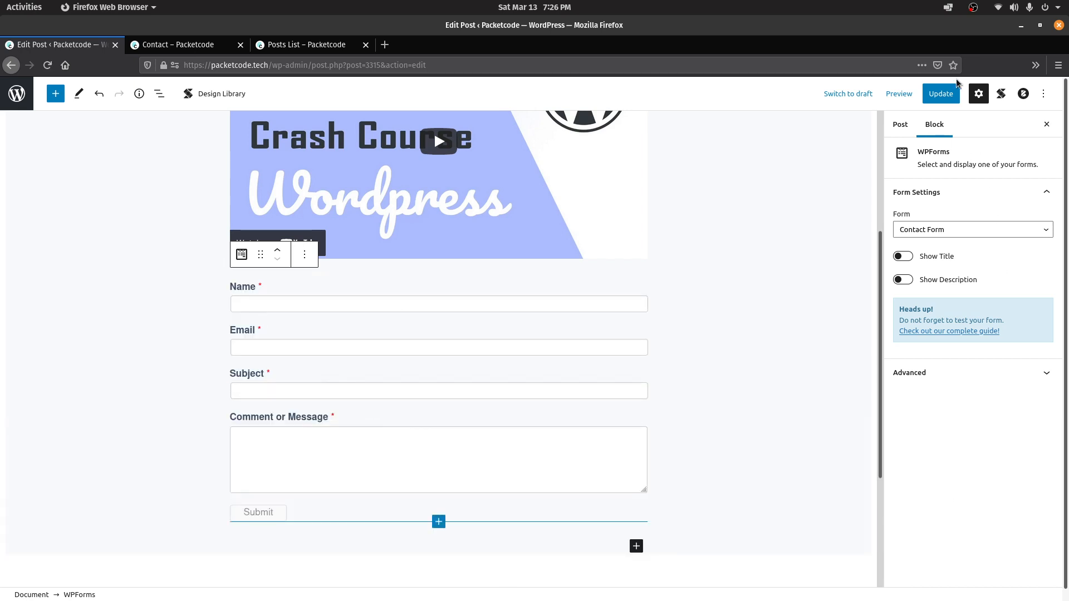
left_click(938, 94)
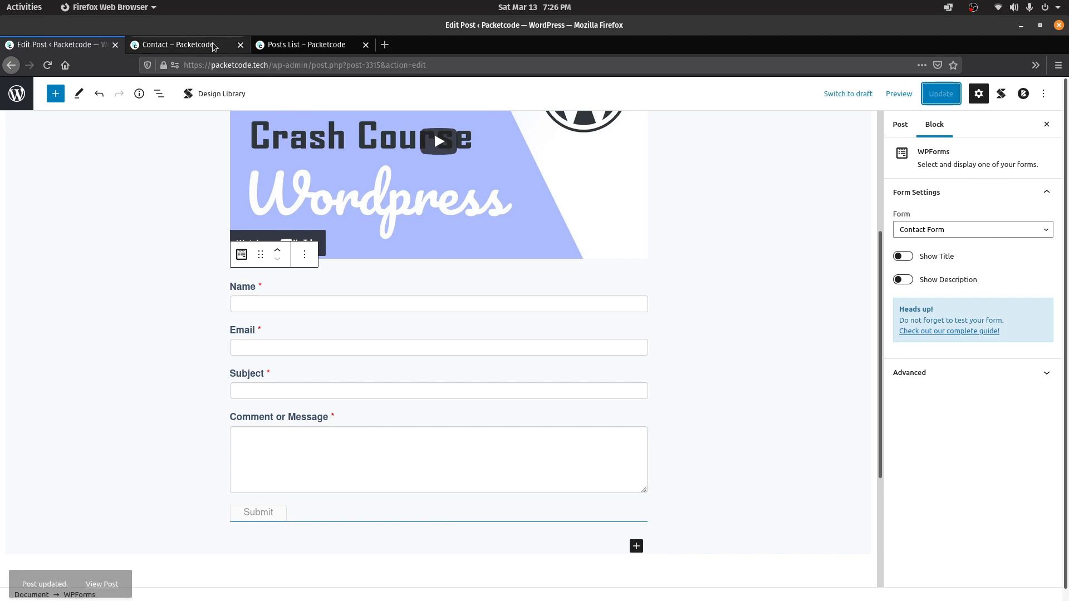
Confirm the Contact Form fields show beneath the video on the live Testing… post, then return to All Posts
left_click(275, 44)
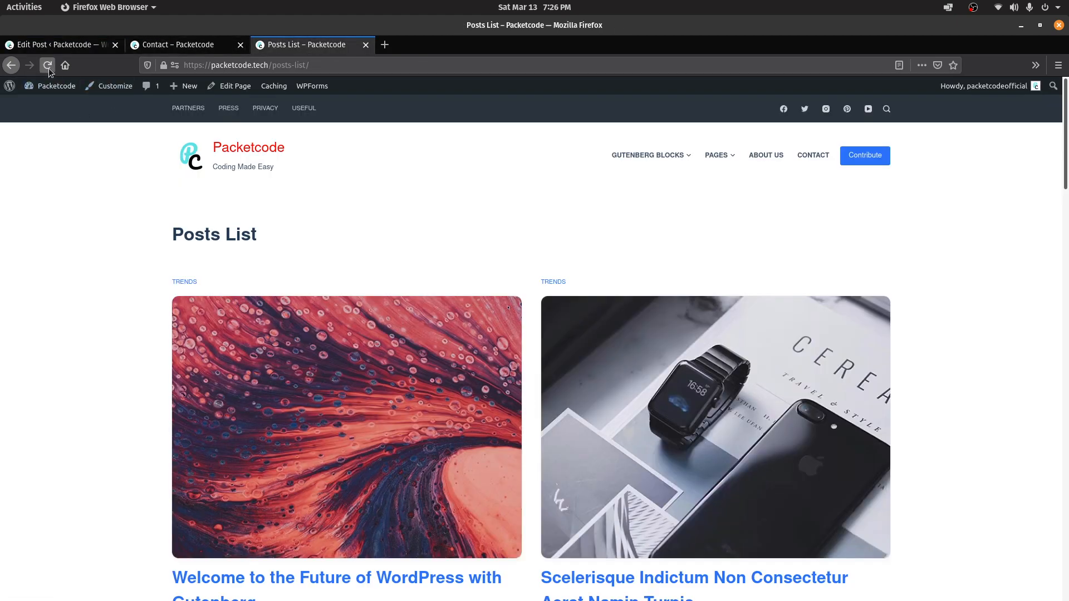
left_click(226, 222)
scroll(1044, 187, "down", 15)
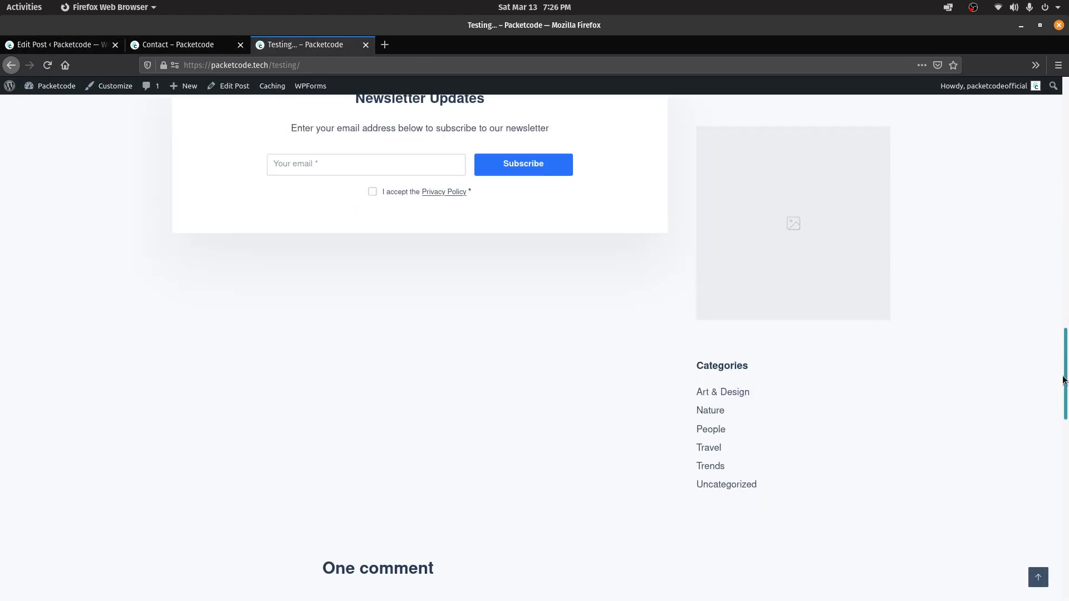
scroll(116, 248, "up", 10)
left_click_drag(125, 216, 257, 433)
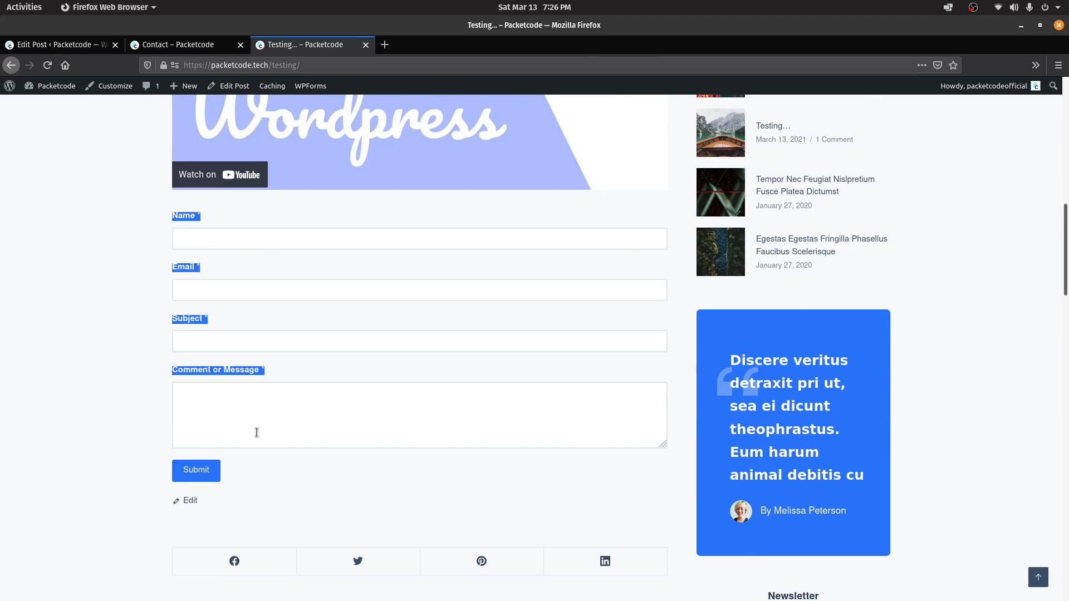
left_click(67, 45)
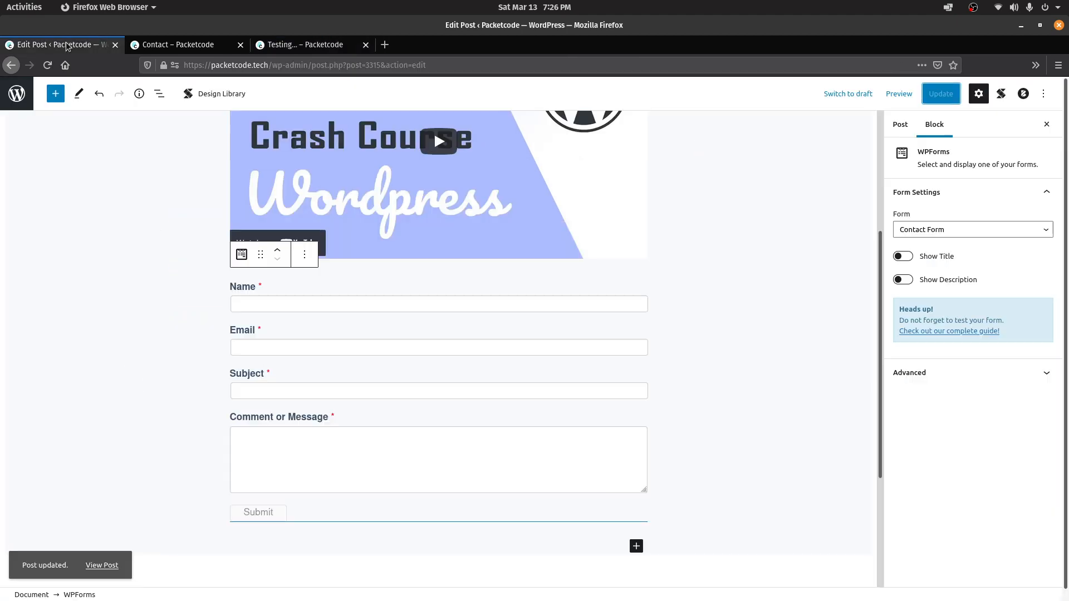
left_click(11, 65)
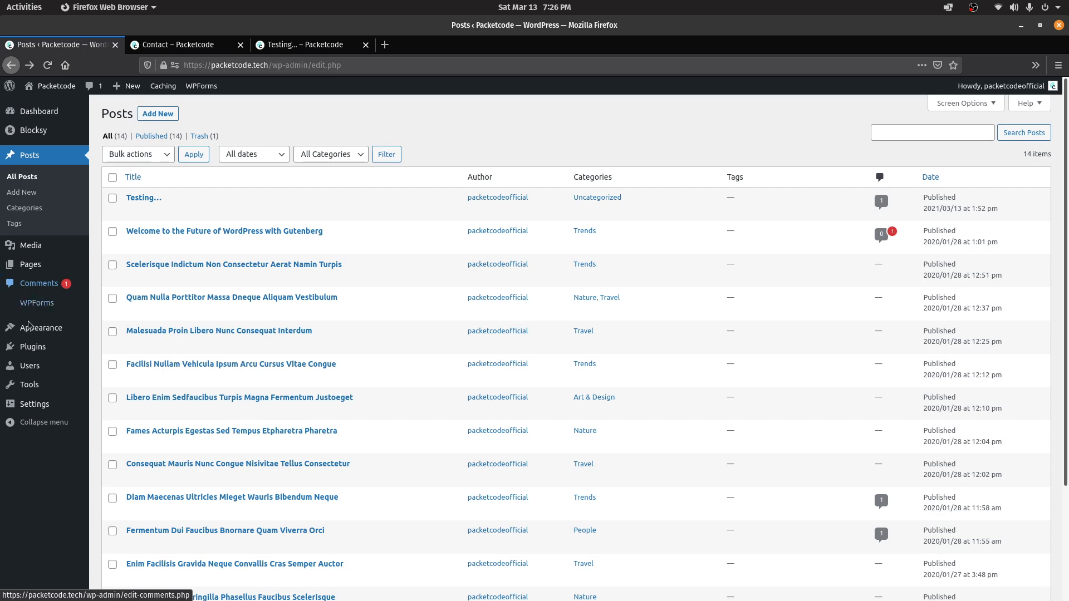
Open Plugins > Add New, glance at the live Contact and home pages, then return to Add Plugins
left_click(32, 347)
left_click(167, 113)
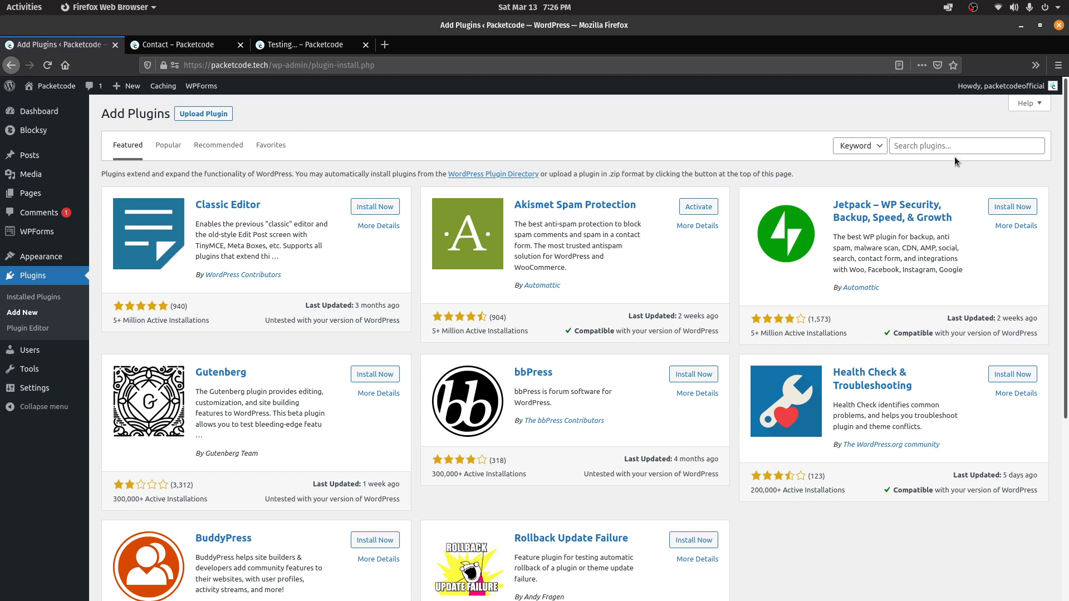
left_click(956, 147)
left_click(180, 48)
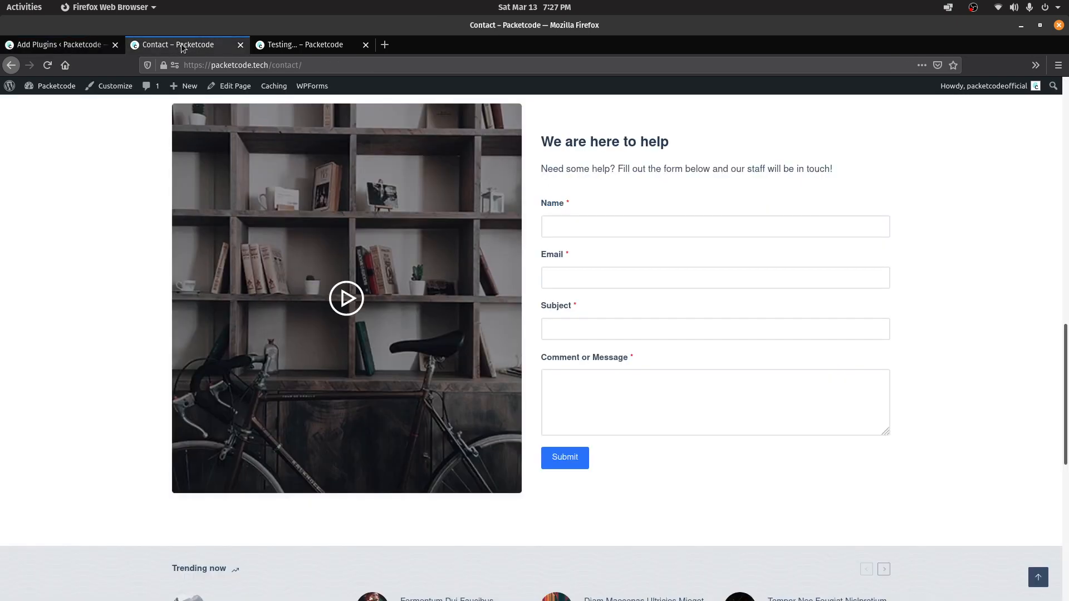
left_click(1067, 123)
left_click(250, 147)
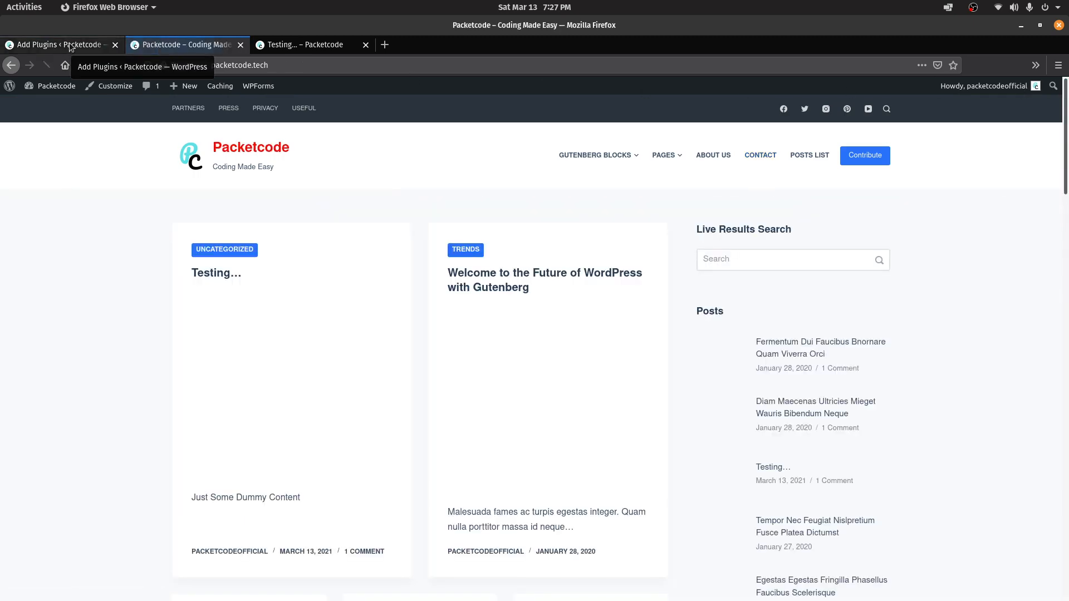
left_click(71, 46)
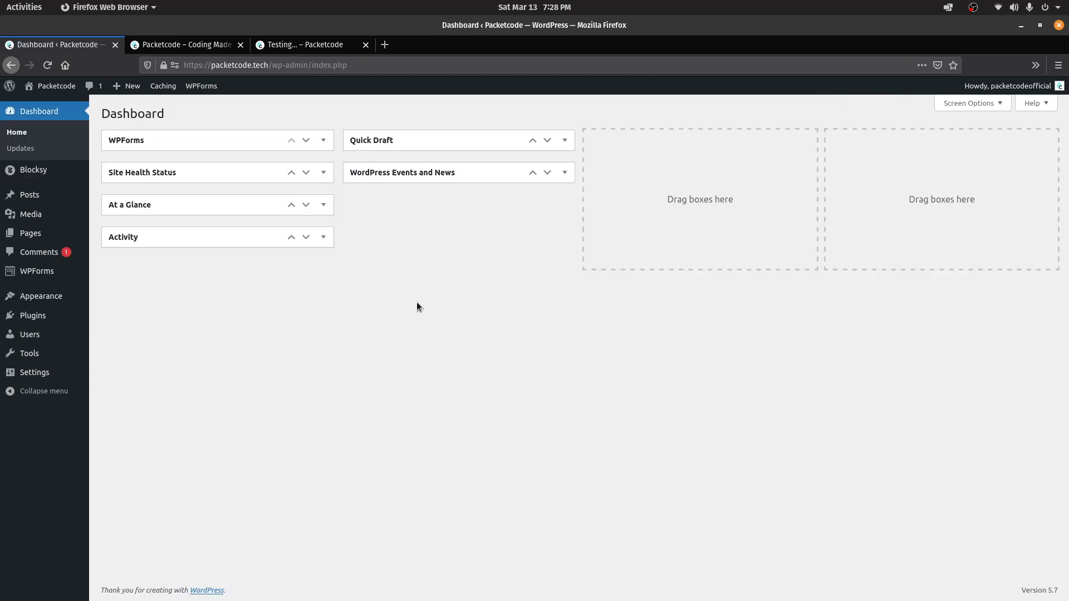
Import the Blocksy Modern Shop starter site with Elementor, including its required plugins and content
left_click(46, 170)
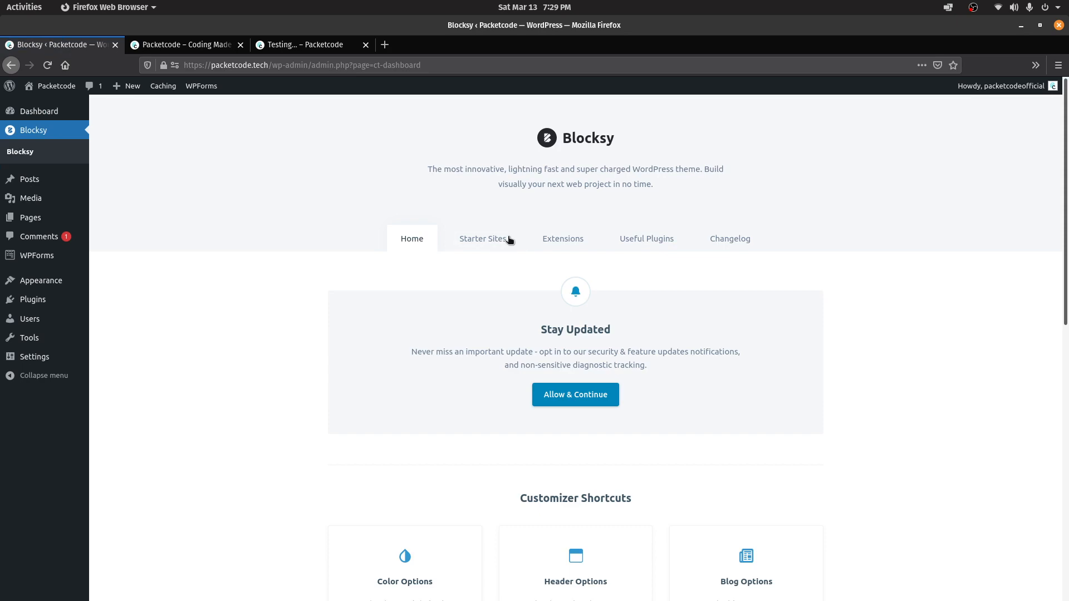
left_click(504, 240)
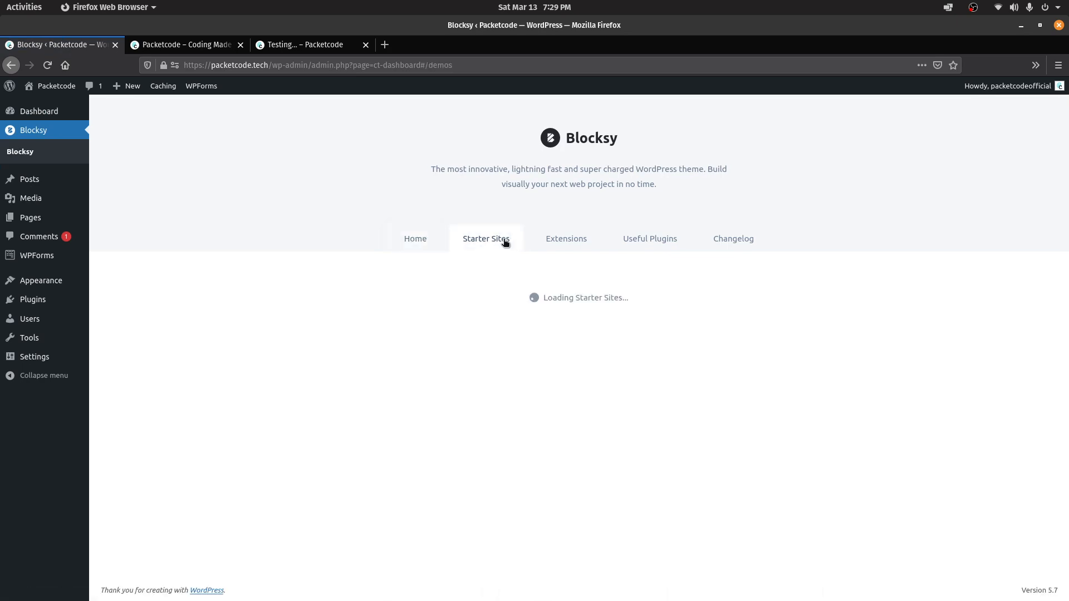
scroll(504, 242, "down", 5)
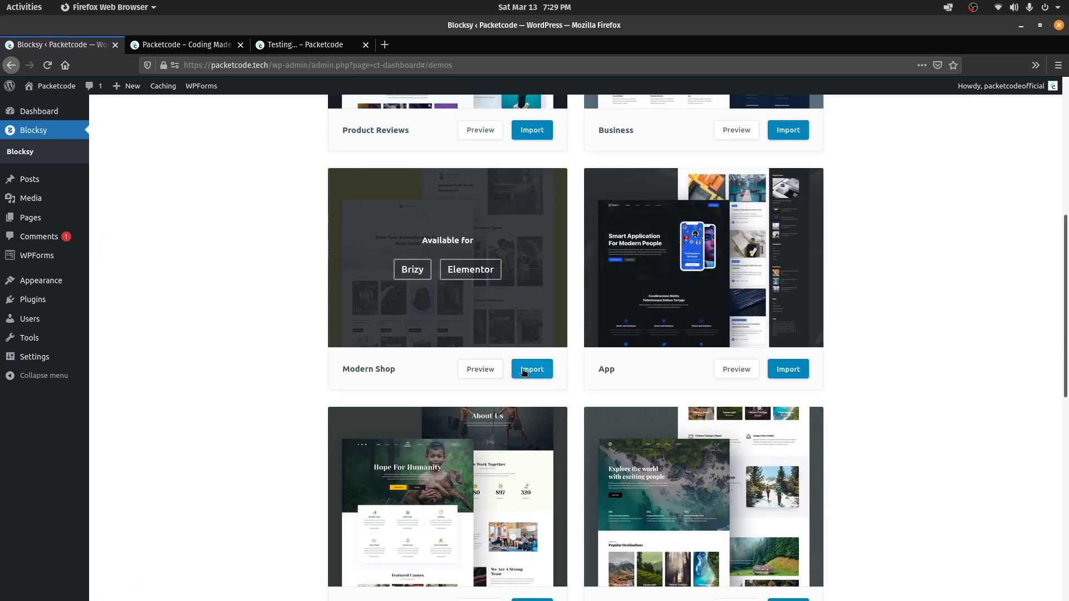
left_click(526, 371)
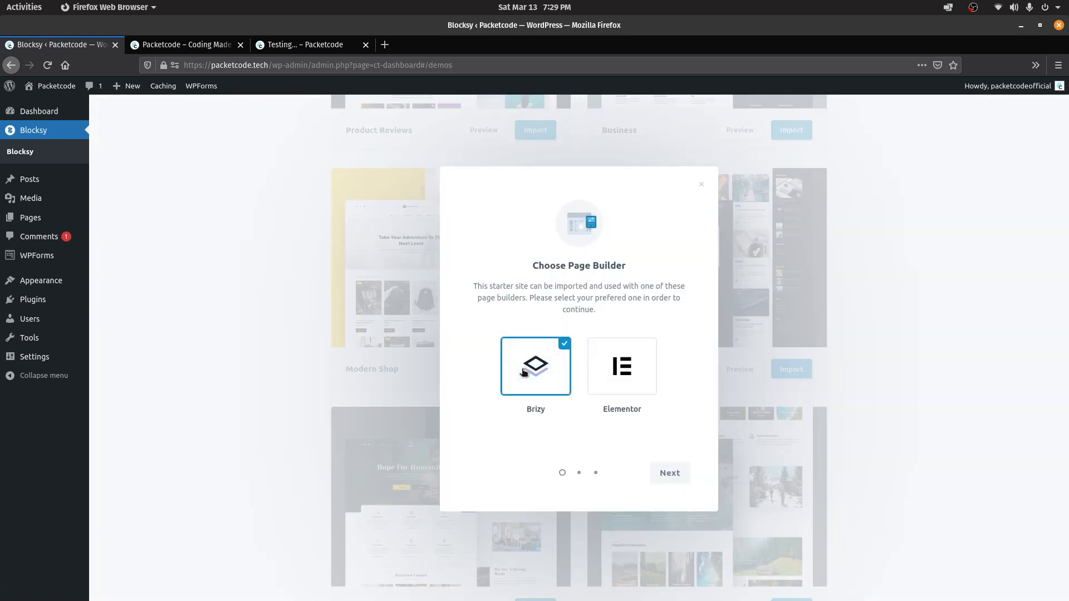
left_click(611, 371)
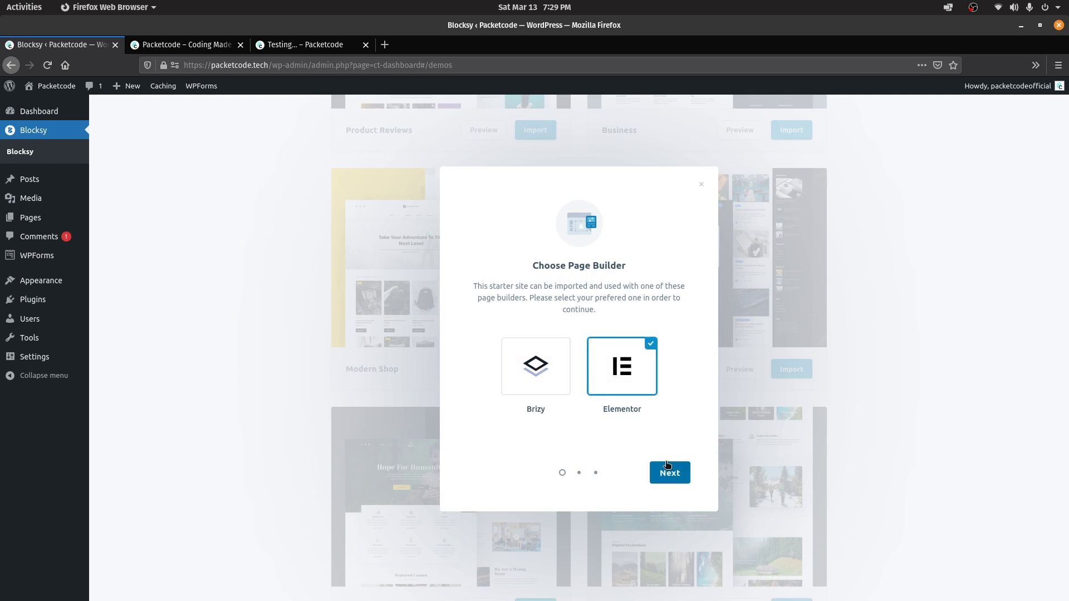
left_click(667, 465)
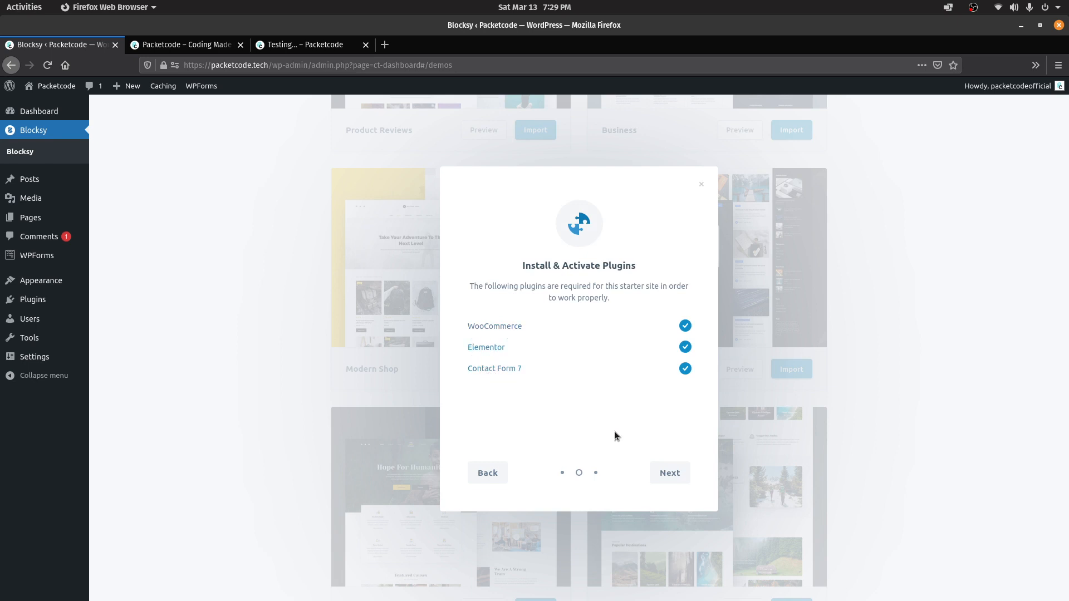
left_click(660, 469)
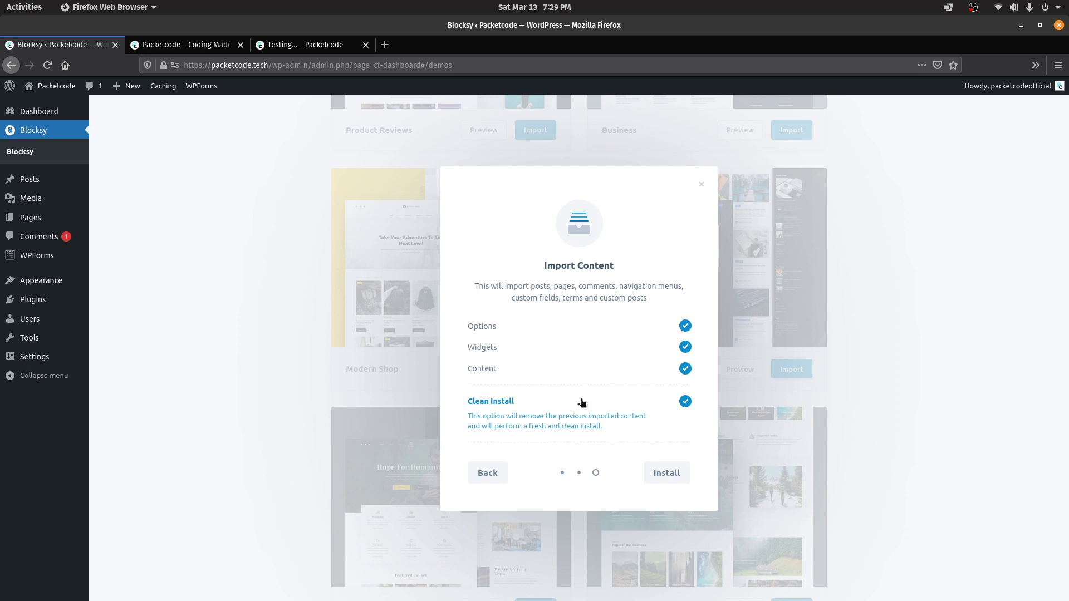
left_click(671, 476)
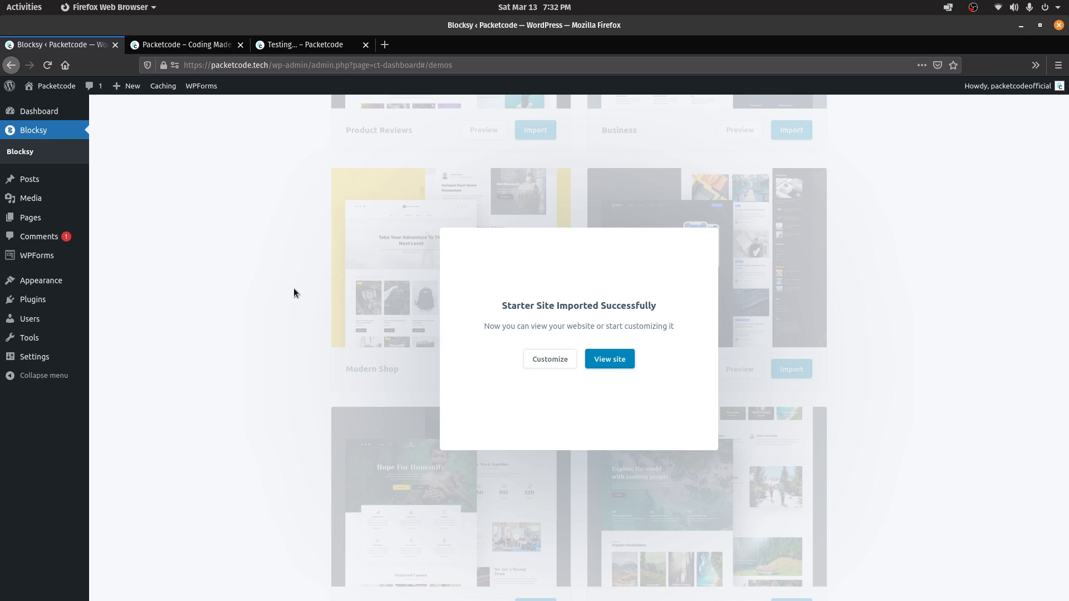
left_click(294, 291)
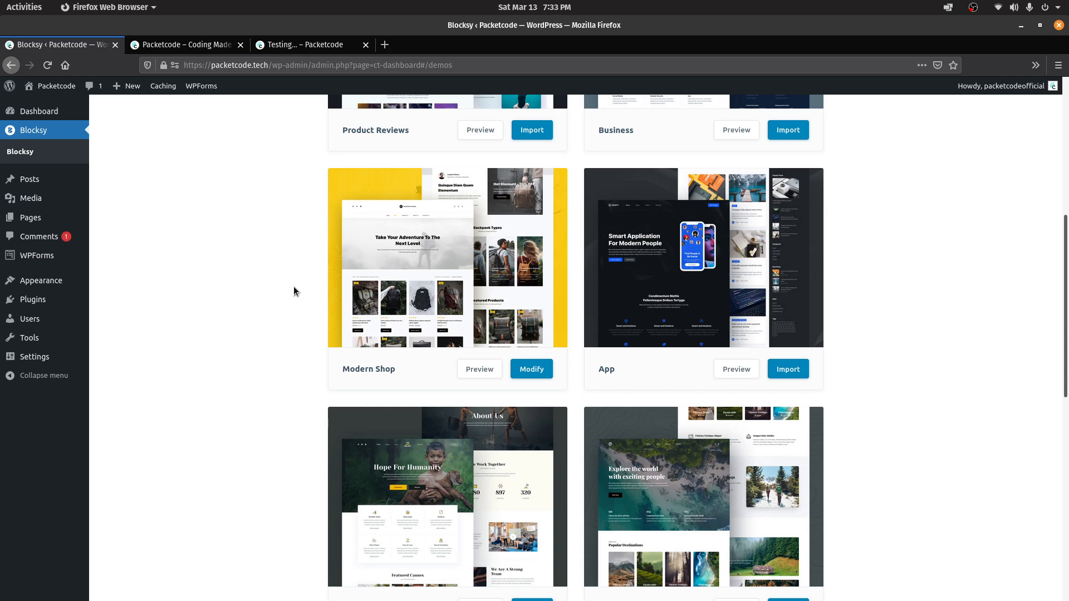
In WooCommerce Payments, open PayPal Standard, check the receiver email, and save its settings
key("F5")
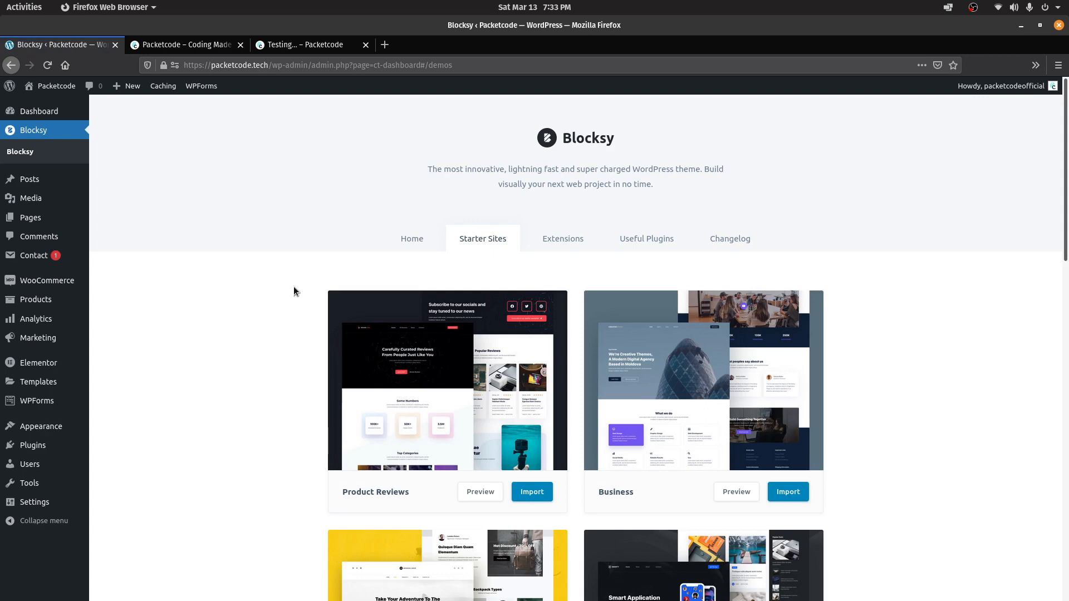
left_click(28, 282)
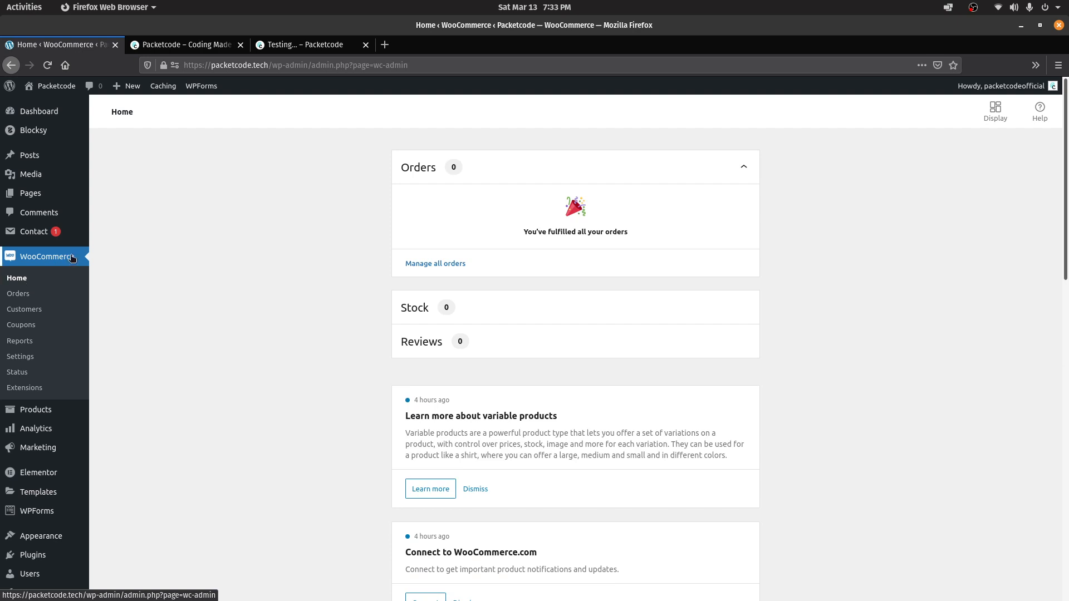
left_click(22, 349)
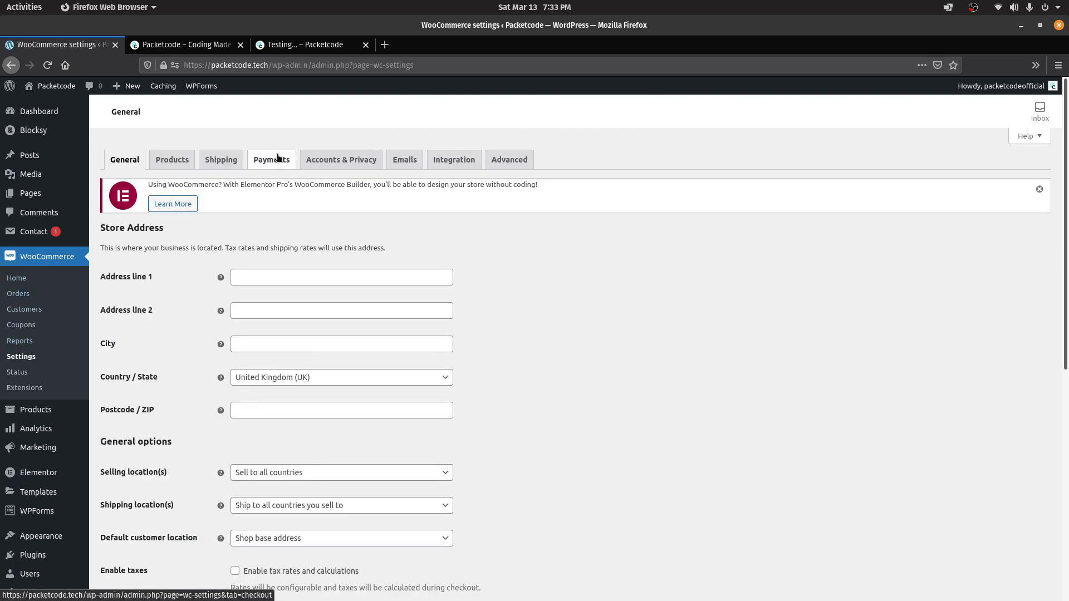
left_click(277, 158)
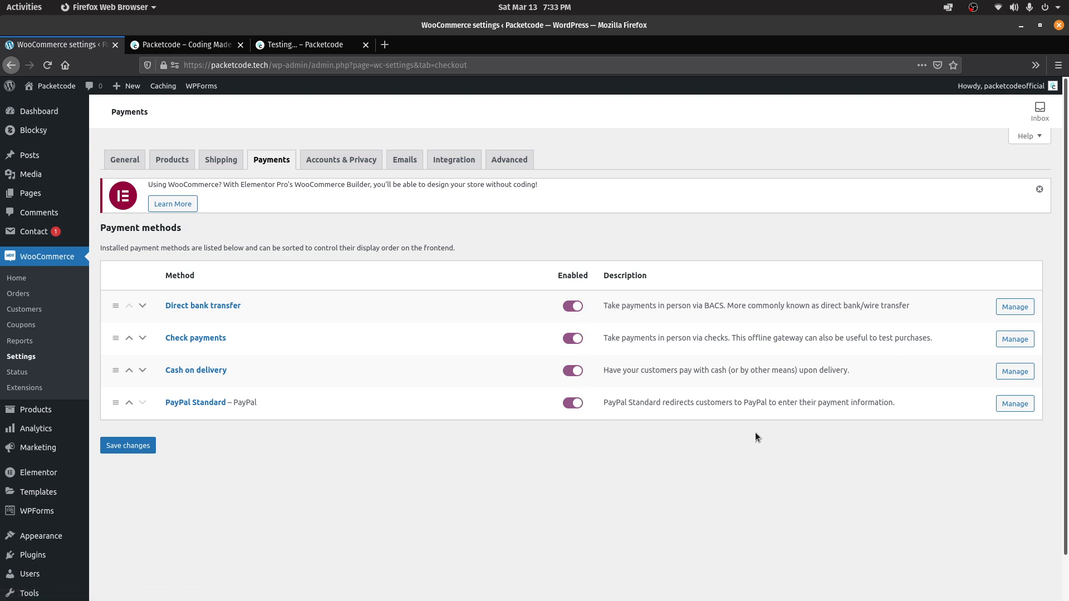
left_click(1013, 411)
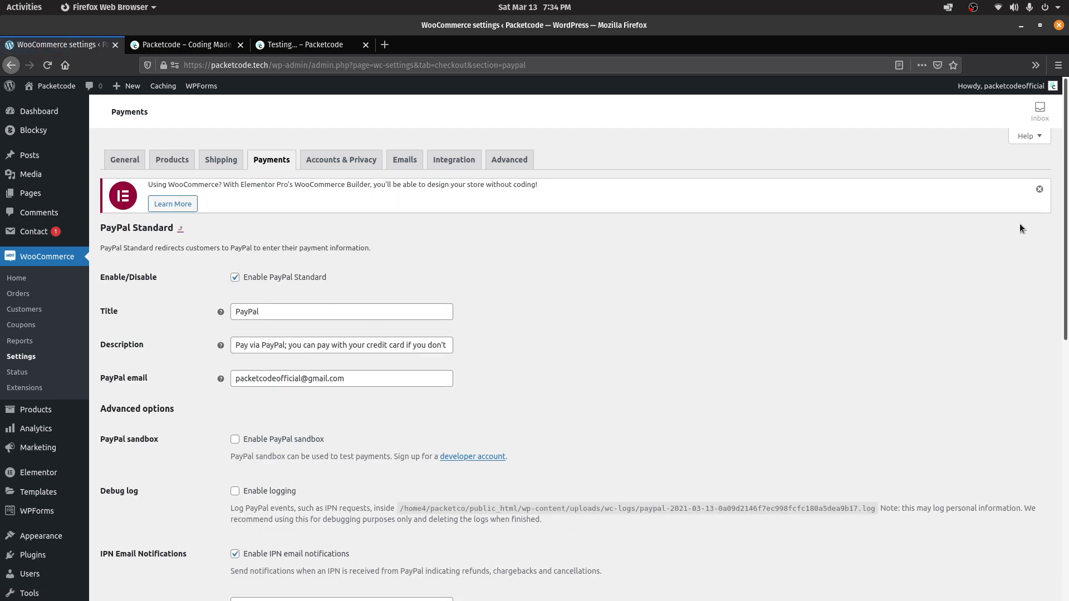
scroll(1066, 249, "down", 3)
scroll(1066, 250, "down", 5)
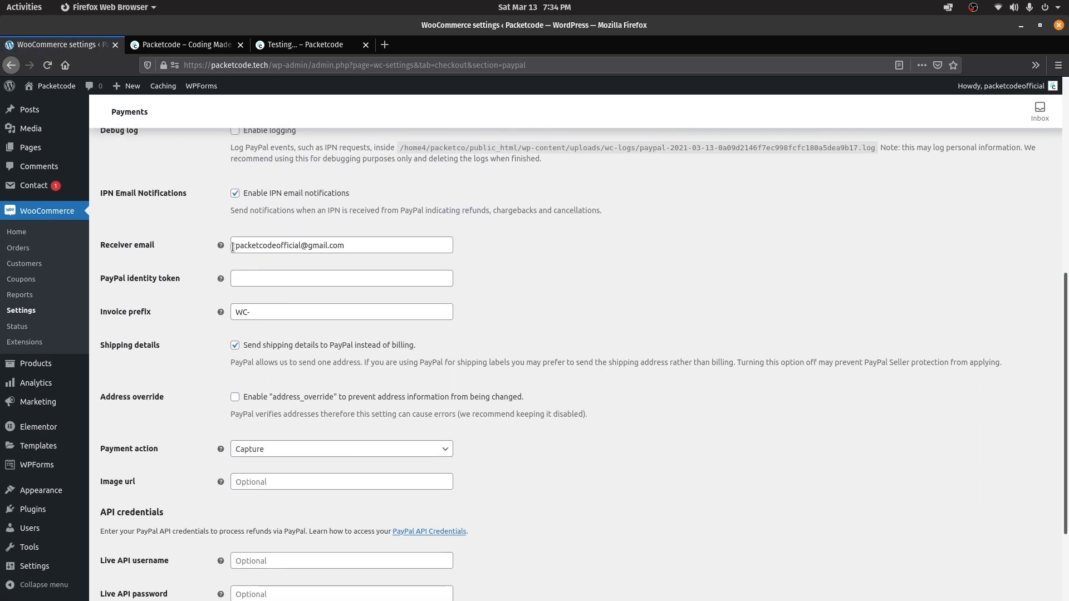
left_click_drag(233, 247, 388, 265)
scroll(803, 290, "down", 3)
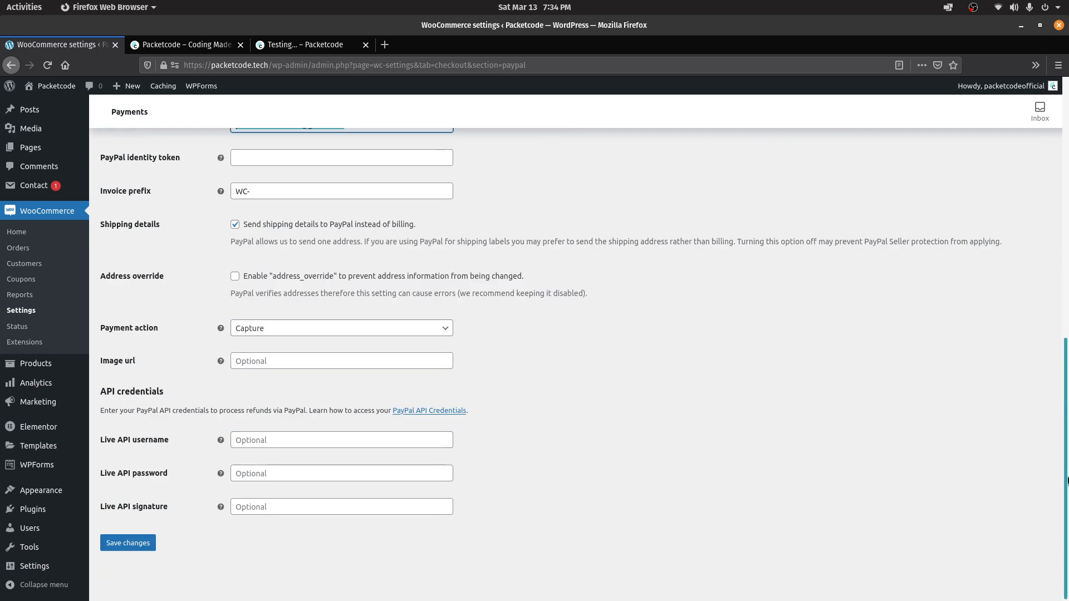
left_click(124, 541)
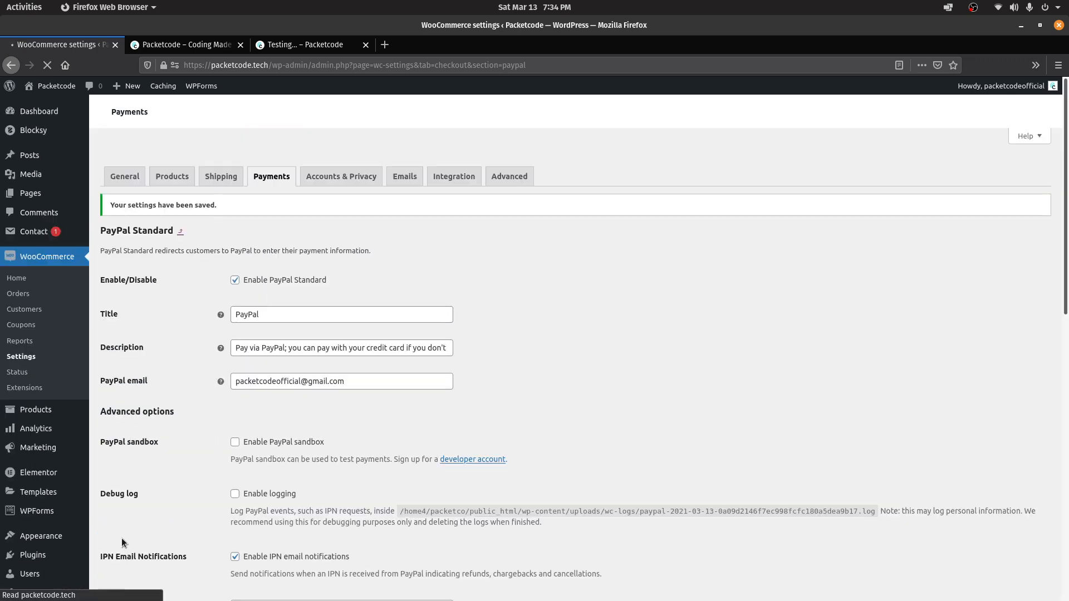
scroll(1066, 464, "down", 7)
left_click_drag(1067, 462, 1066, 119)
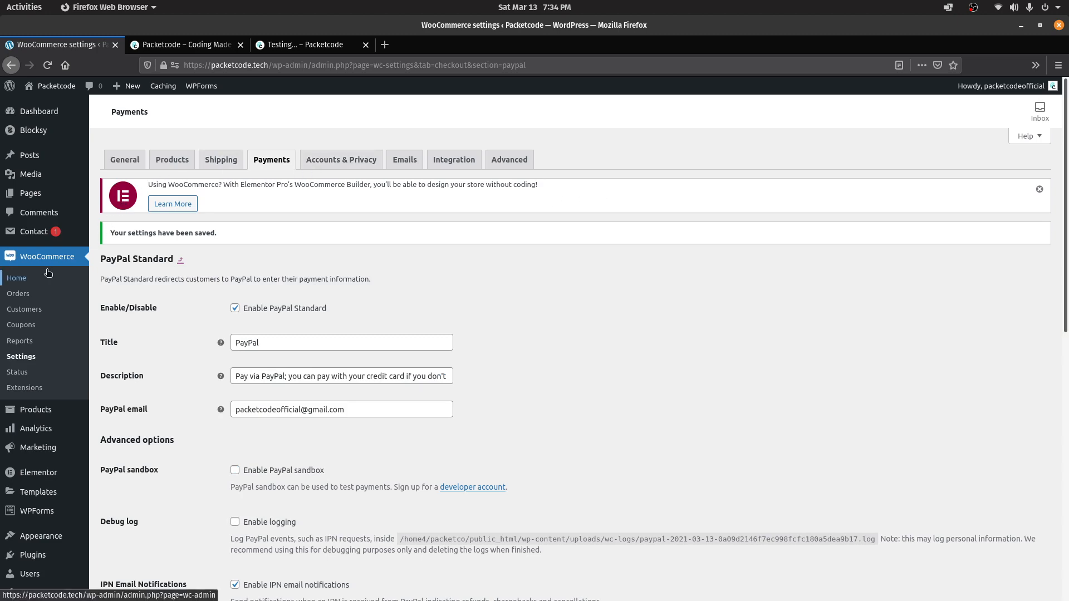
Reload the storefront showing pound prices and add the £70.00 Aturna backpack to the cart
mouse_move(23, 409)
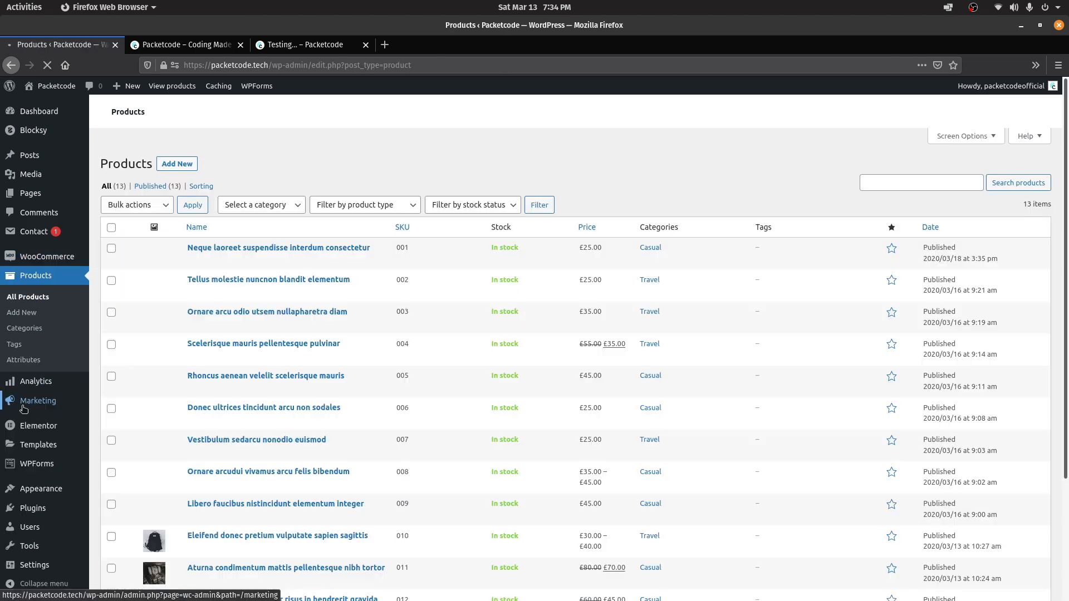
left_click_drag(1067, 224, 1067, 116)
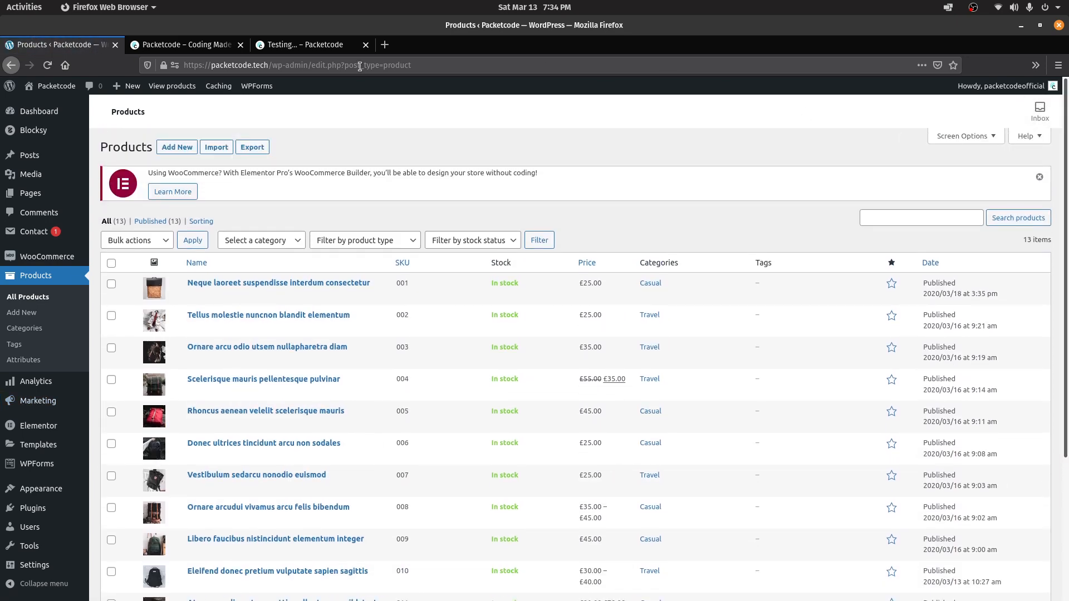
left_click(183, 45)
left_click(47, 65)
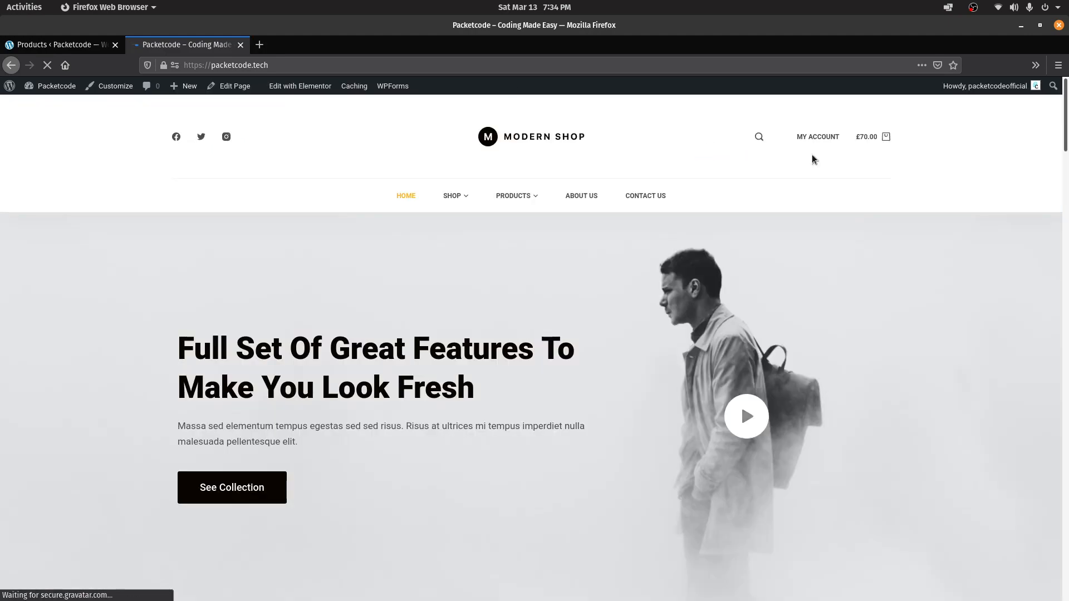
left_click_drag(1067, 124, 1068, 359)
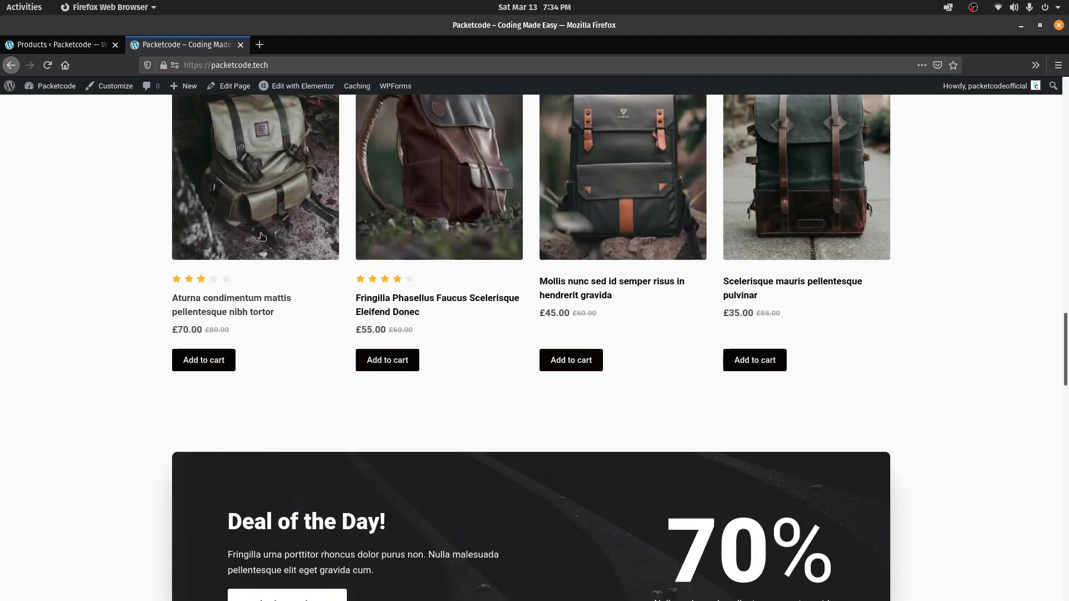
left_click(211, 363)
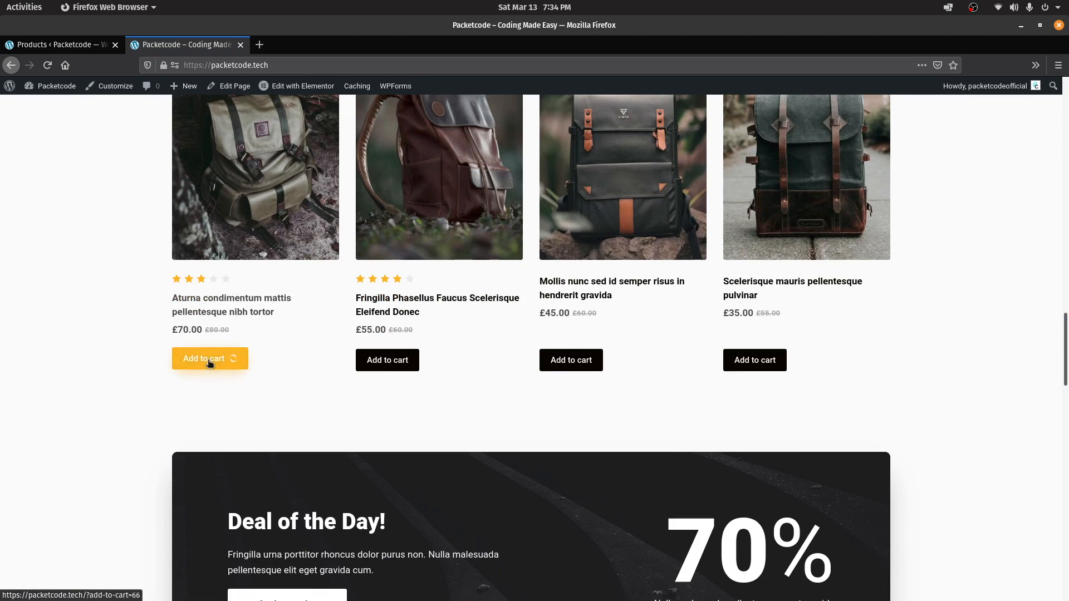
Go from the cart to checkout and choose PayPal as the payment method
left_click(201, 366)
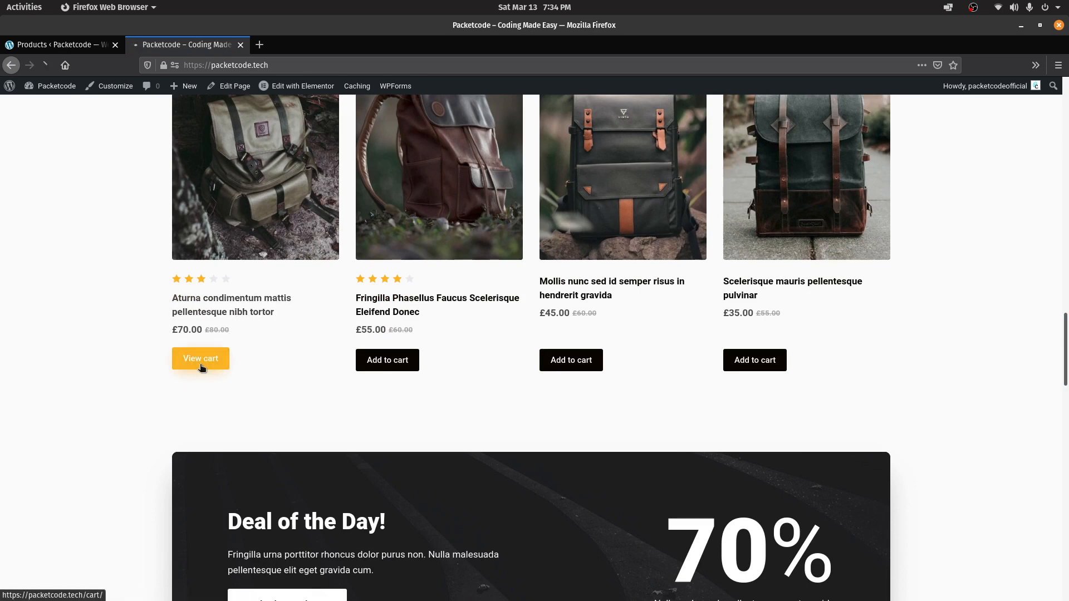
left_click(265, 362)
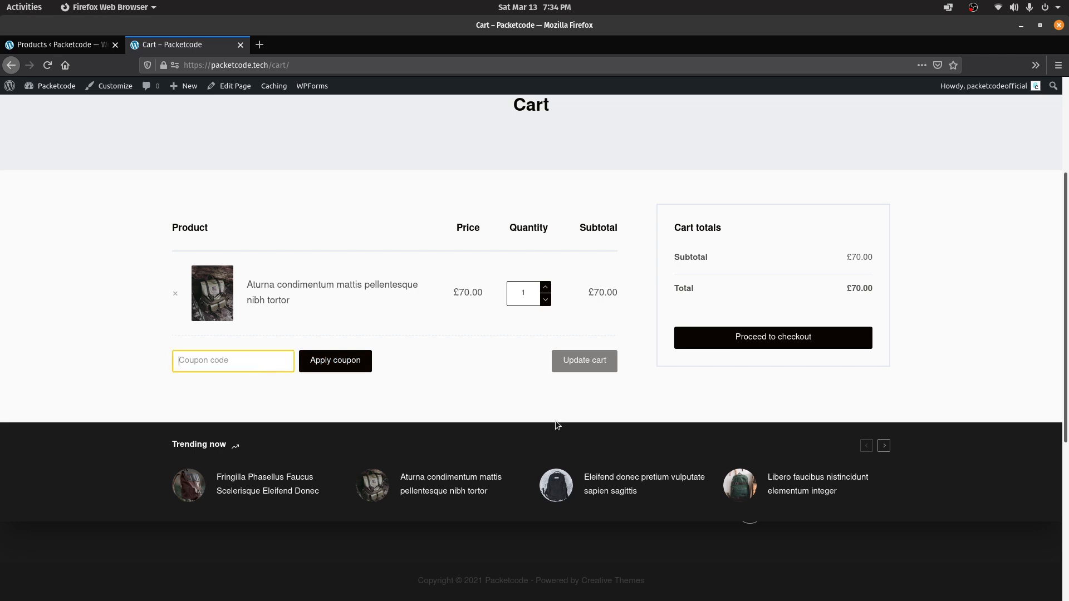
left_click(738, 340)
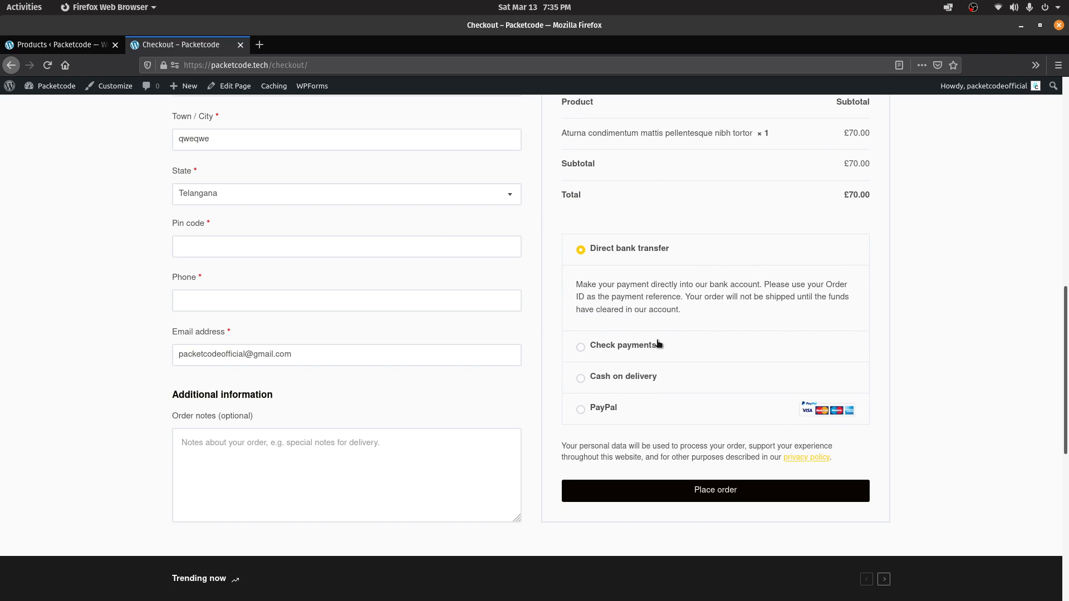
left_click(607, 408)
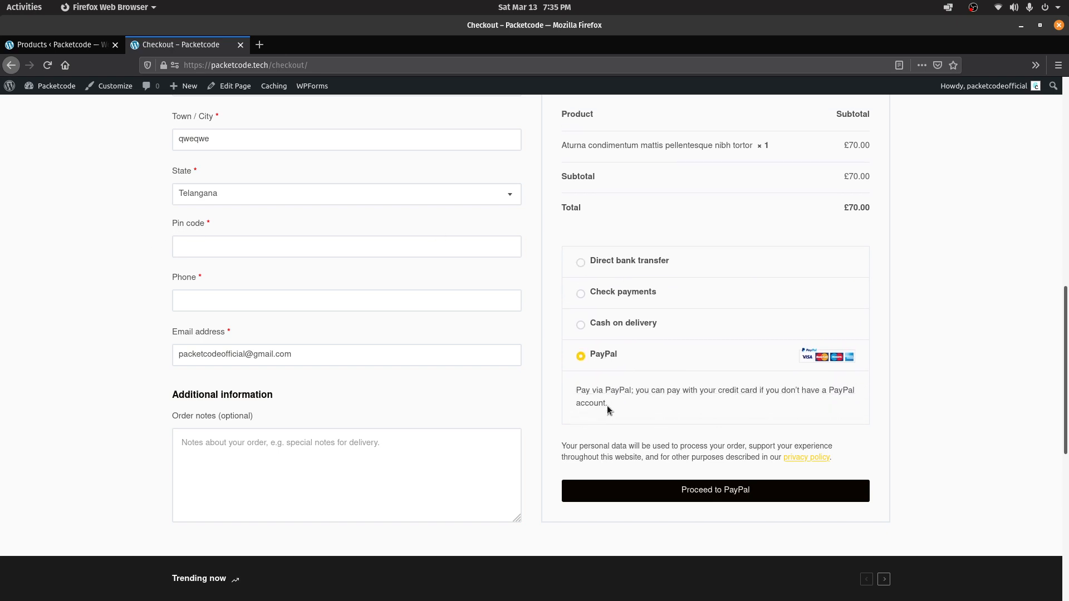
left_click(616, 482)
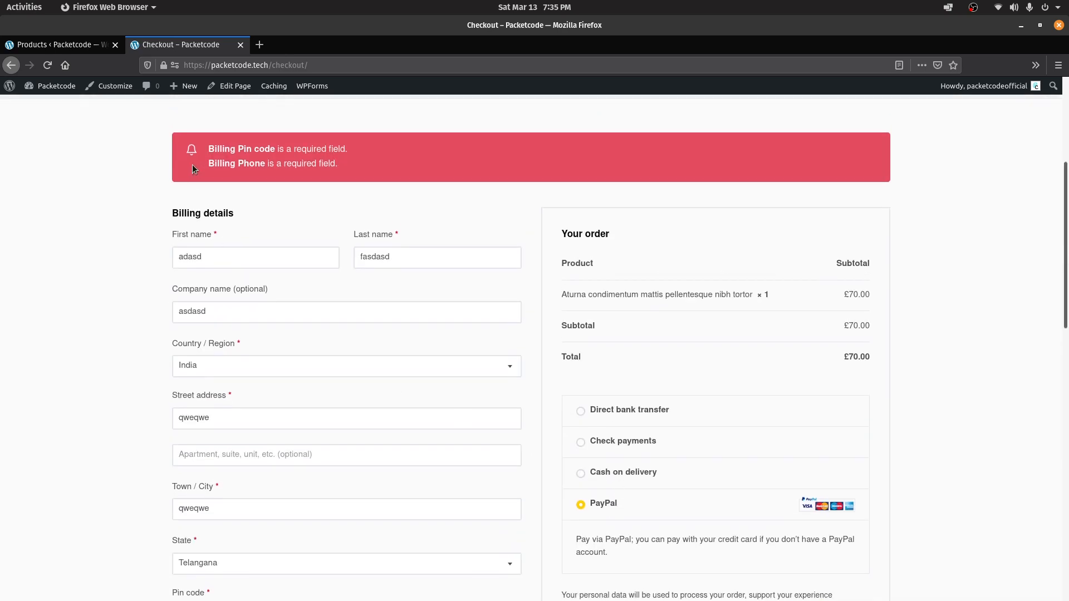
Fill in the billing pin code, fixing a mistyped digit, and the phone number
scroll(863, 282, "down", 4)
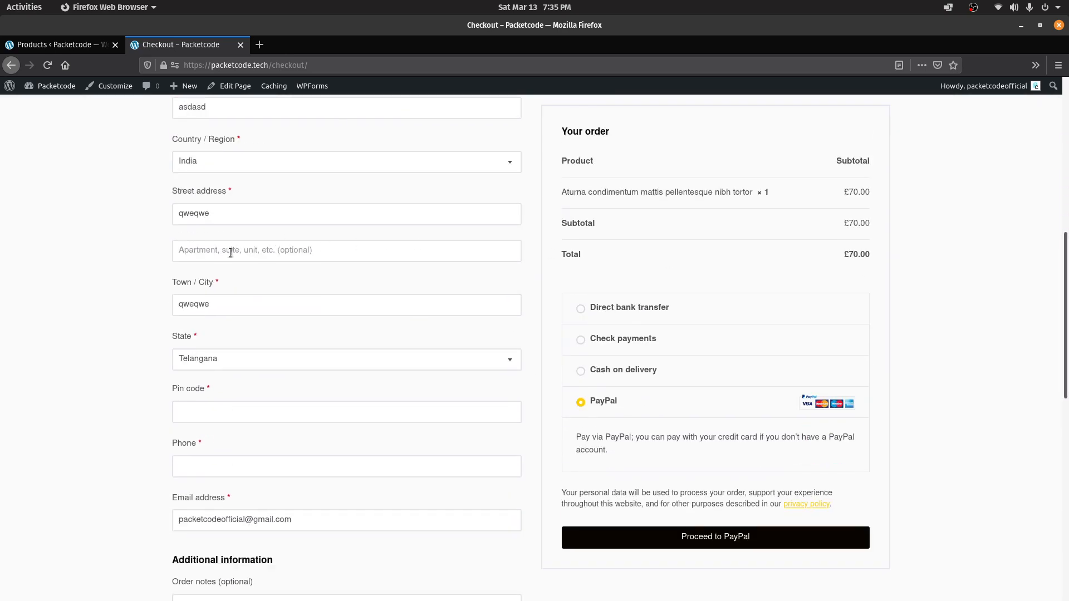
left_click(227, 415)
type("5000031")
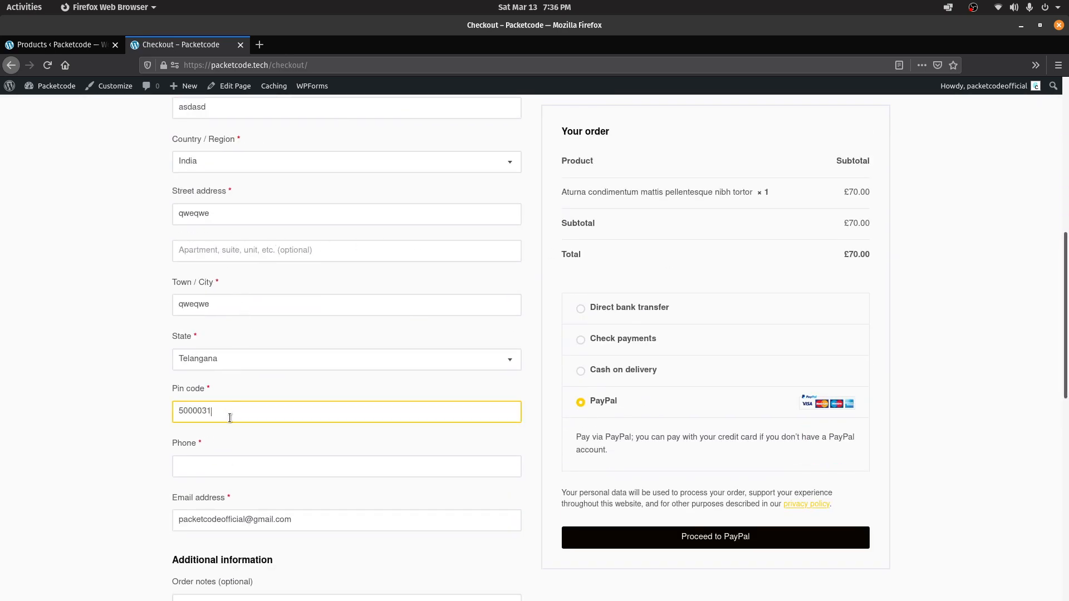
key("Left")
key("Left")
key("BackSpace")
left_click(198, 462)
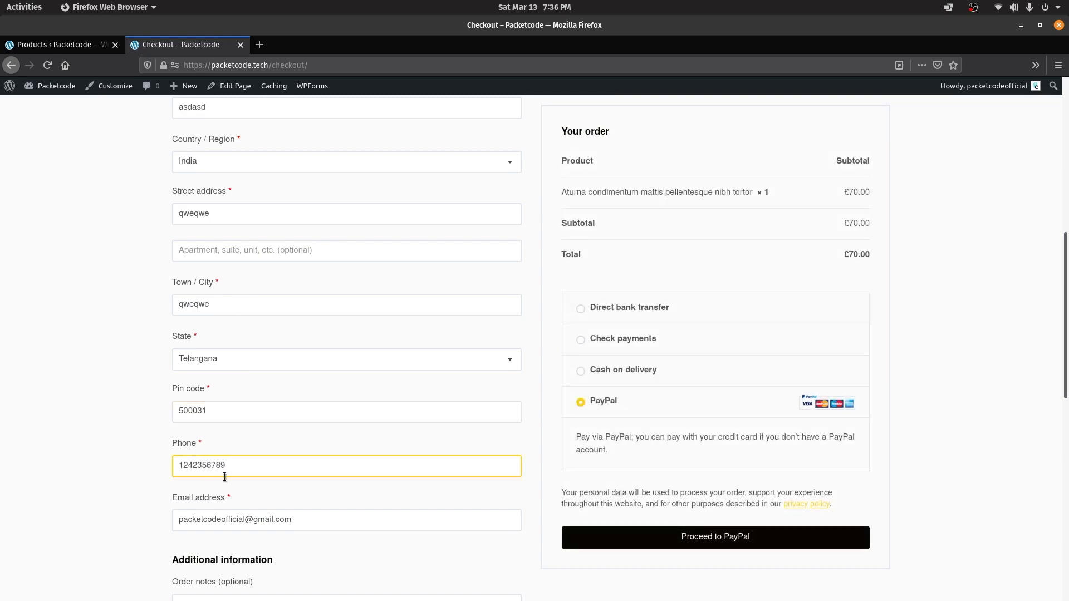
scroll(225, 477, "down", 5)
Send the order to PayPal, review the £70.00 GBP payment page, then return to checkout
left_click(743, 366)
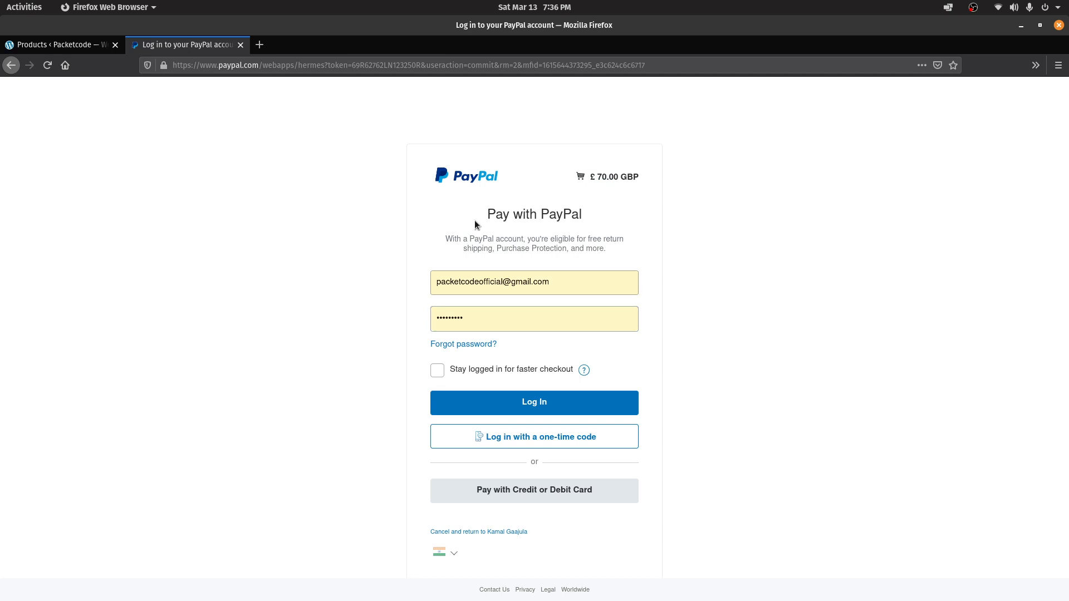
left_click_drag(474, 219, 607, 229)
left_click(607, 229)
left_click_drag(603, 177, 590, 177)
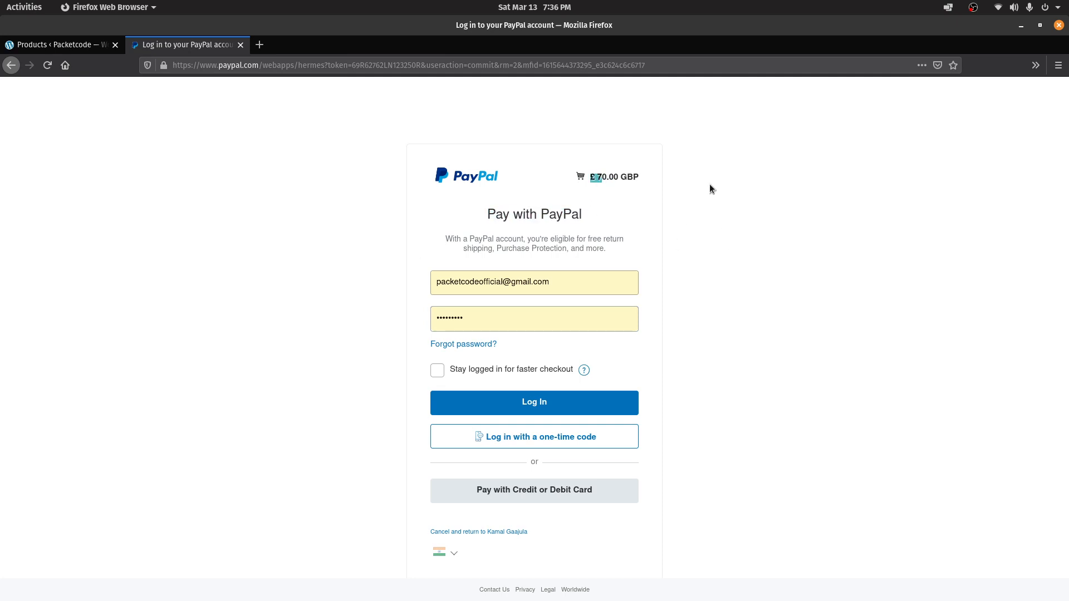
left_click(721, 225)
triple_click(1068, 240)
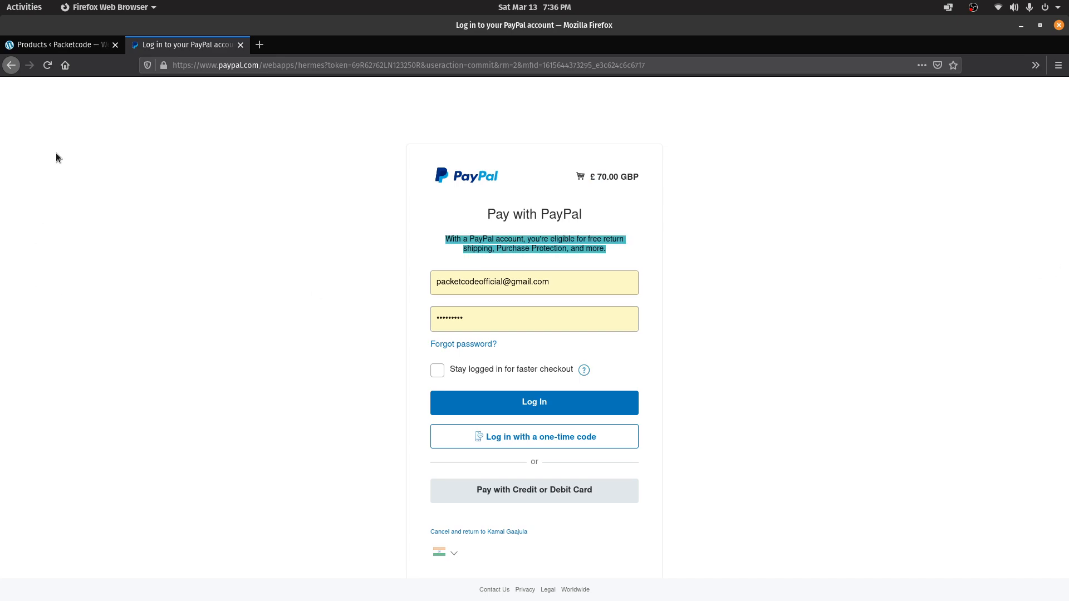
left_click(10, 65)
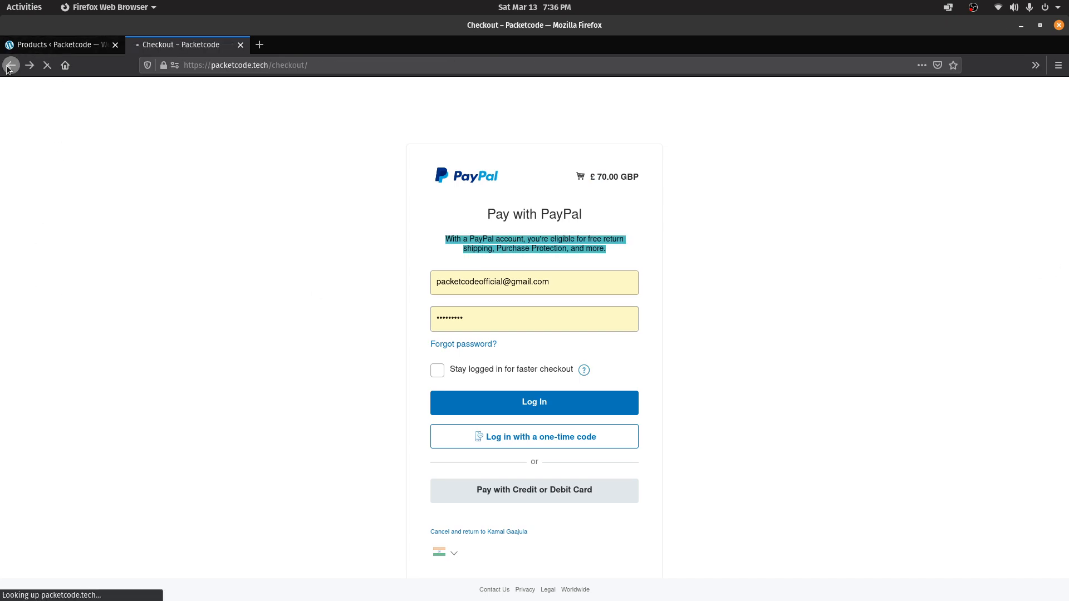
In the admin, browse the Analytics and Marketing overviews, then start a new product via Products > Add New
left_click_drag(1065, 450, 1064, 158)
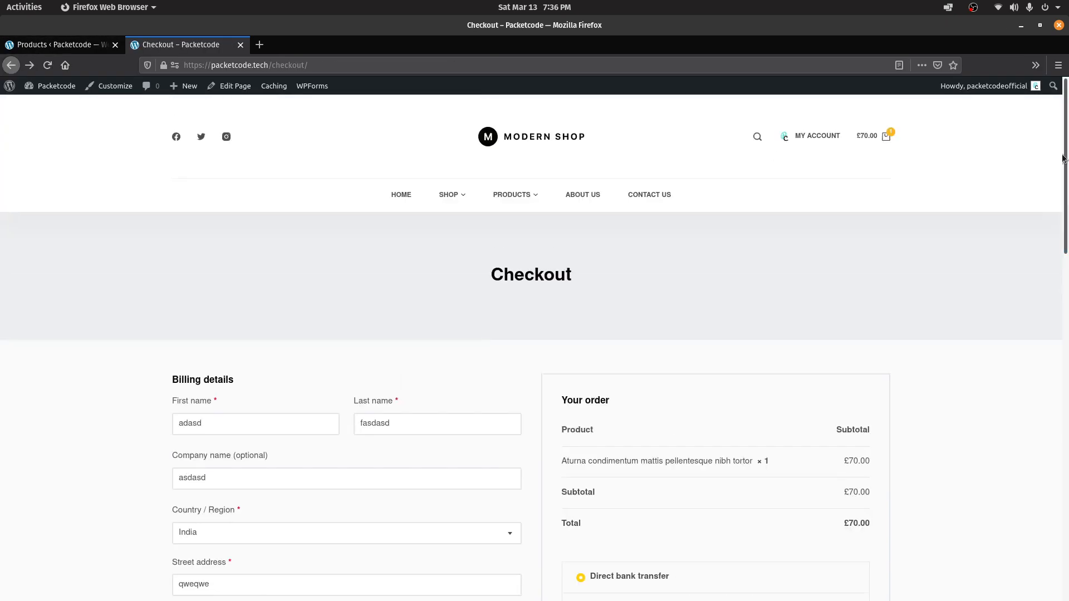
left_click(55, 49)
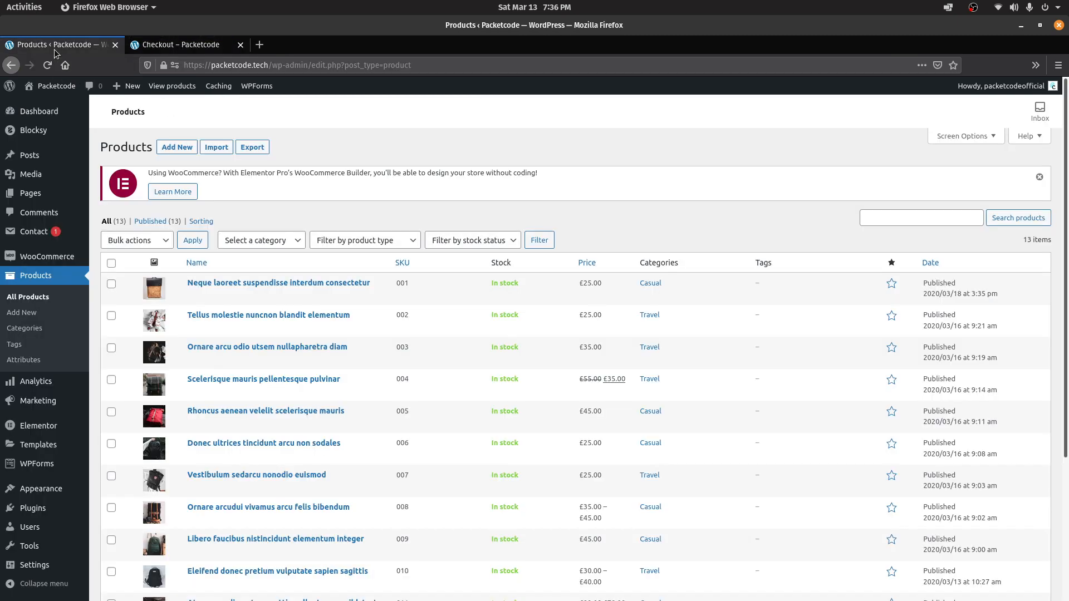
left_click(40, 384)
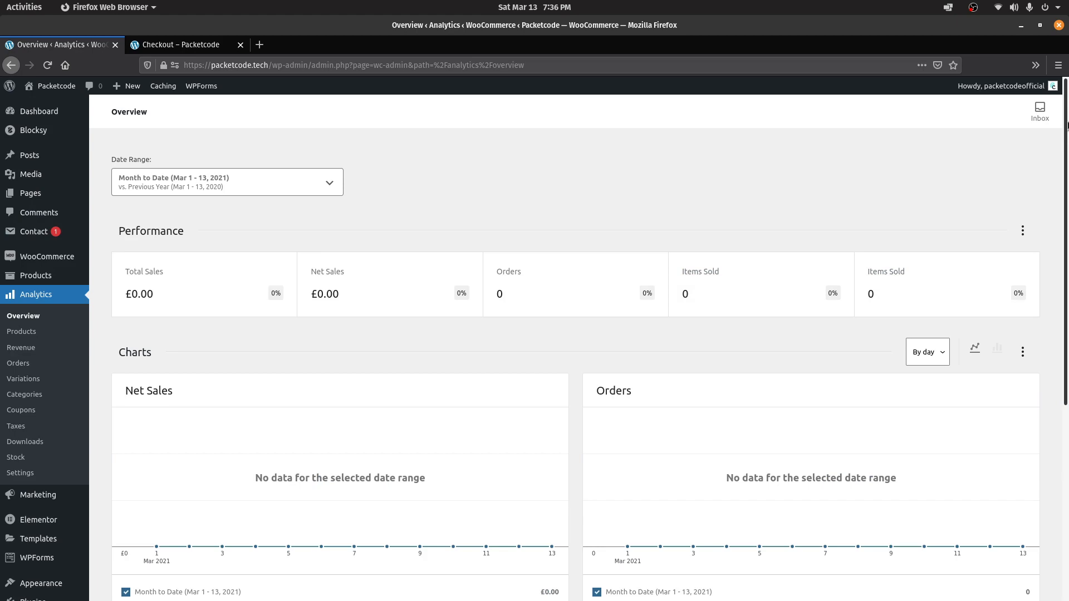
left_click_drag(1067, 176, 1067, 367)
scroll(338, 264, "up", 5)
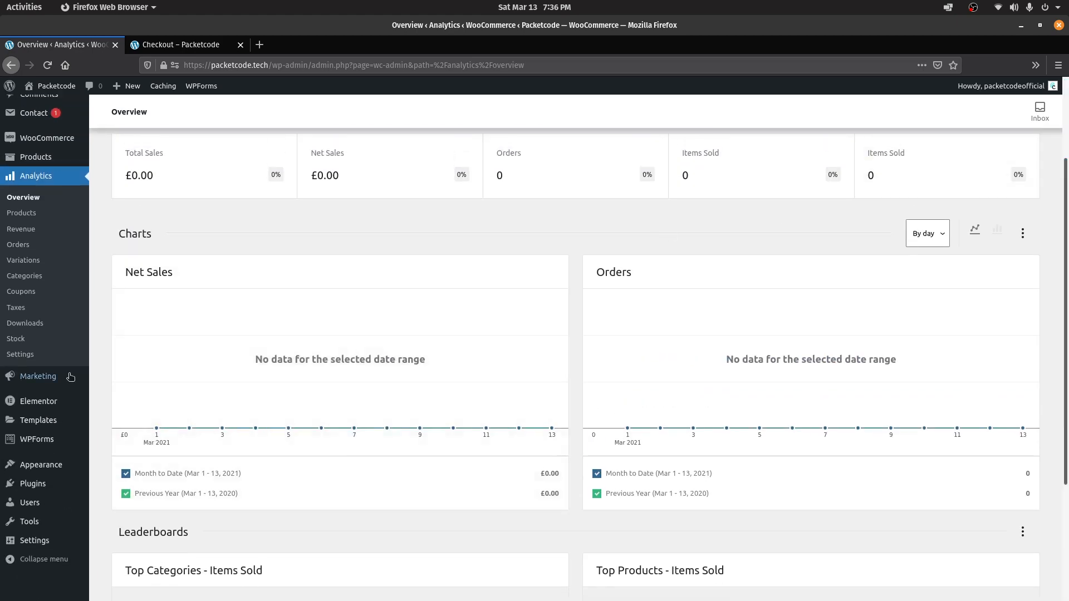
left_click(34, 377)
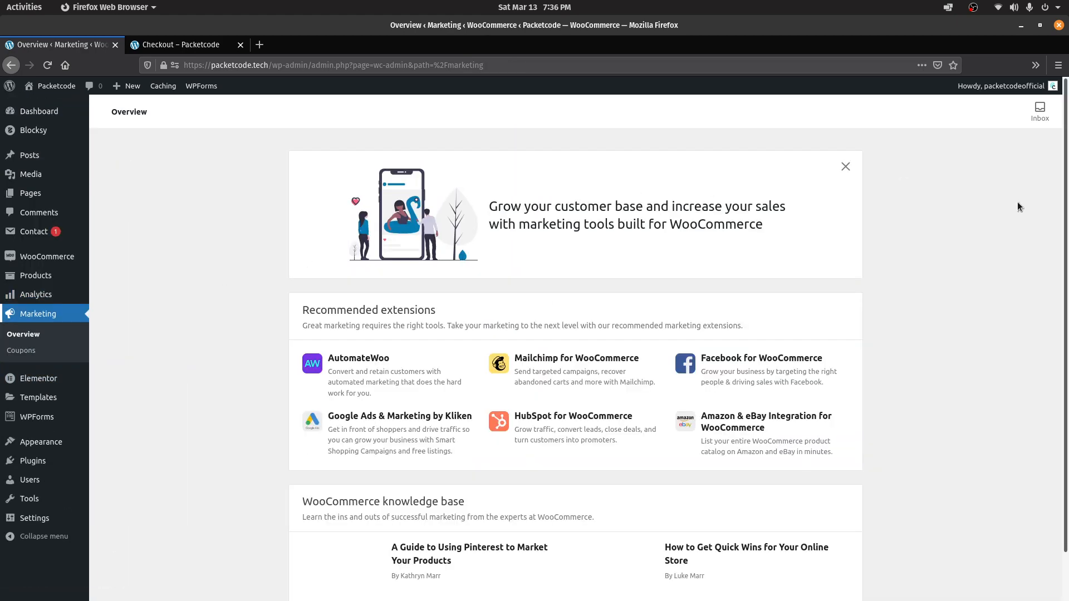
left_click_drag(1066, 251, 1067, 313)
scroll(1054, 465, "up", 2)
mouse_move(72, 285)
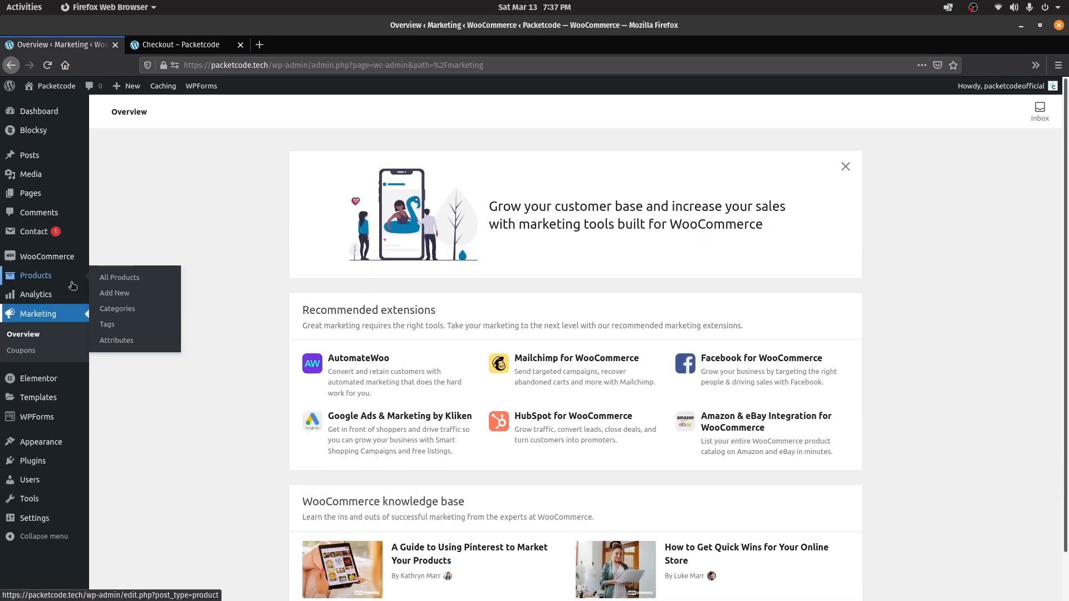
left_click(72, 286)
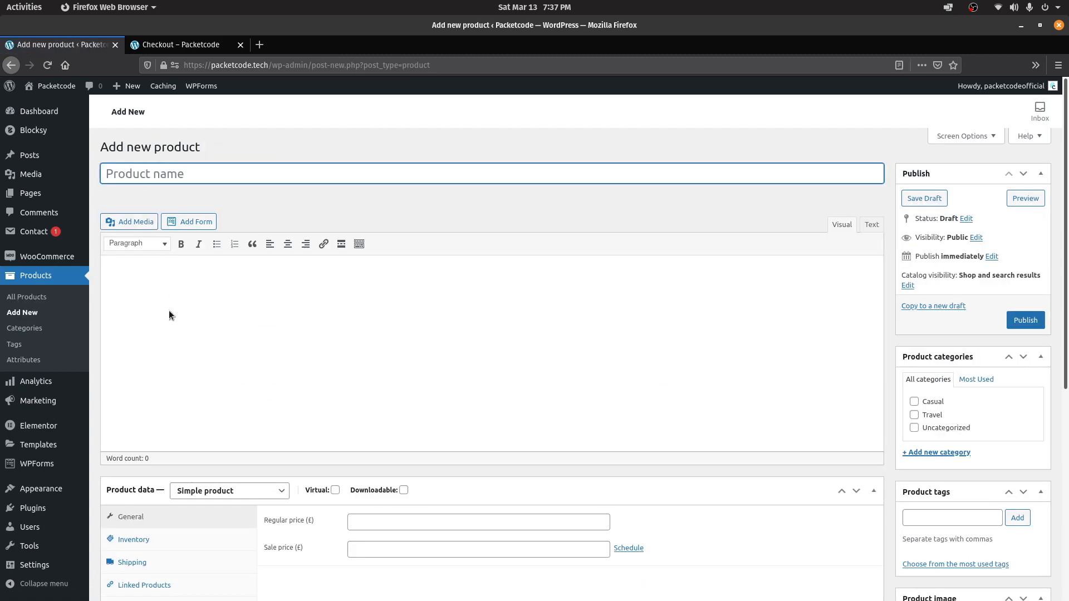
Look over the blank product's inventory and price fields, then go to the storefront shop tab
scroll(838, 323, "down", 3)
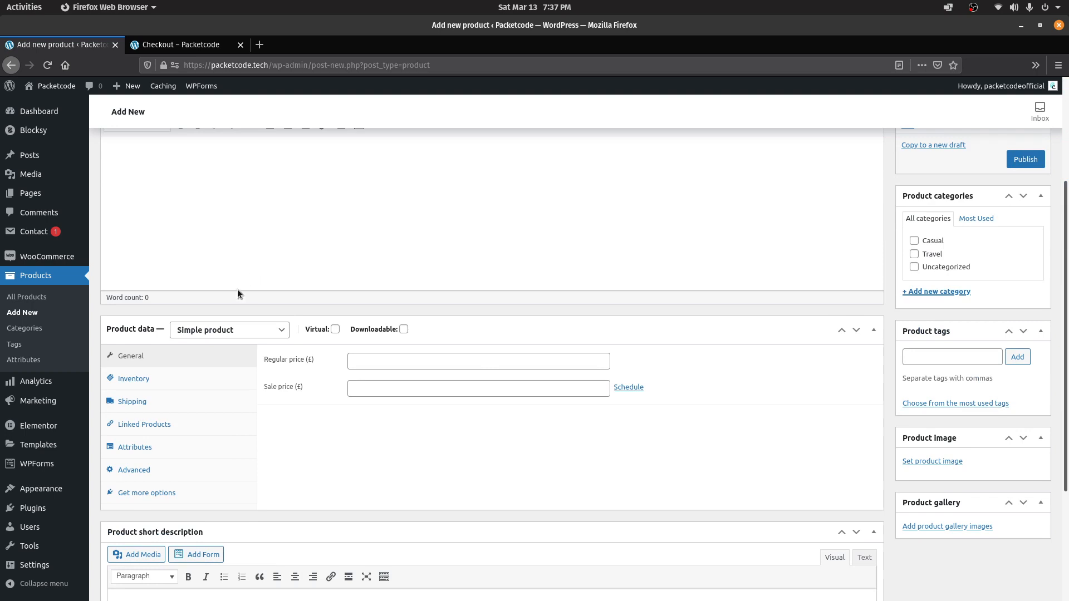
left_click(167, 378)
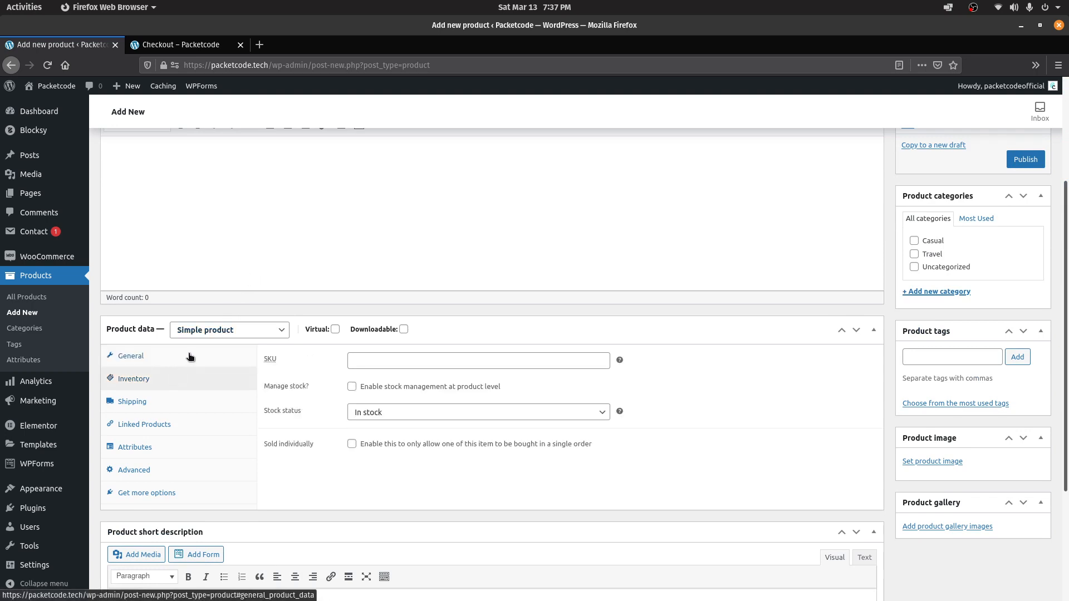
left_click(189, 356)
left_click_drag(271, 360, 311, 390)
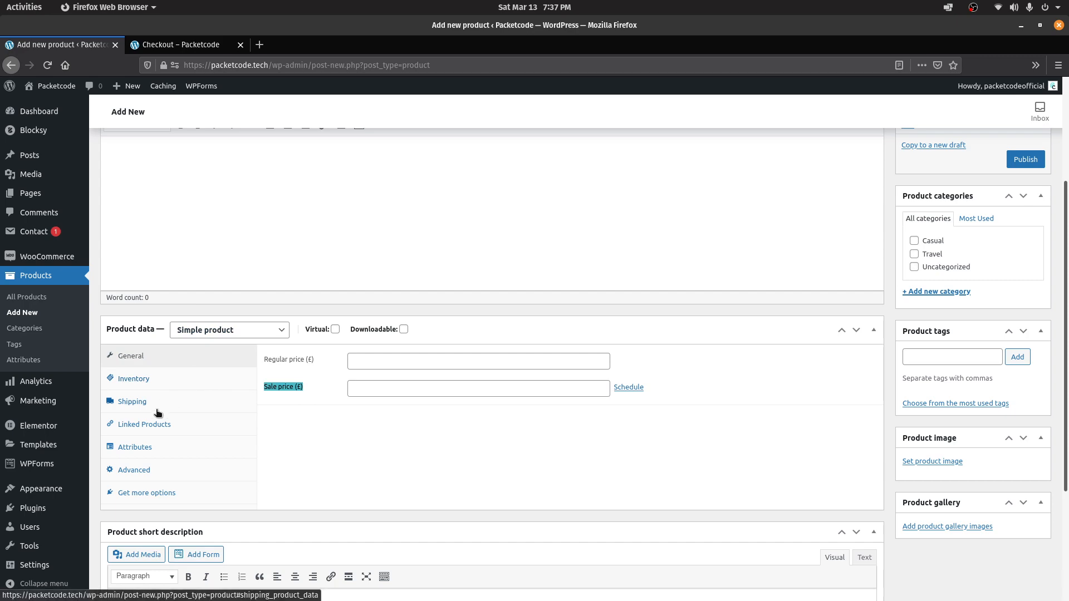
left_click_drag(1066, 335, 1067, 455)
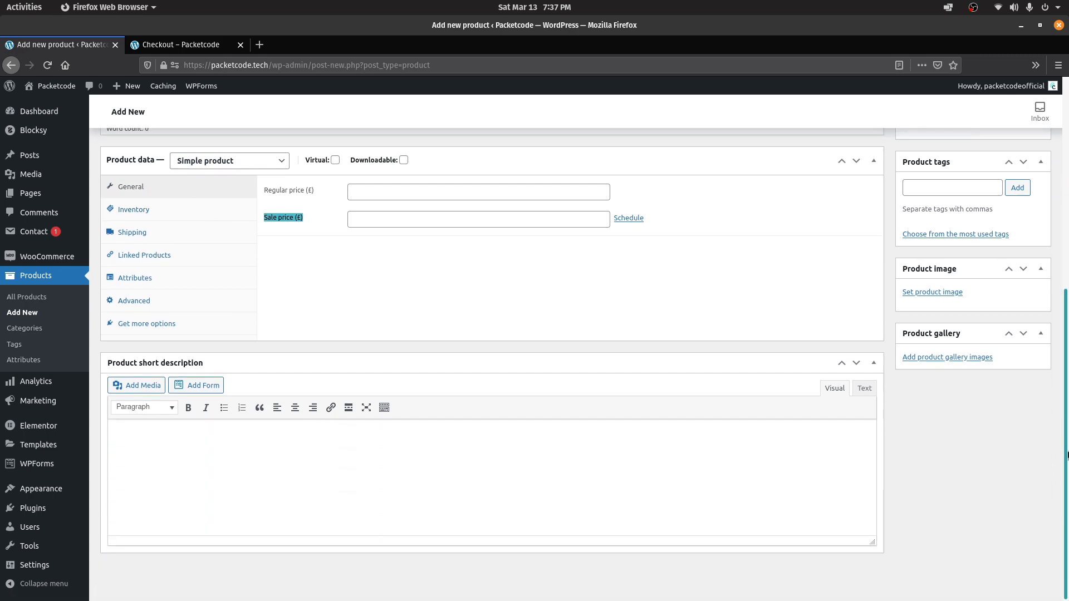
left_click_drag(1067, 357, 1067, 318)
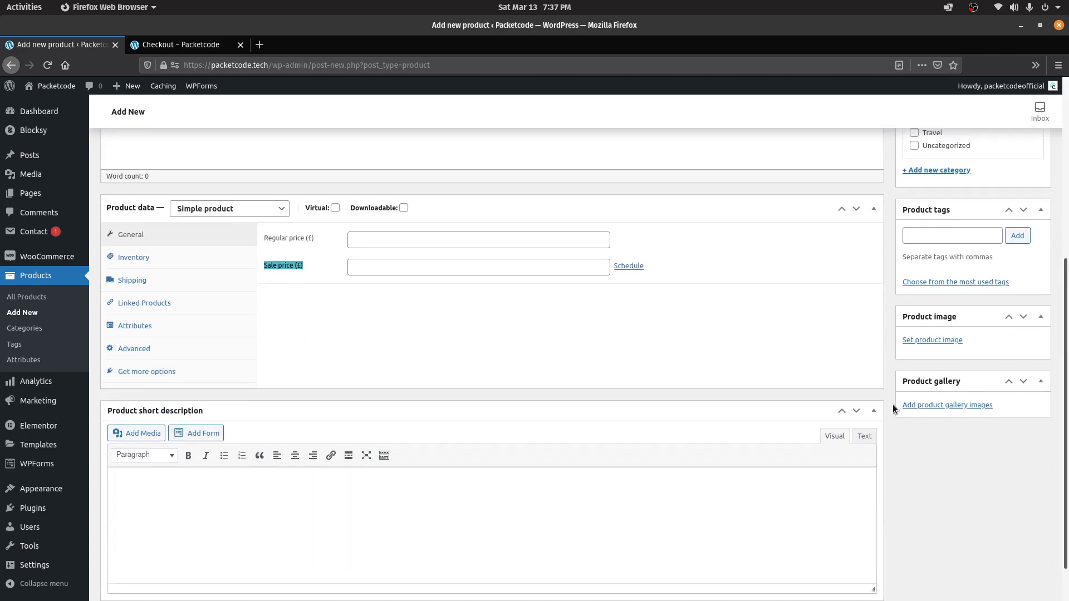
left_click_drag(1067, 415, 1067, 164)
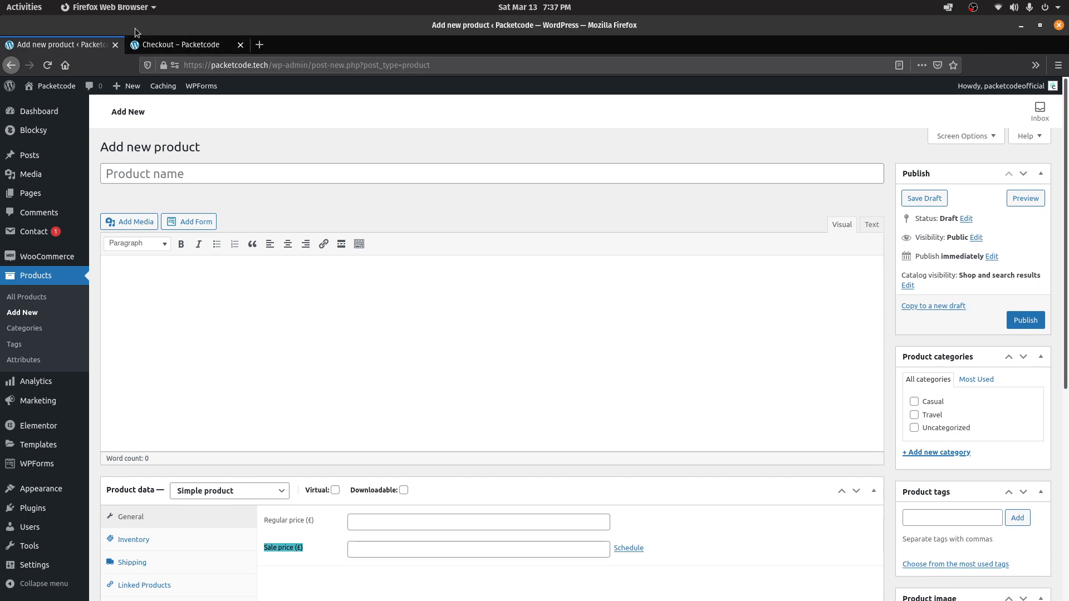
left_click(173, 45)
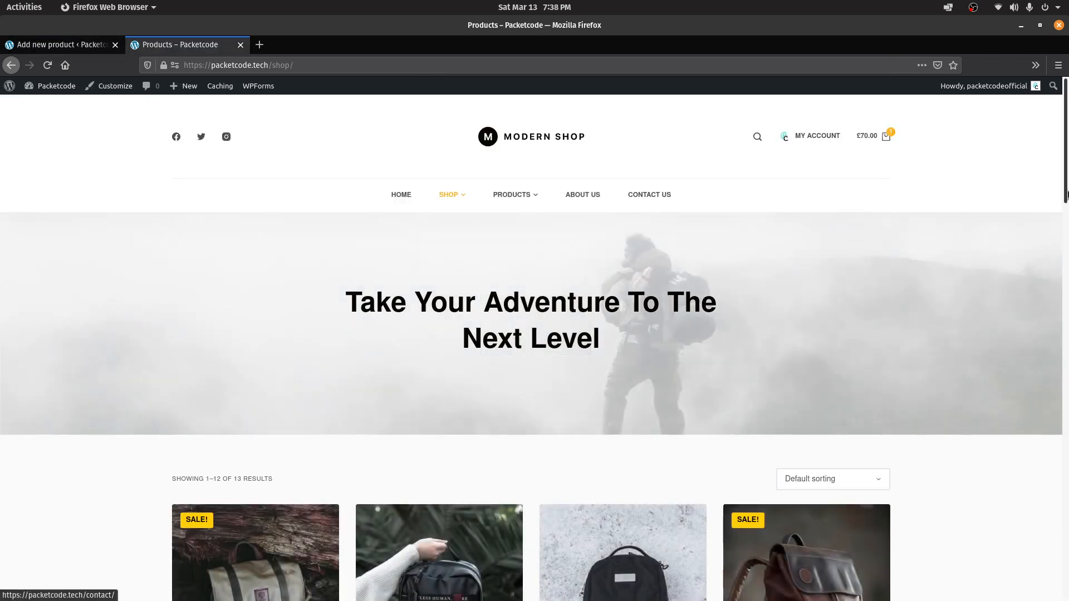
From the shop page, launch Customize and go to WooCommerce > General
scroll(1032, 314, "down", 8)
scroll(1029, 330, "down", 1)
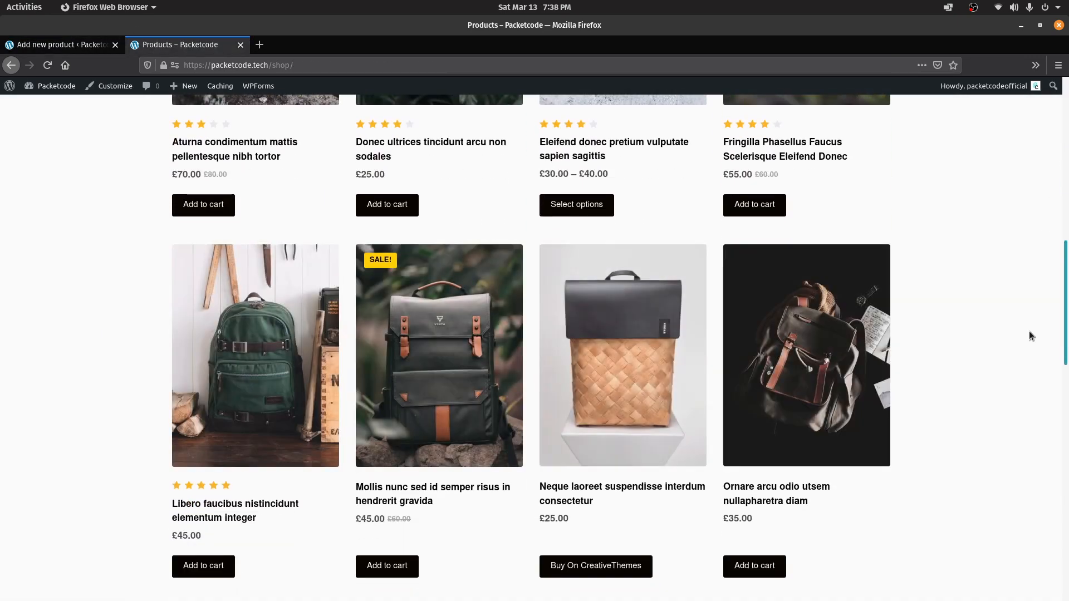
scroll(1031, 337, "down", 1)
left_click_drag(1064, 348, 1062, 258)
scroll(1062, 261, "up", 8)
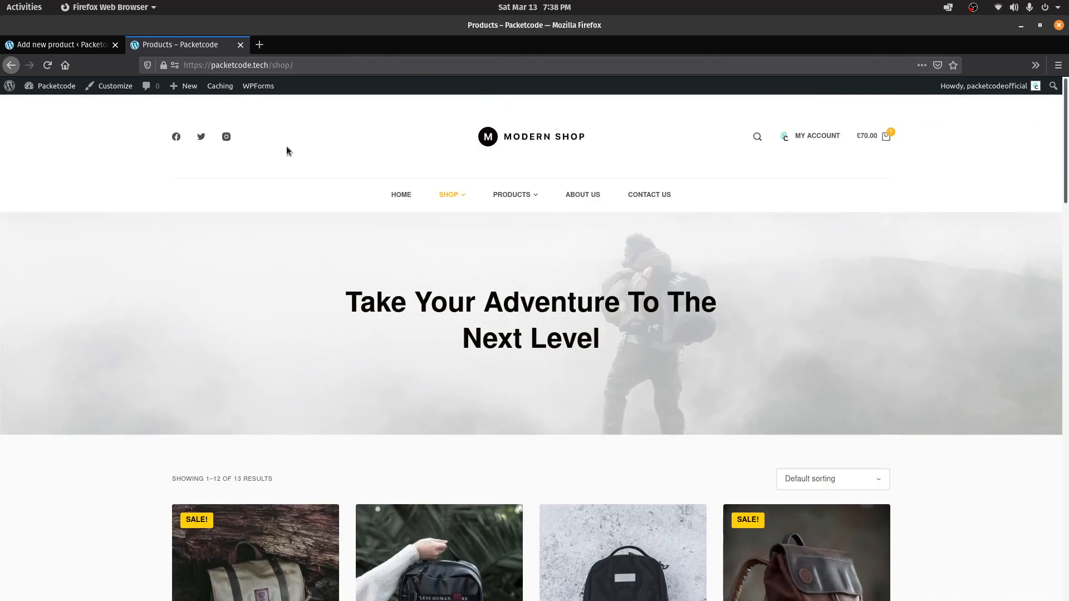
left_click(115, 87)
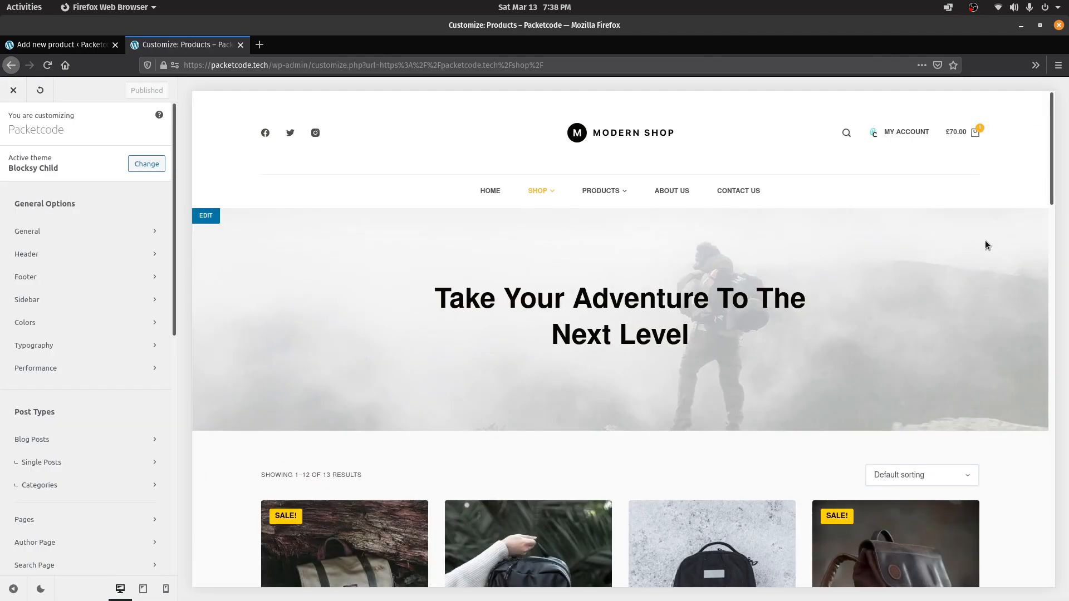
scroll(986, 245, "down", 7)
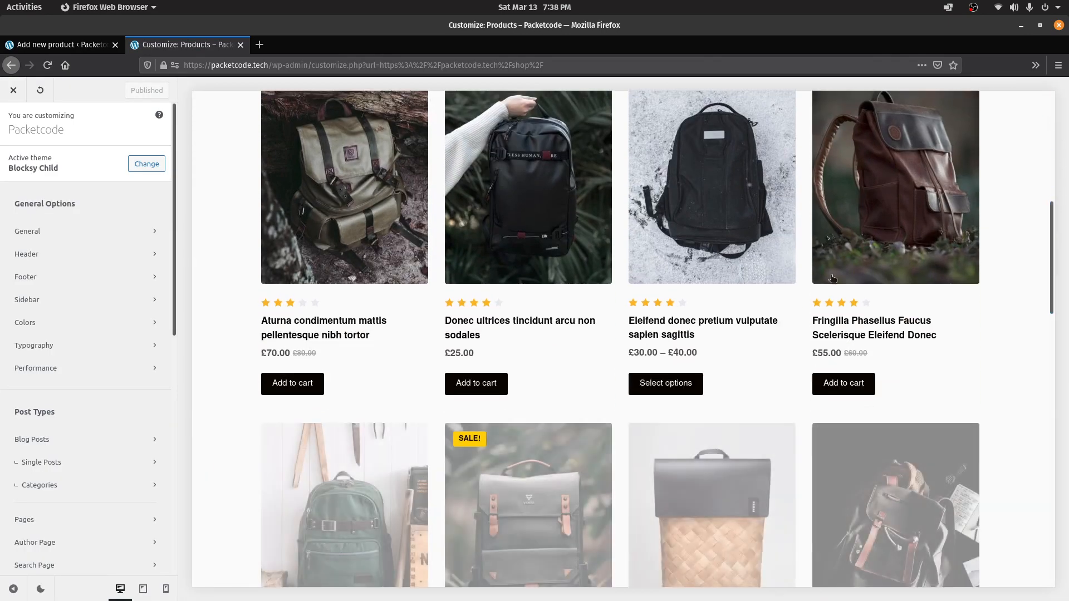
scroll(174, 266, "down", 2)
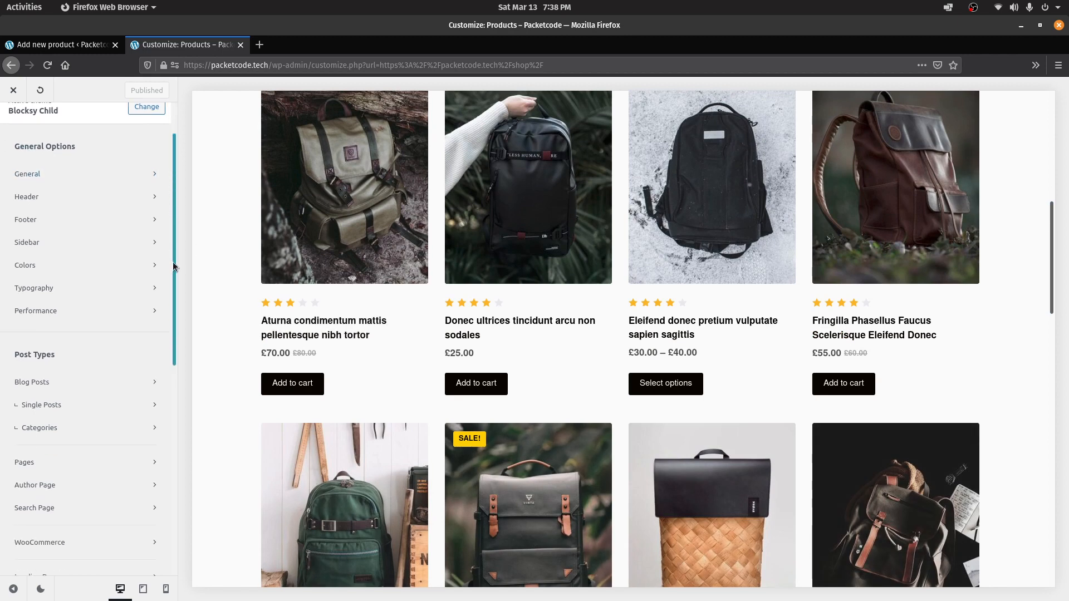
left_click_drag(173, 266, 143, 346)
left_click(143, 348)
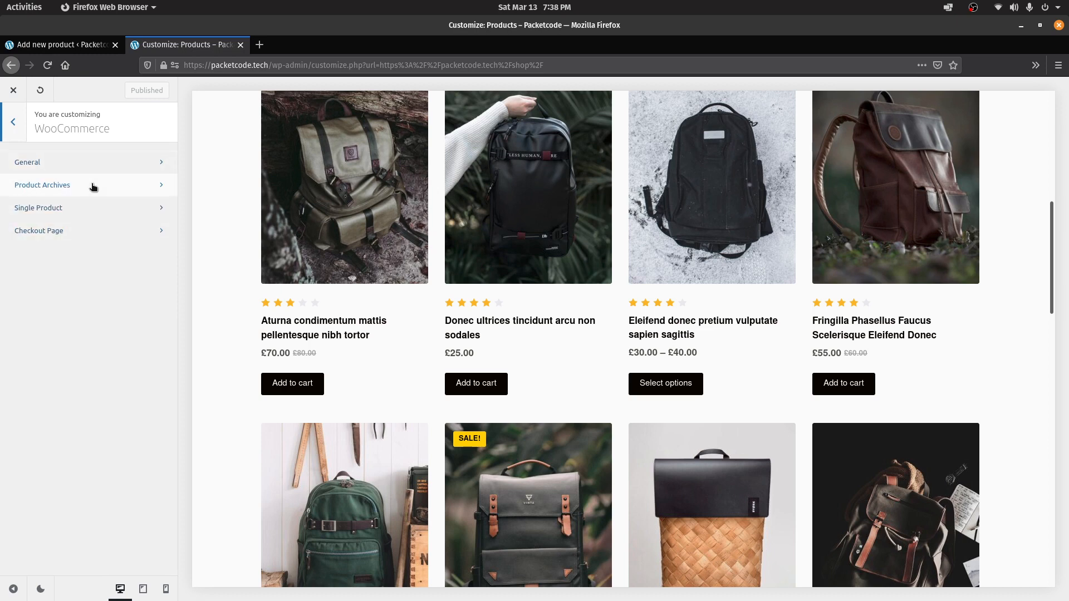
left_click(90, 162)
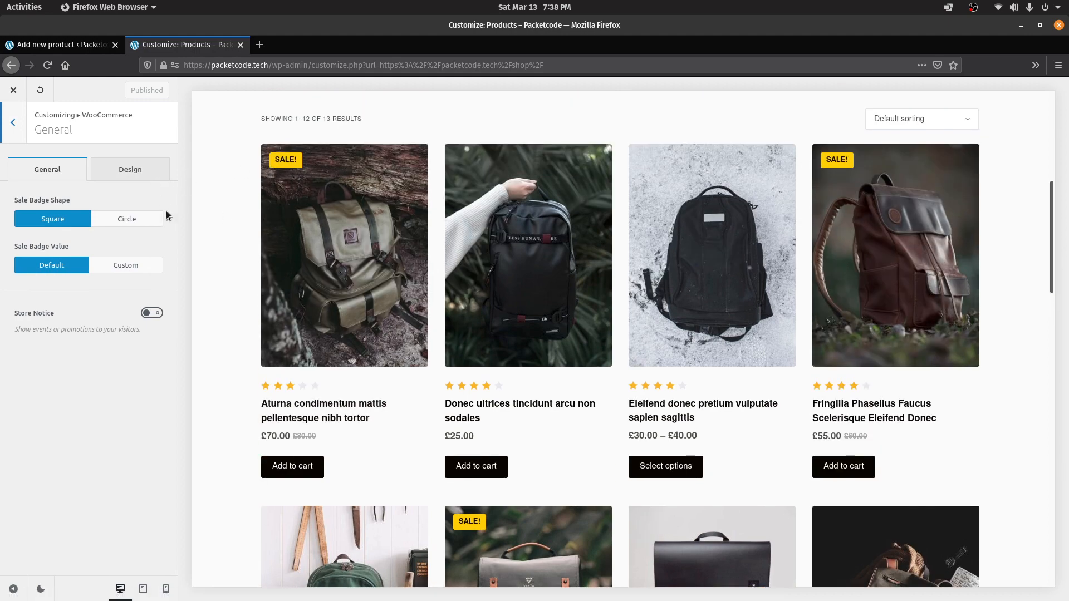
Set Sale Badge Shape to Circle and Sale Badge Value to Custom
left_click(146, 218)
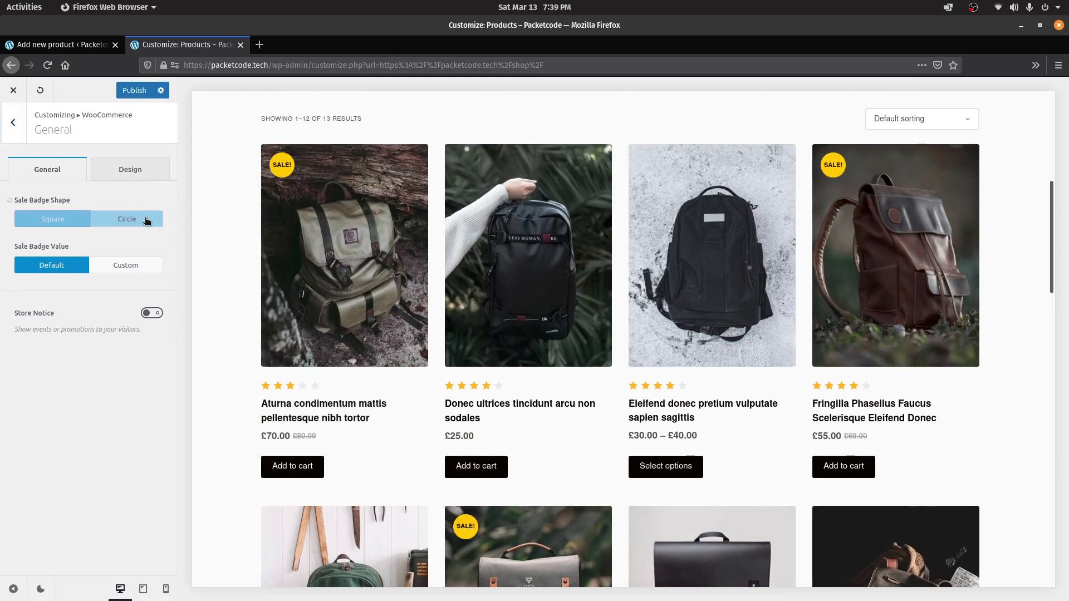
left_click(110, 268)
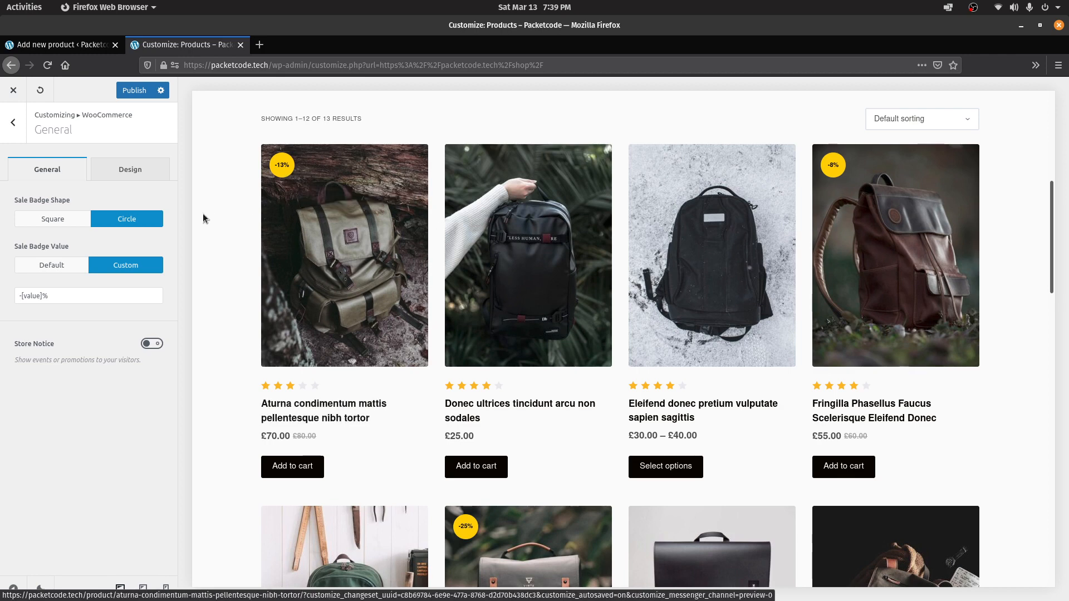
left_click(11, 139)
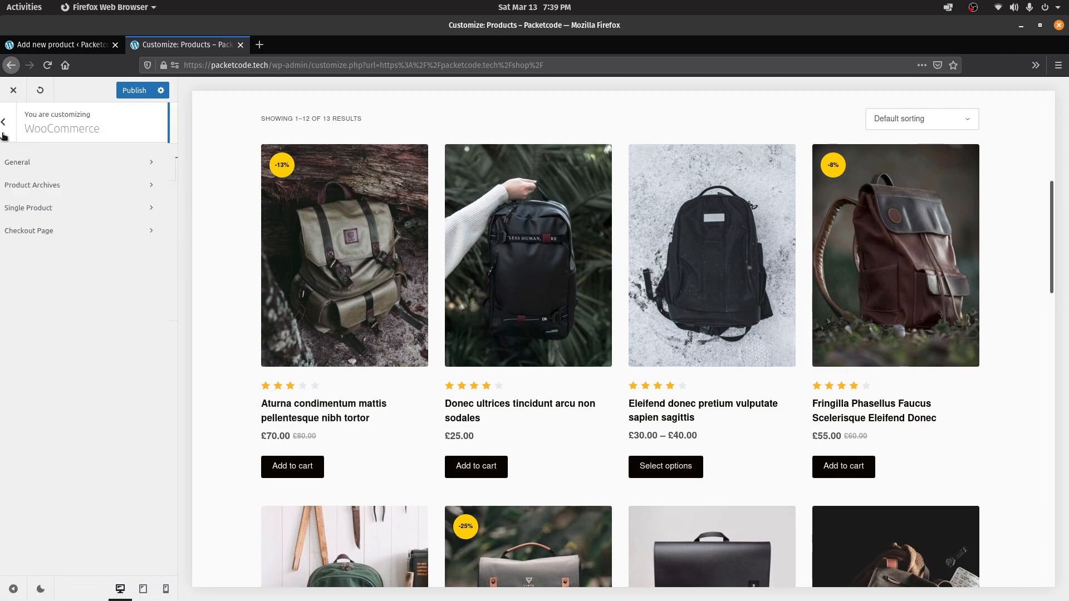
Choose the Type 2 boxed layout in Product Archives and test Add to cart on the first product
left_click(42, 185)
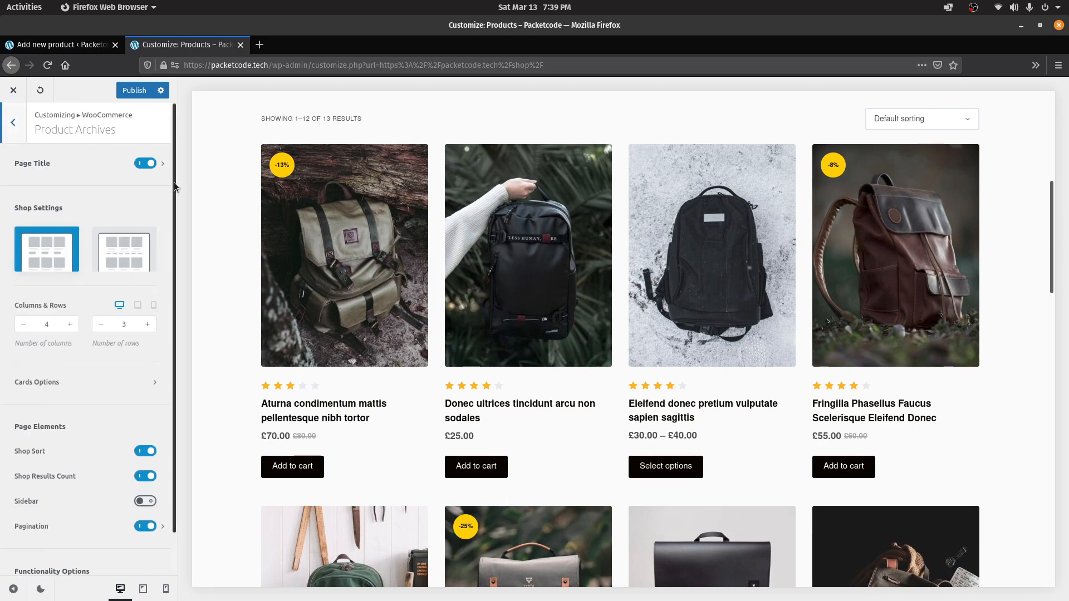
mouse_move(175, 185)
left_mouse_down()
mouse_move(180, 214)
mouse_move(171, 170)
left_mouse_up()
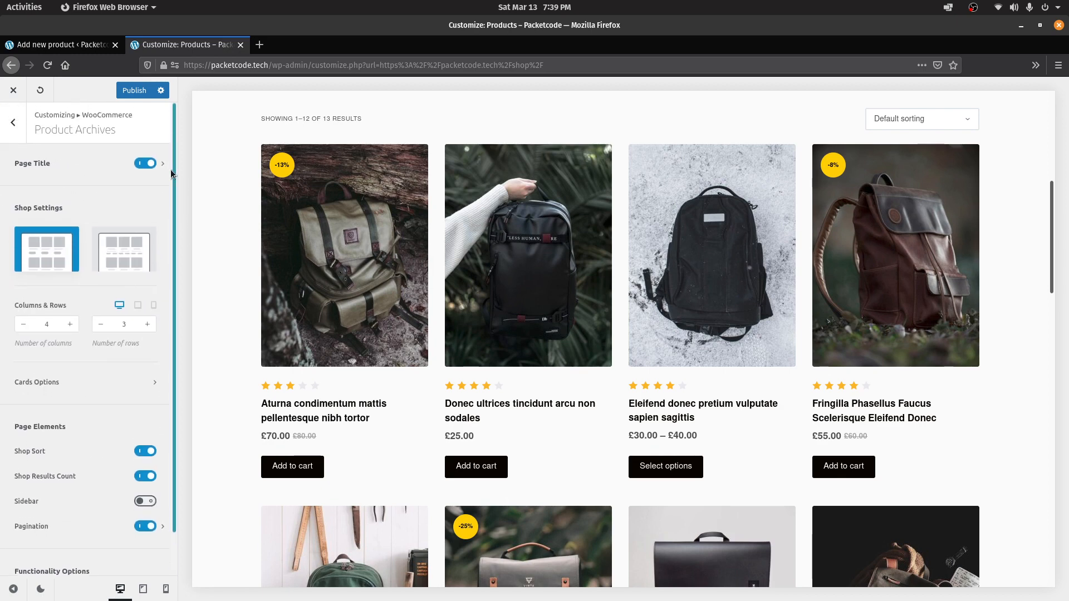
left_click(144, 255)
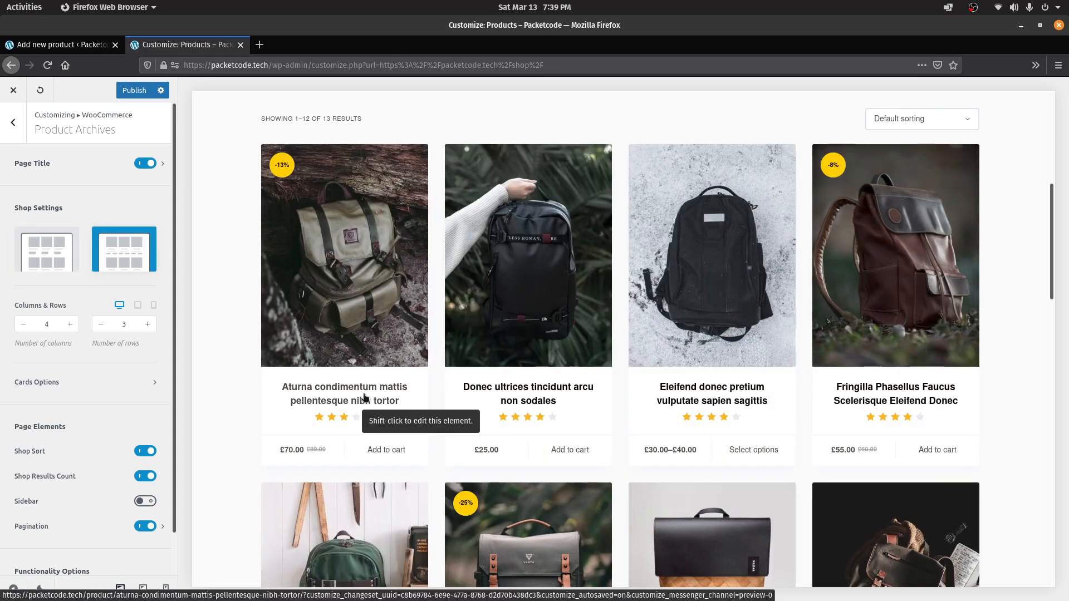
left_click(376, 456)
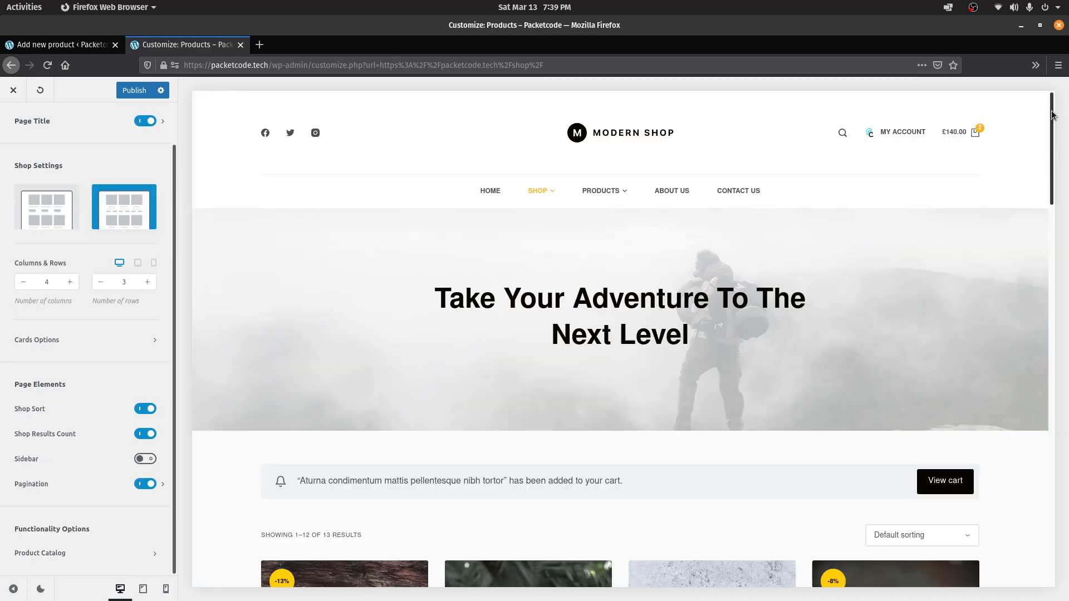
Revisit the Product Archives settings, then return to the main Customizer sections list
left_click_drag(1051, 113, 1063, 261)
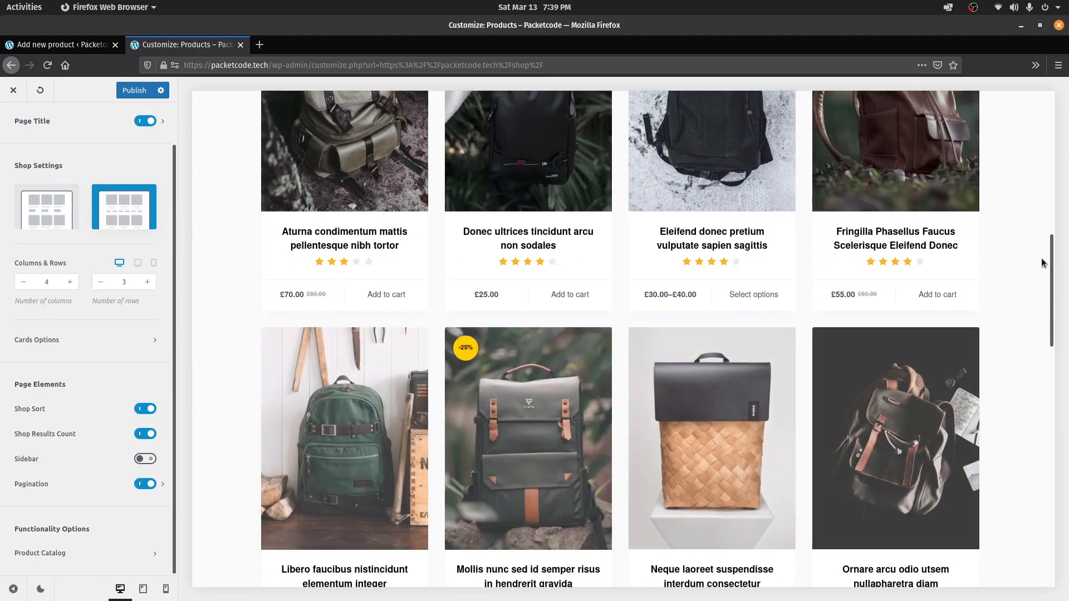
scroll(84, 153, "up", 2)
left_click(14, 122)
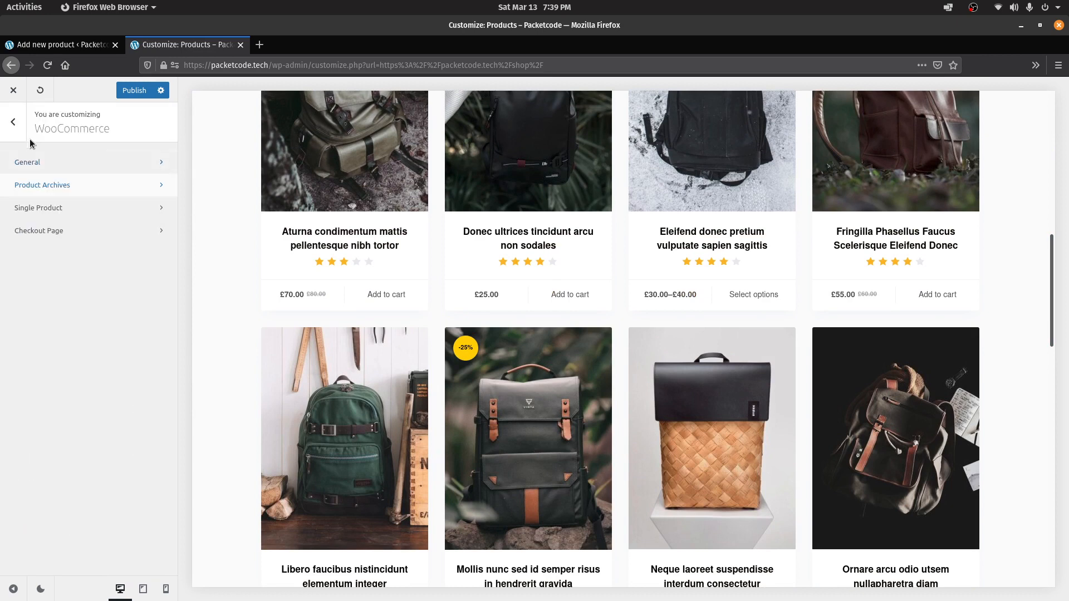
left_click(54, 186)
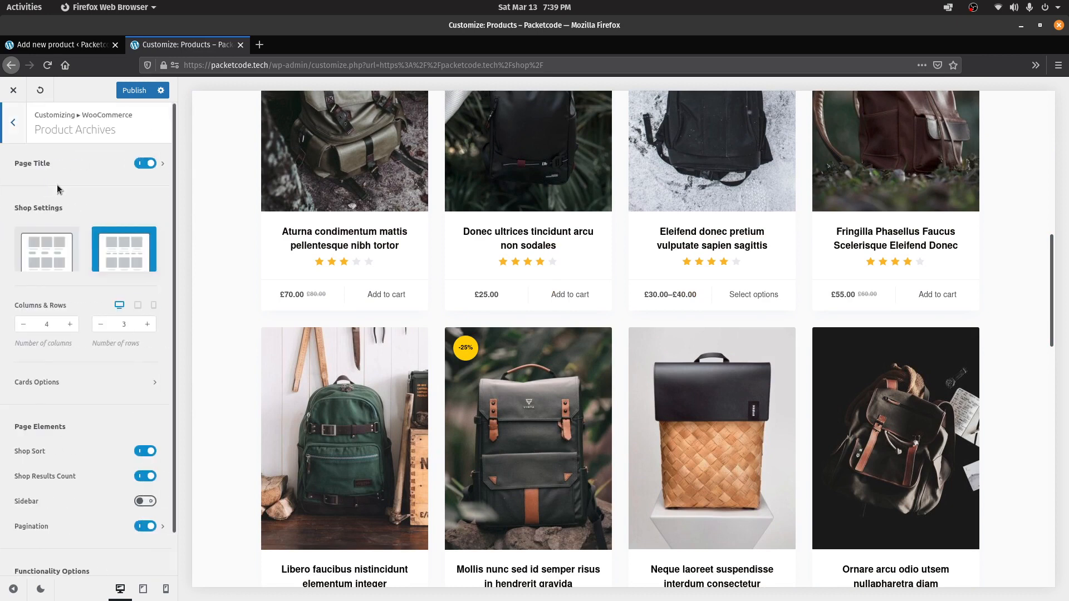
left_click(12, 125)
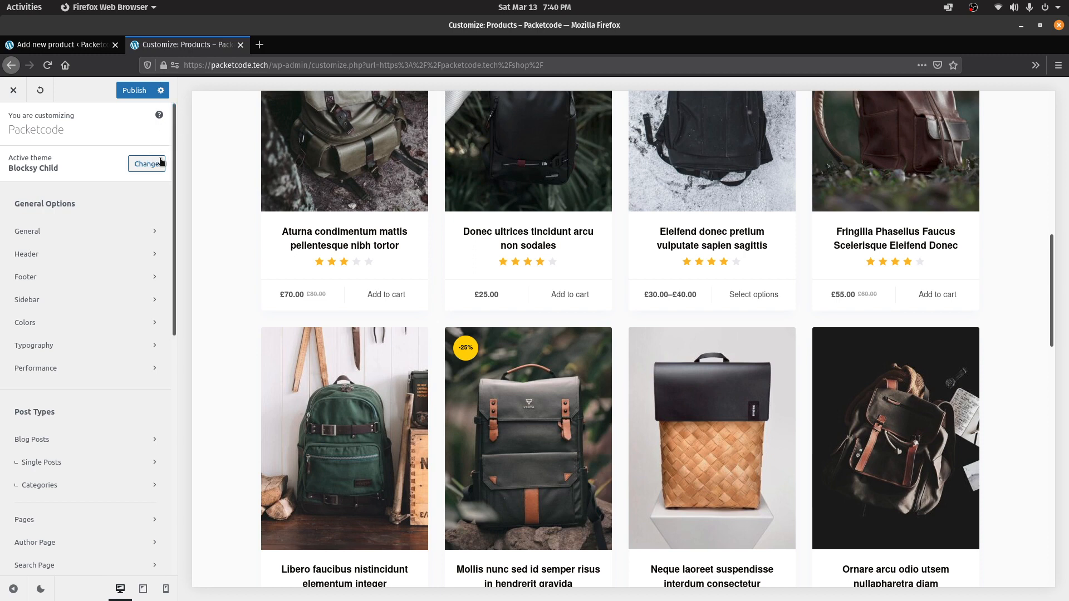
scroll(170, 194, "down", 1)
left_click_drag(169, 190, 172, 453)
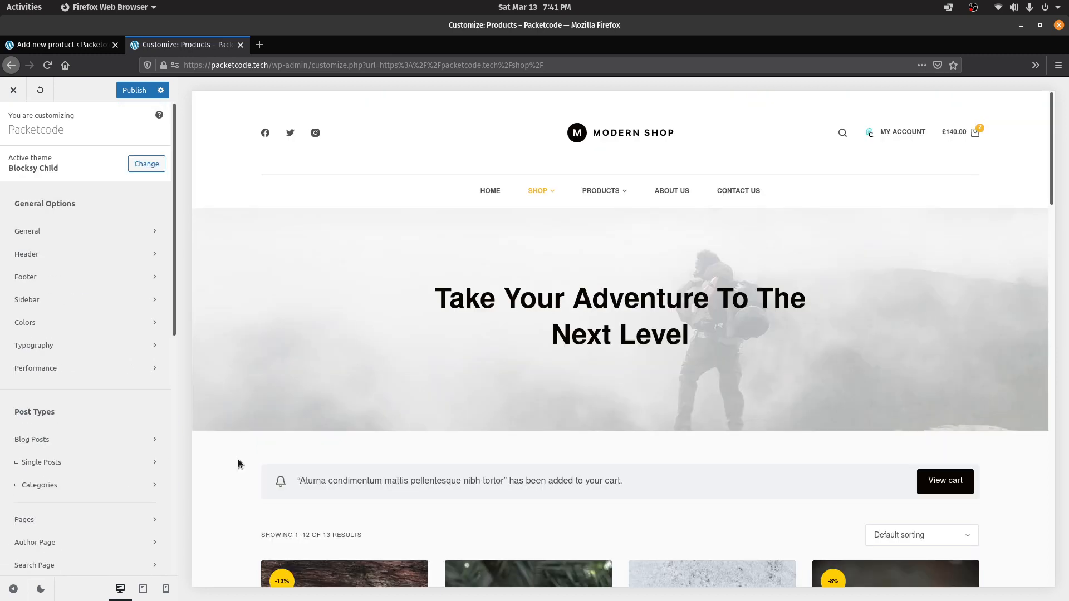